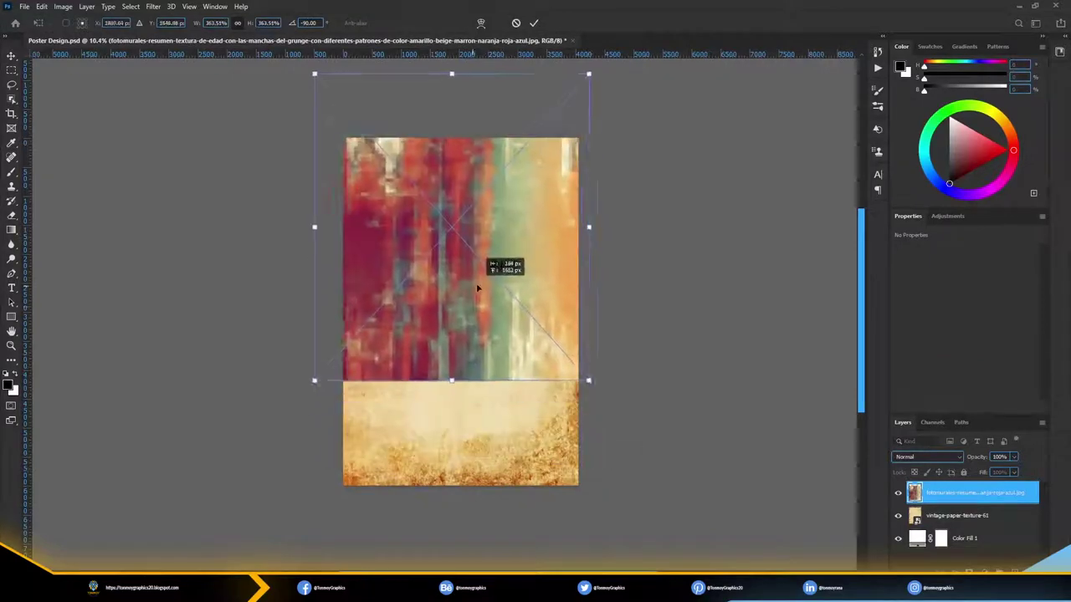
# - Commit the scaled grunge texture, rasterize it and rename the layers #2 and #1
pyautogui.click(903, 315)
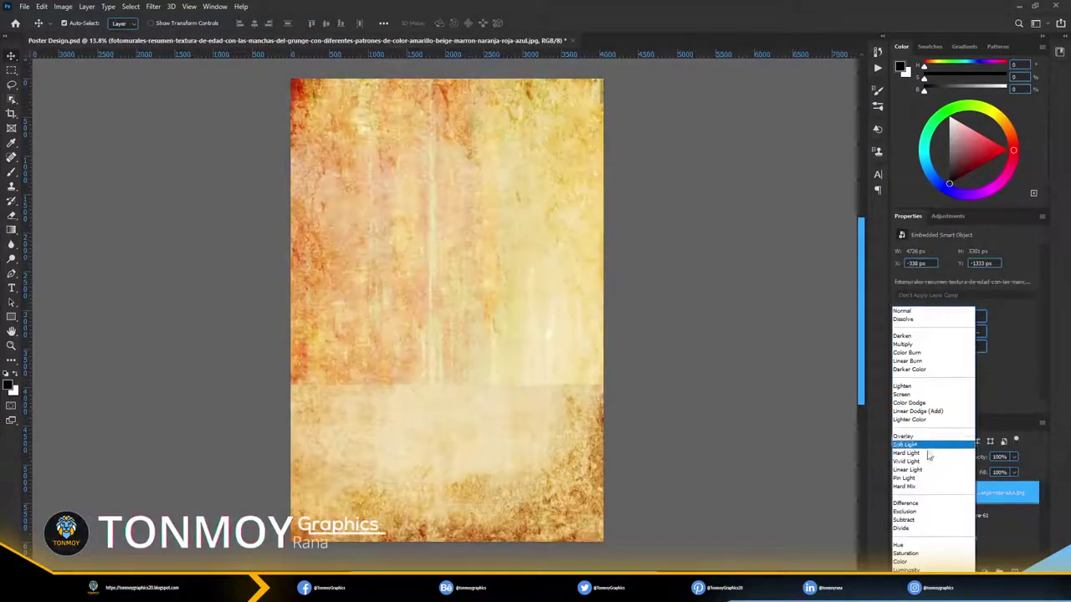
pyautogui.click(1020, 525)
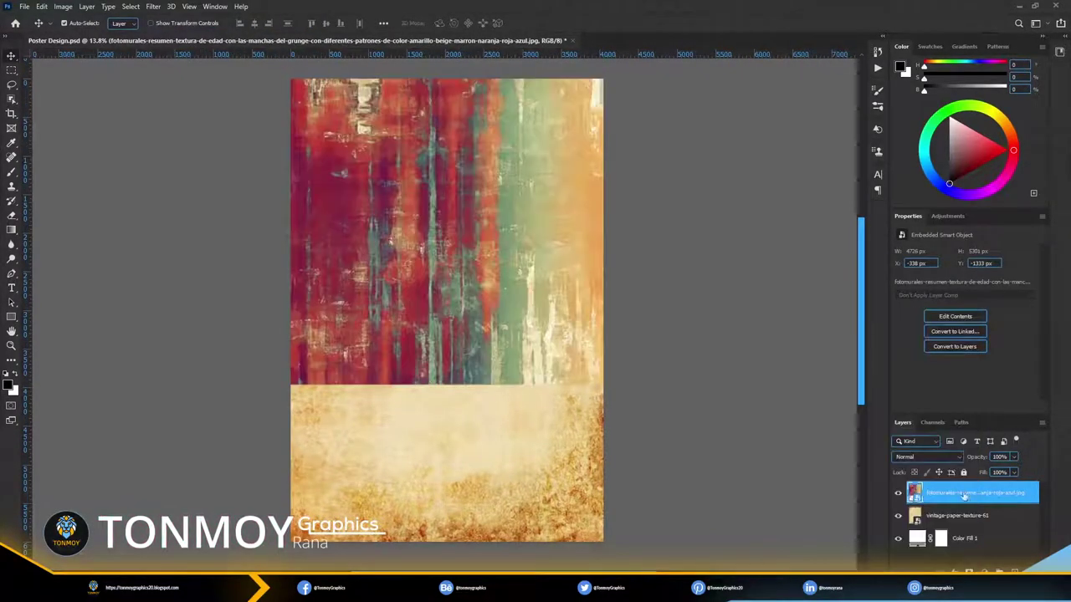
pyautogui.rightClick(987, 495)
pyautogui.click(940, 209)
pyautogui.hotkey('shift', '3')
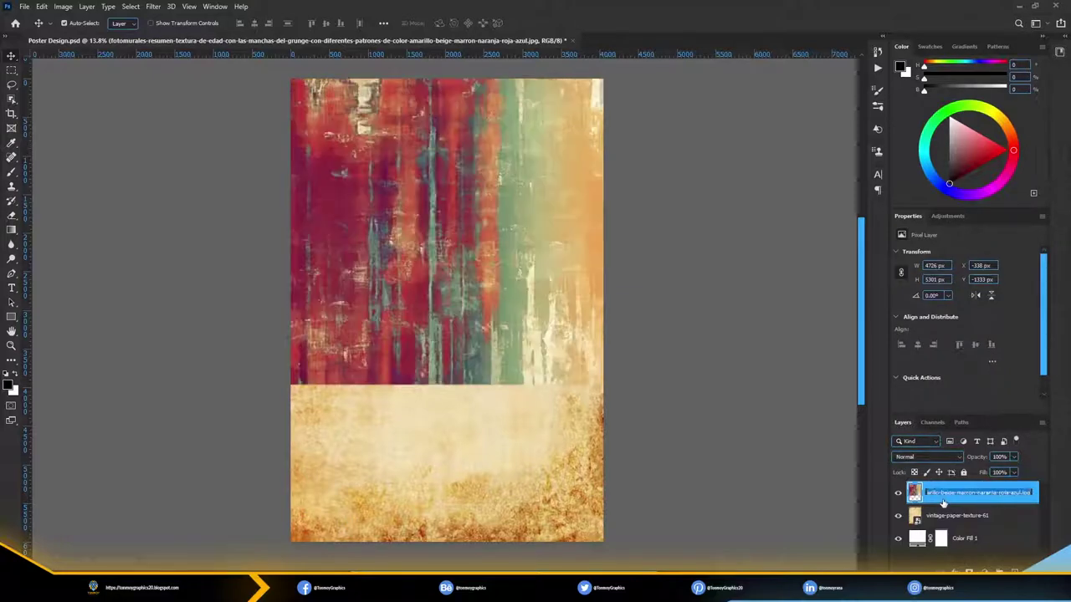
pyautogui.write('#2')
pyautogui.press('Tab')
pyautogui.write('#1')
pyautogui.press('Return')
# - Gradient-mask layer #2 to fade toward the bottom, and set it to Hard Light at 36% opacity
pyautogui.click(971, 495)
pyautogui.click(983, 572)
pyautogui.press('g')
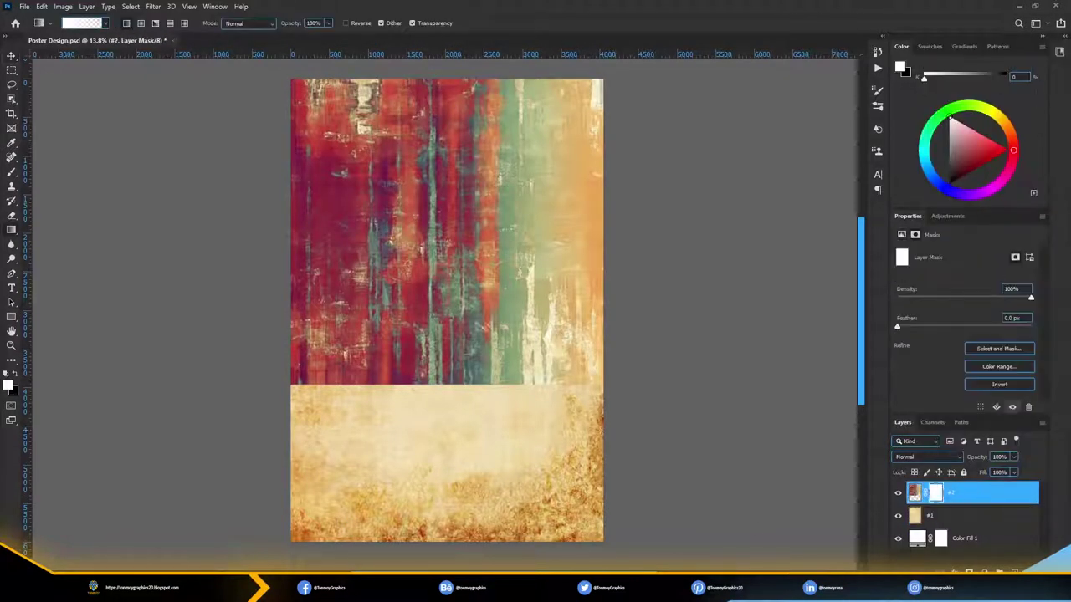
pyautogui.moveTo(437, 431); pyautogui.dragTo(437, 435)
pyautogui.press('v')
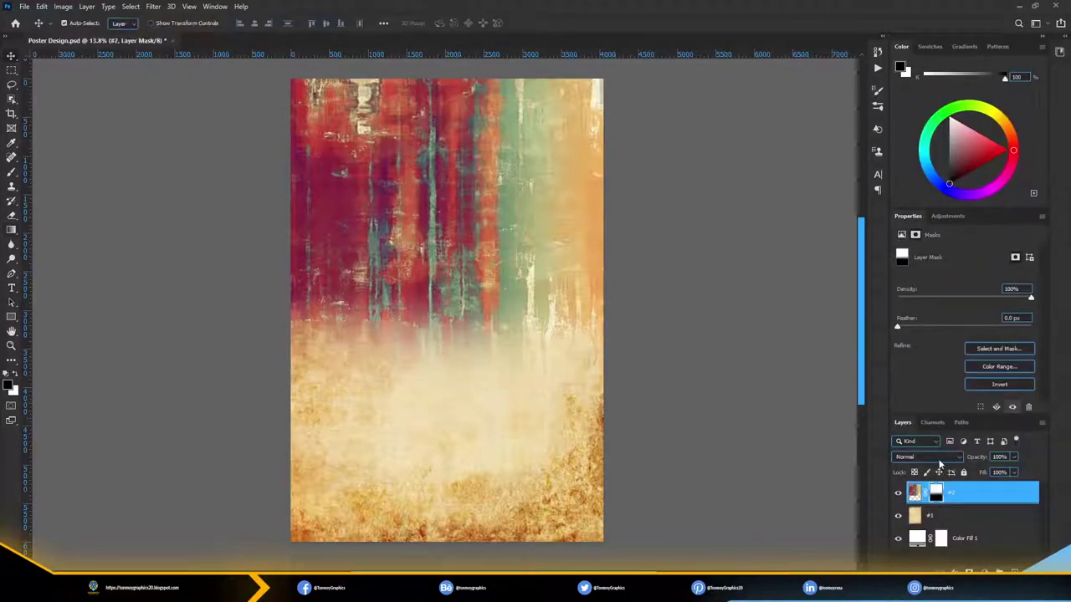
pyautogui.click(927, 456)
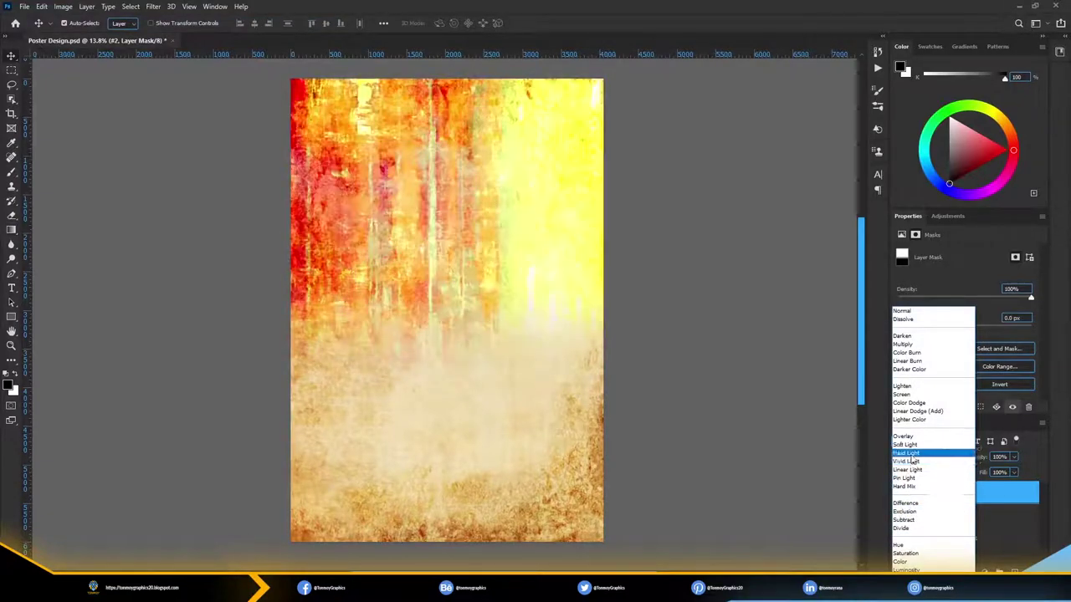
pyautogui.click(905, 453)
pyautogui.moveTo(1013, 456); pyautogui.dragTo(987, 474)
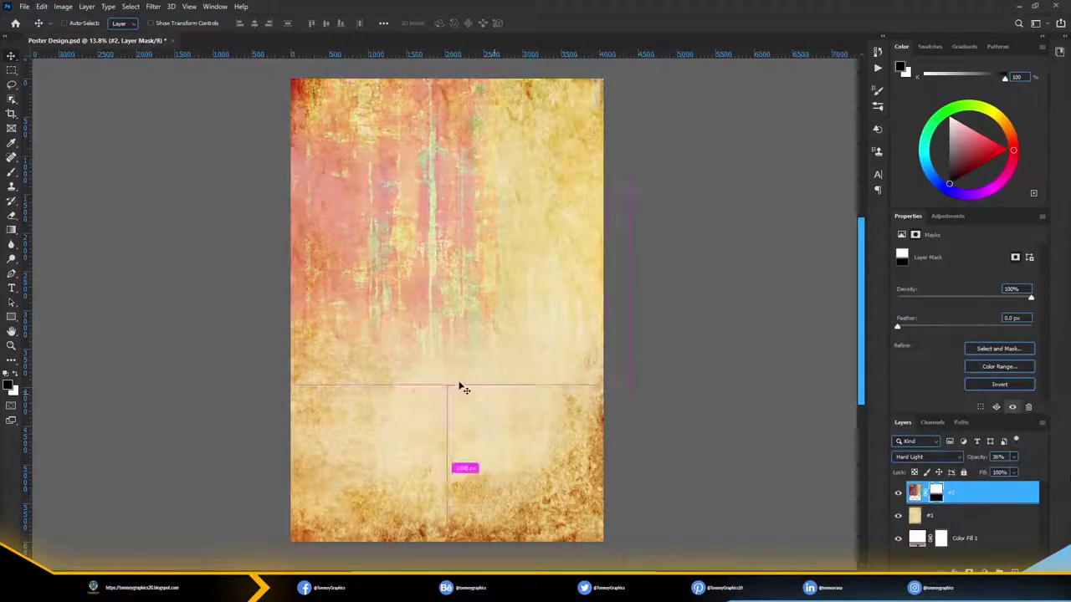
pyautogui.hotkey('ctrl', 't')
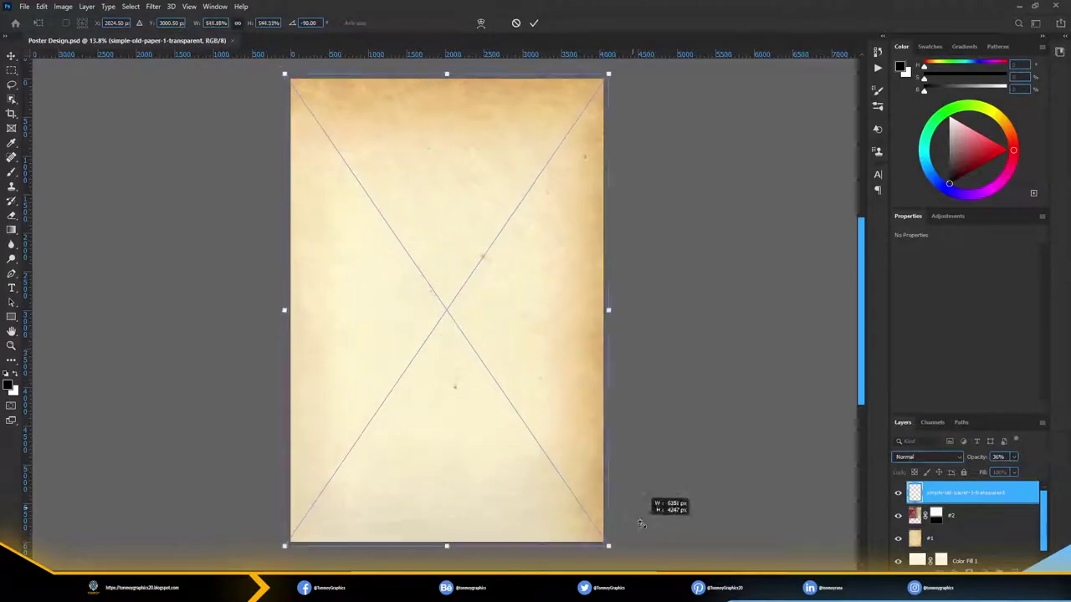
# - Place the old-paper and red cloud textures over the poster, both set to Multiply
pyautogui.press('Return')
pyautogui.click(926, 457)
pyautogui.click(903, 343)
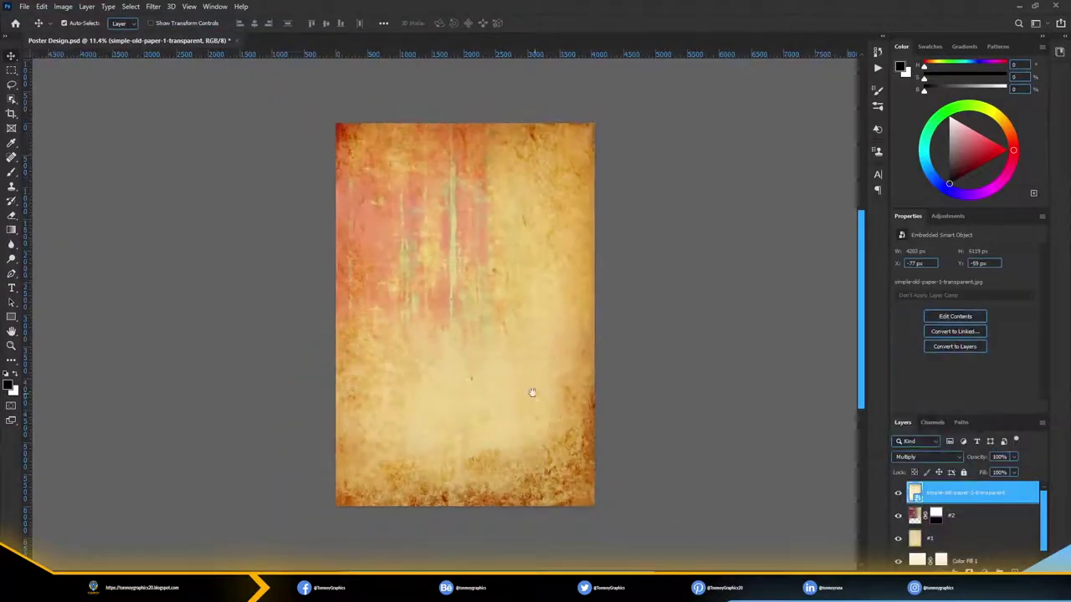
pyautogui.moveTo(543, 371)
pyautogui.mouseDown()
pyautogui.moveTo(494, 389)
pyautogui.moveTo(583, 530)
pyautogui.mouseUp()
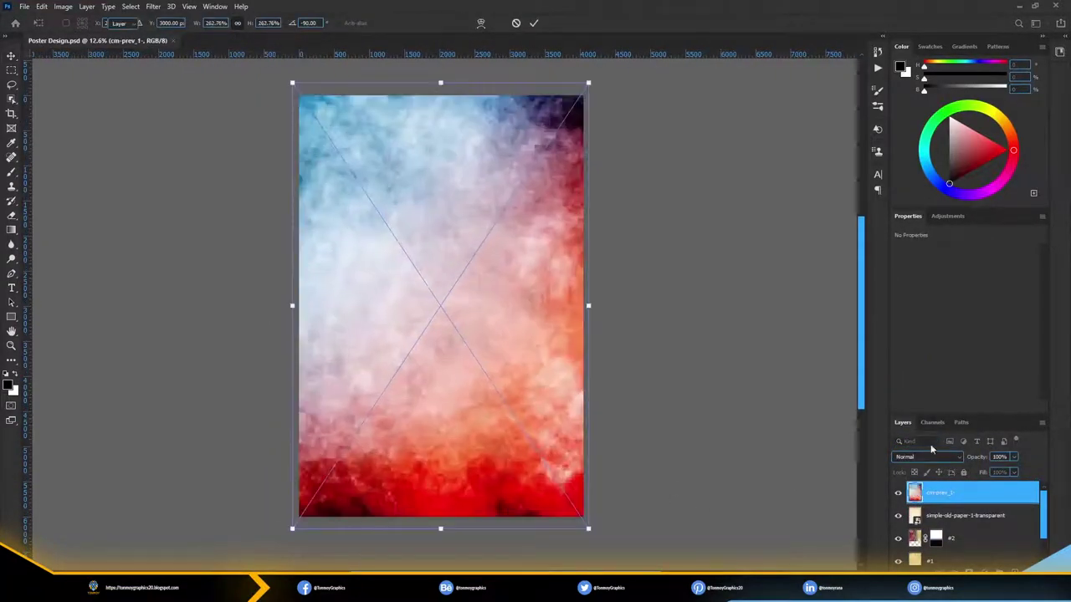
pyautogui.press('Return')
pyautogui.click(927, 457)
pyautogui.click(900, 351)
pyautogui.hotkey('ctrl', '+')
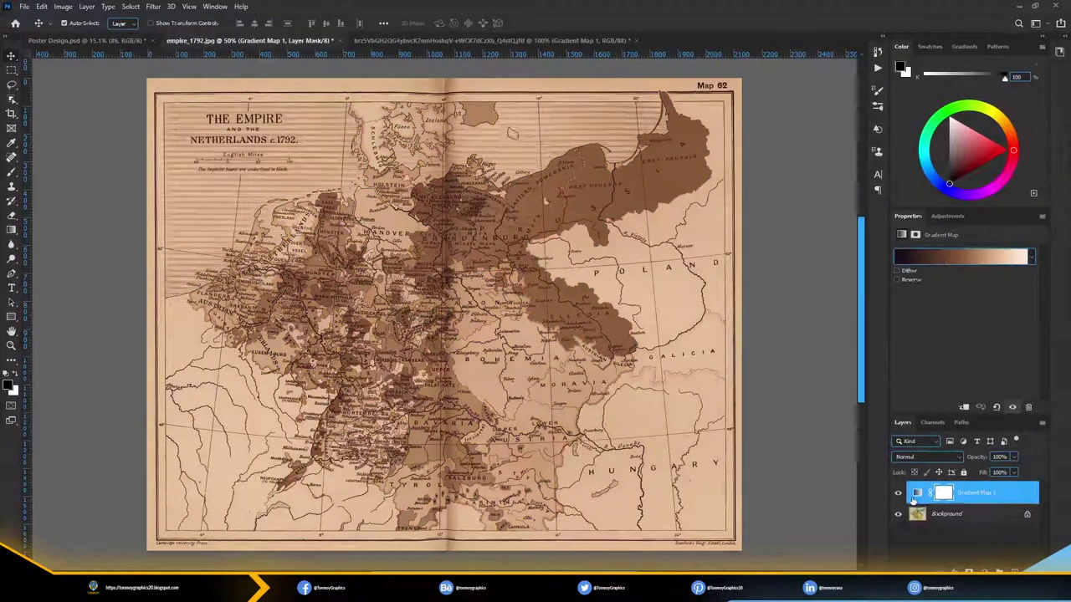
# - Add a reversed radial brown Gradient Fill over the map, glow shifted right and enlarged
pyautogui.click(916, 493)
pyautogui.click(951, 255)
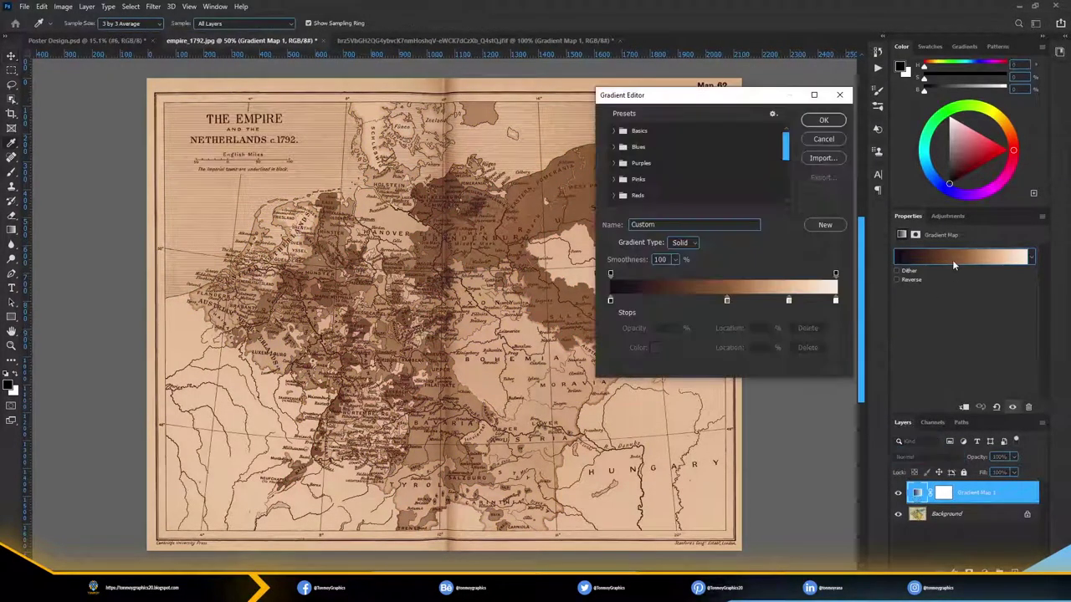
pyautogui.scroll(-2, 684, 183)
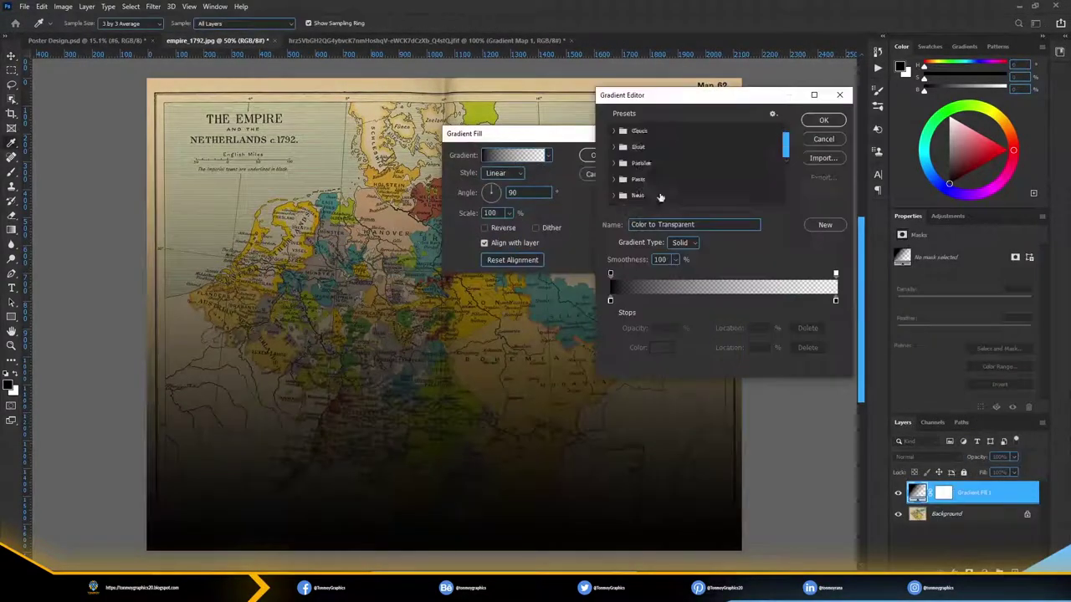
pyautogui.click(661, 168)
pyautogui.click(823, 120)
pyautogui.click(502, 172)
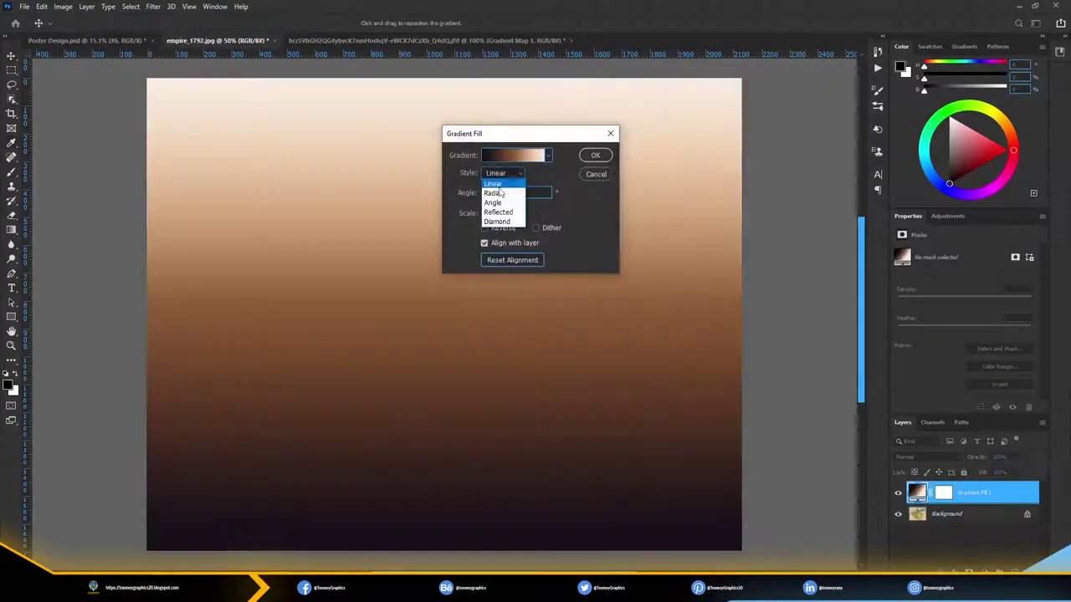
pyautogui.click(503, 228)
pyautogui.moveTo(518, 361); pyautogui.dragTo(569, 349)
pyautogui.moveTo(509, 212); pyautogui.dragTo(514, 227)
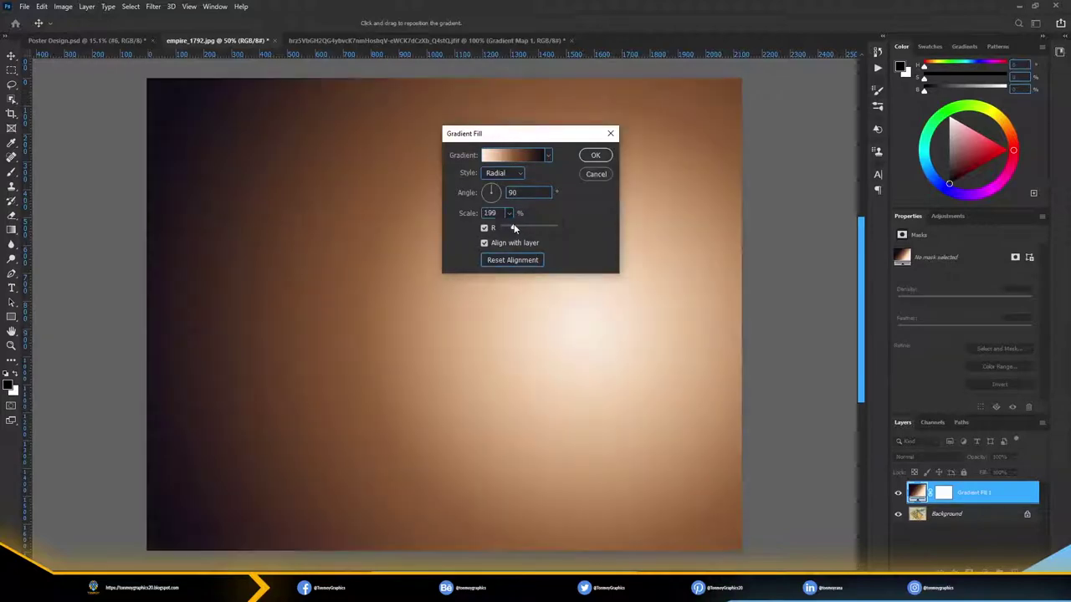
pyautogui.moveTo(577, 386); pyautogui.dragTo(592, 409)
pyautogui.click(596, 155)
# - Blend the gradient fill with Multiply, refine its radial style and colours, then merge it down
pyautogui.click(920, 456)
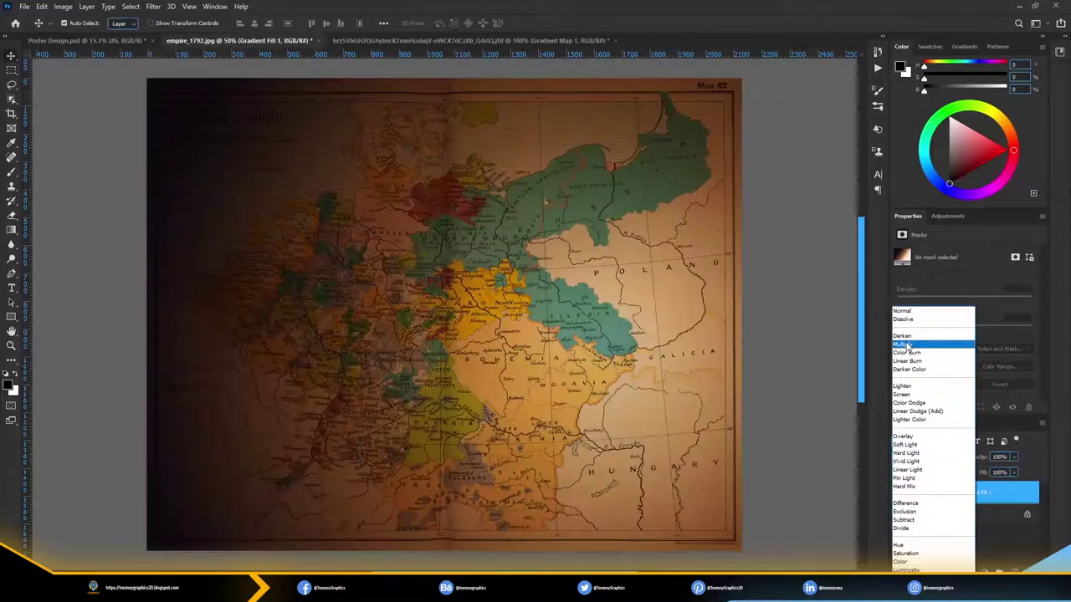
pyautogui.click(916, 340)
pyautogui.doubleClick(917, 494)
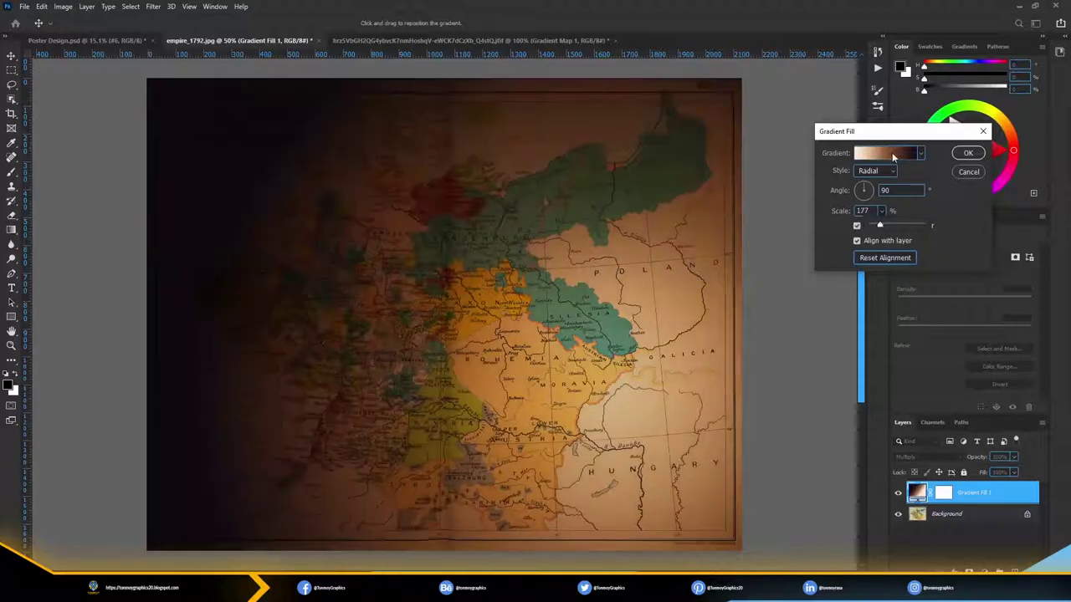
pyautogui.click(874, 171)
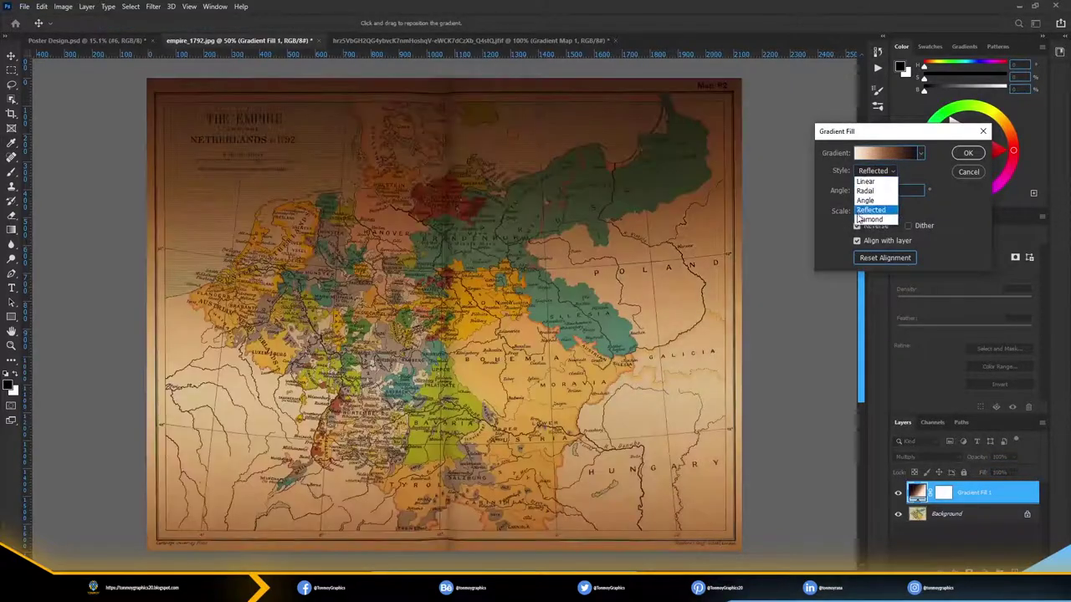
pyautogui.click(865, 191)
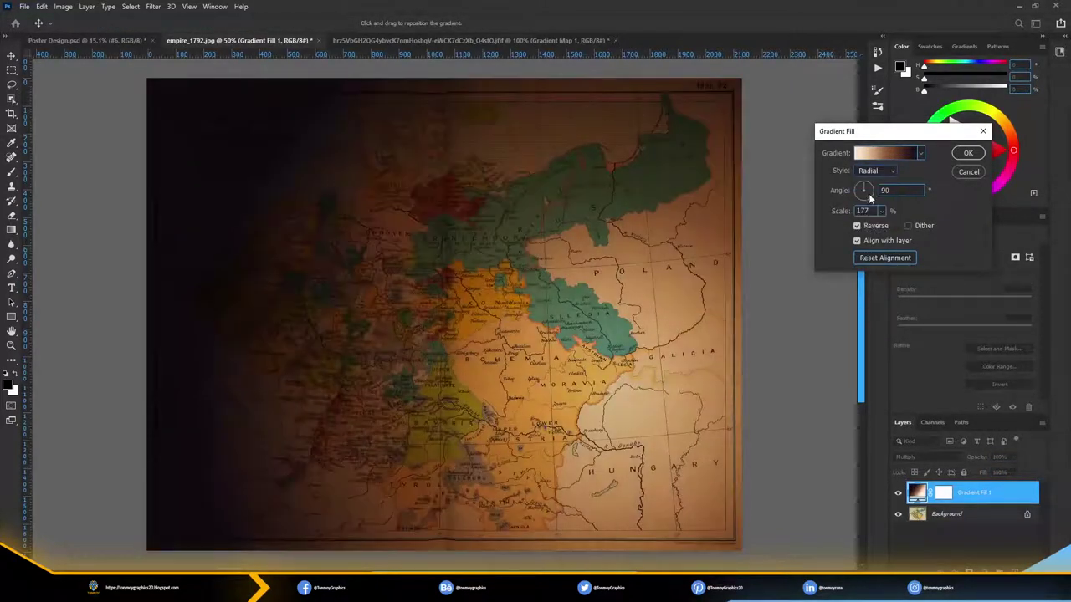
pyautogui.click(886, 153)
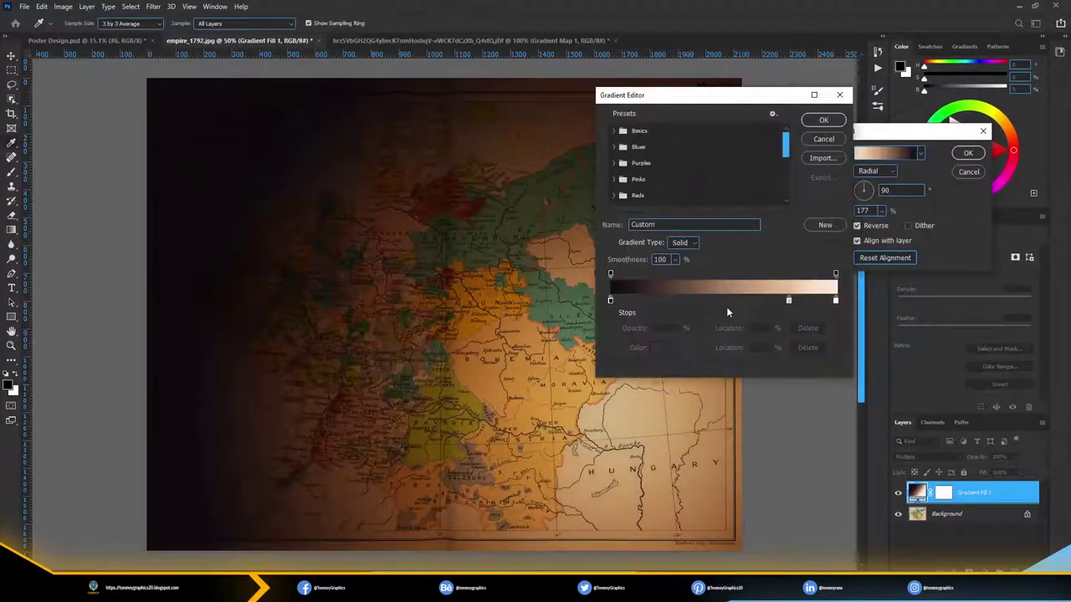
pyautogui.click(739, 301)
pyautogui.click(823, 120)
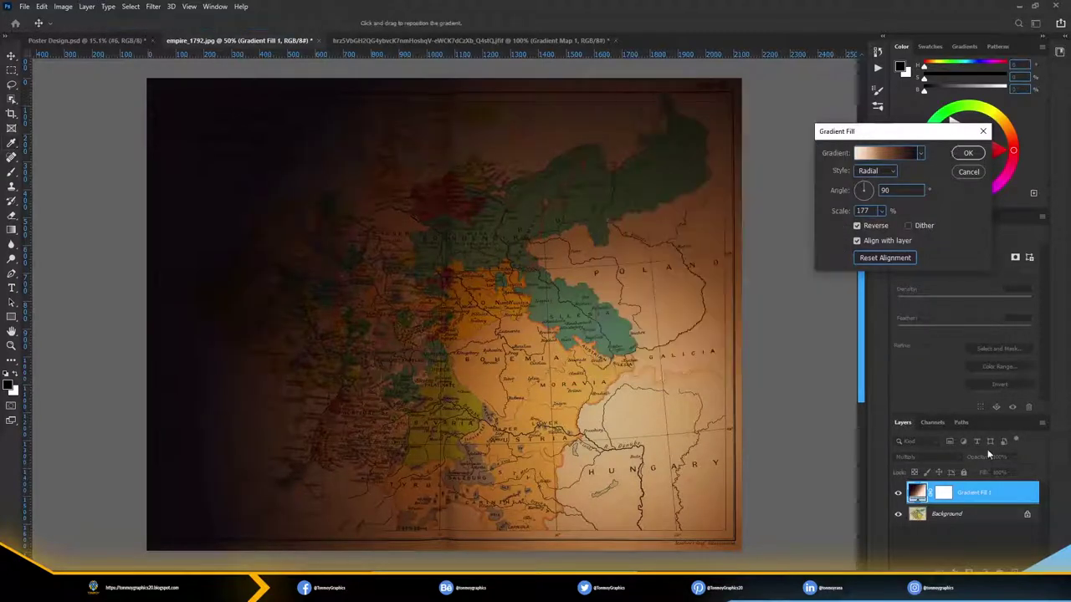
pyautogui.press('Return')
pyautogui.hotkey('ctrl', 'e')
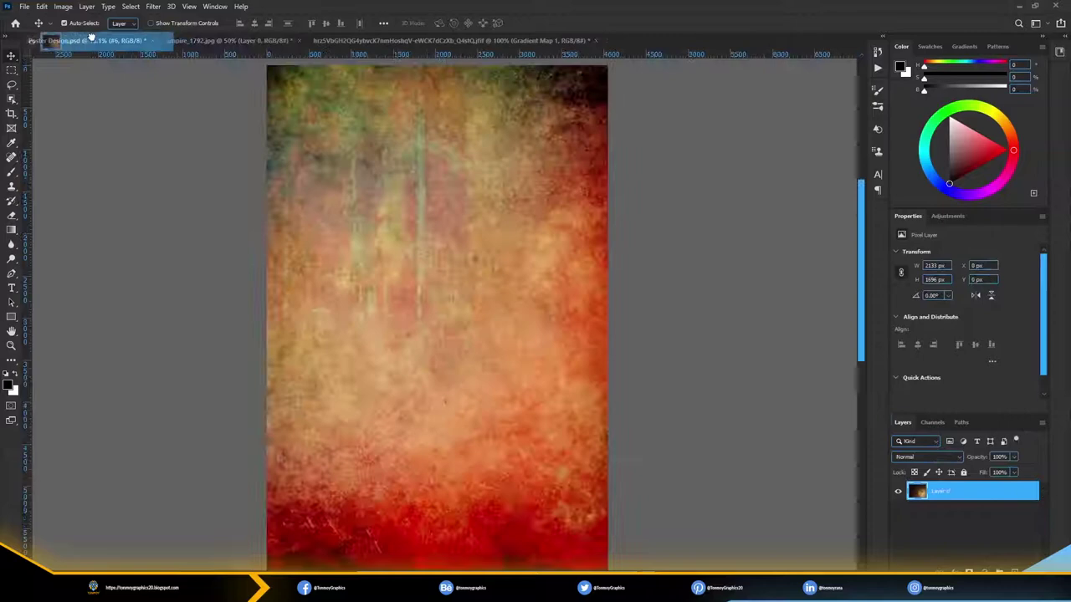
# - Bring the map into the poster in Hard Light, tilted about 12 degrees and enlarged over the top
pyautogui.moveTo(970, 494); pyautogui.dragTo(489, 292)
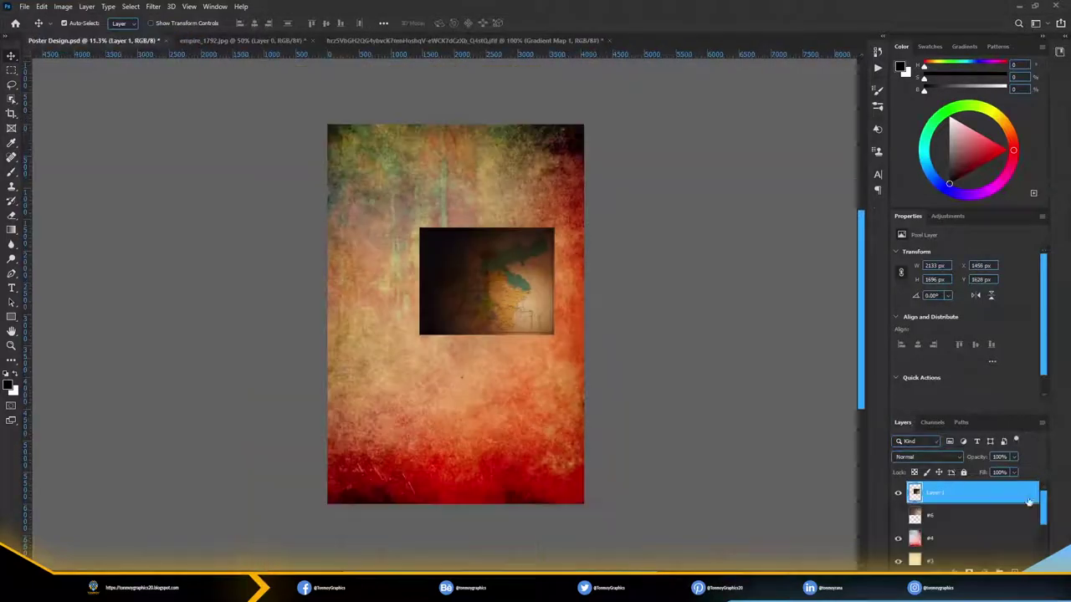
pyautogui.hotkey('shift', 'alt', 'h')
pyautogui.scroll(2, 490, 293)
pyautogui.click(926, 456)
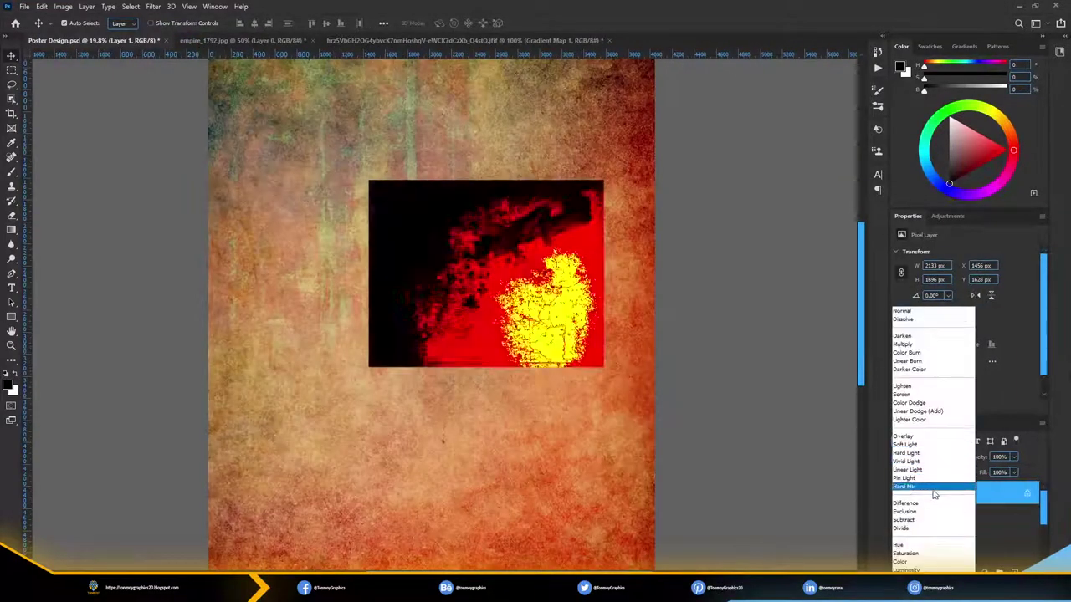
pyautogui.press('Escape')
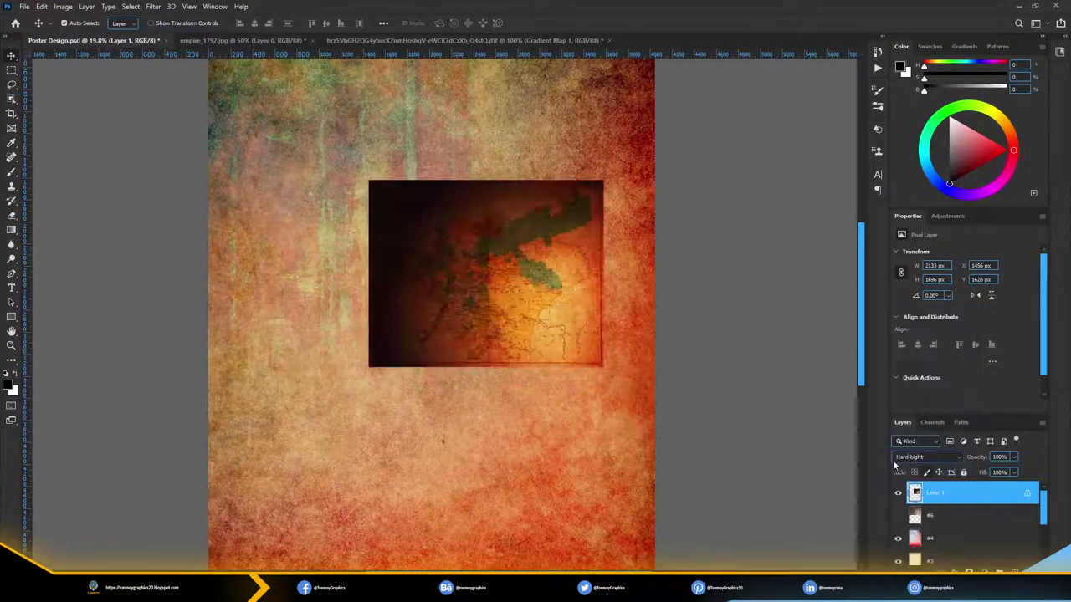
pyautogui.scroll(-1, 454, 376)
pyautogui.moveTo(454, 376); pyautogui.dragTo(315, 235)
pyautogui.hotkey('ctrl', 't')
pyautogui.moveTo(425, 293)
pyautogui.mouseDown()
pyautogui.moveTo(405, 315)
pyautogui.moveTo(537, 490)
pyautogui.mouseUp()
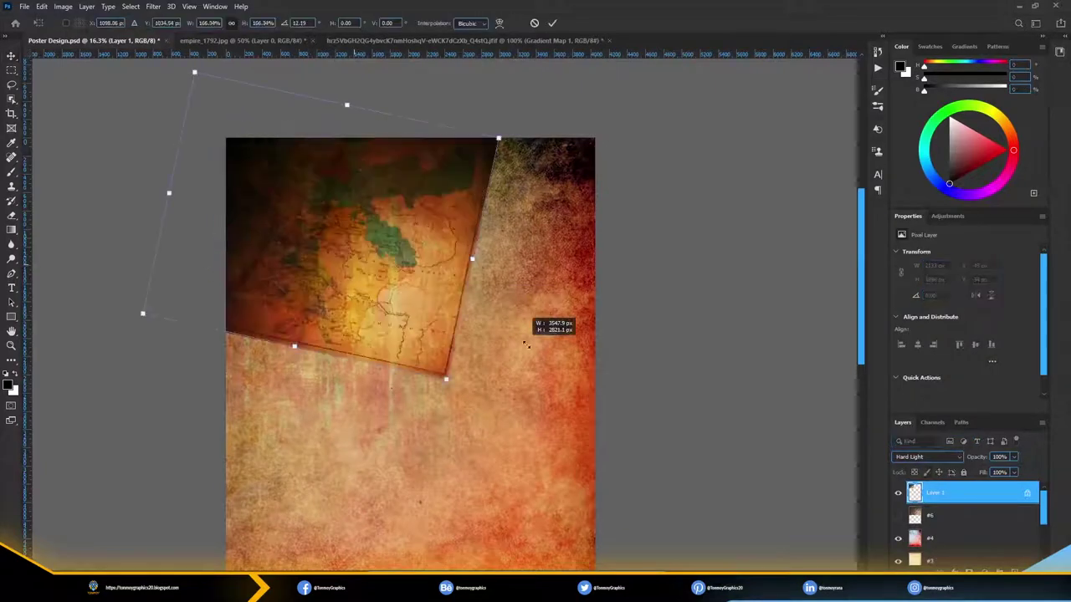
pyautogui.moveTo(347, 276); pyautogui.dragTo(381, 313)
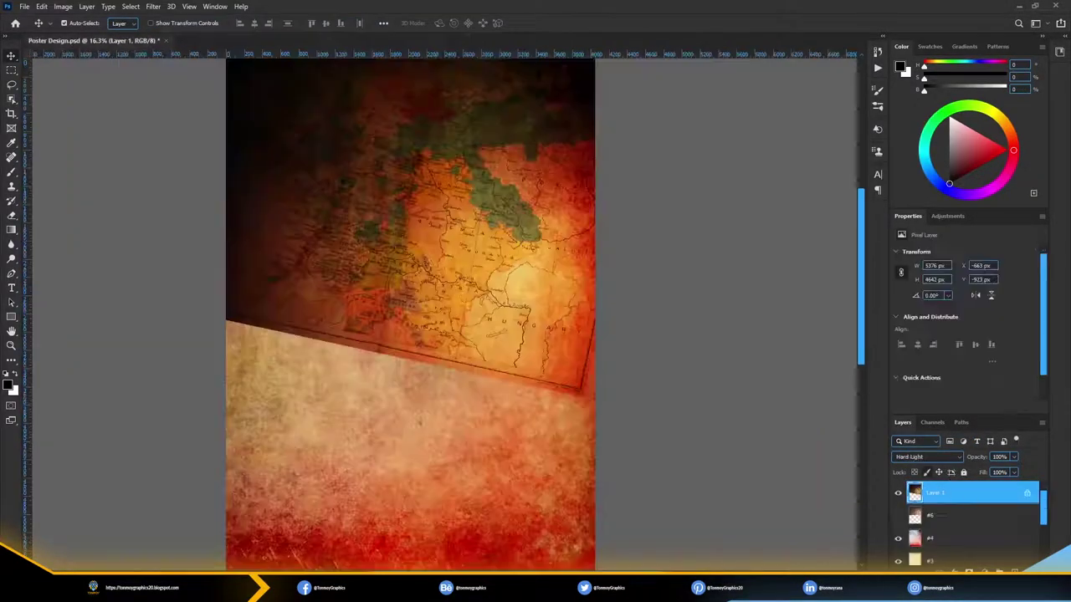
# - Mask the map layer and fade its lower part with a black-to-transparent gradient
pyautogui.click(969, 574)
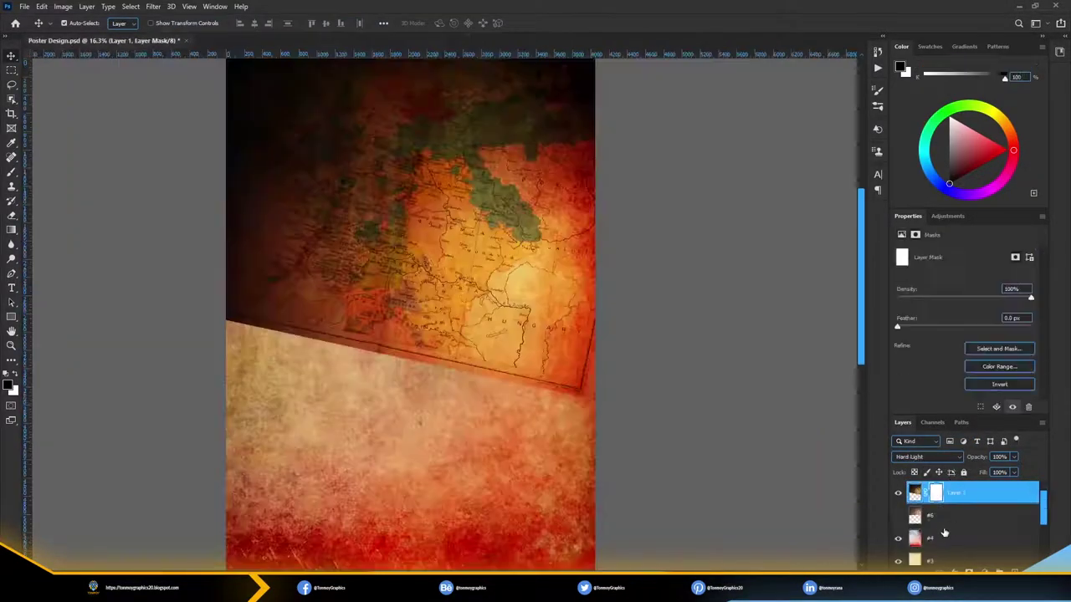
pyautogui.press('g')
pyautogui.click(104, 23)
pyautogui.click(42, 50)
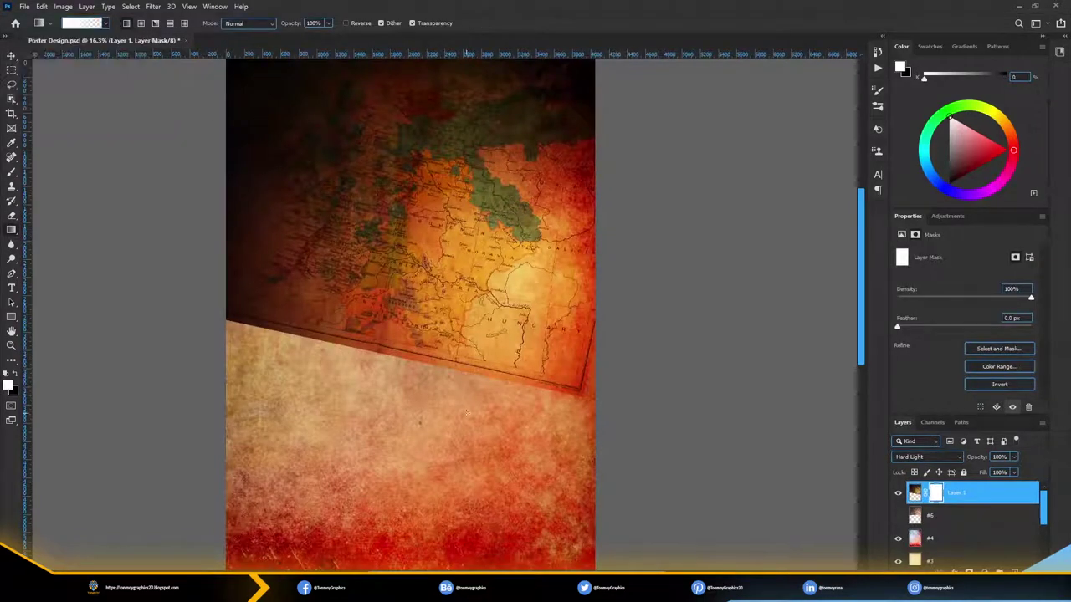
pyautogui.press('x')
pyautogui.moveTo(397, 285); pyautogui.dragTo(398, 391)
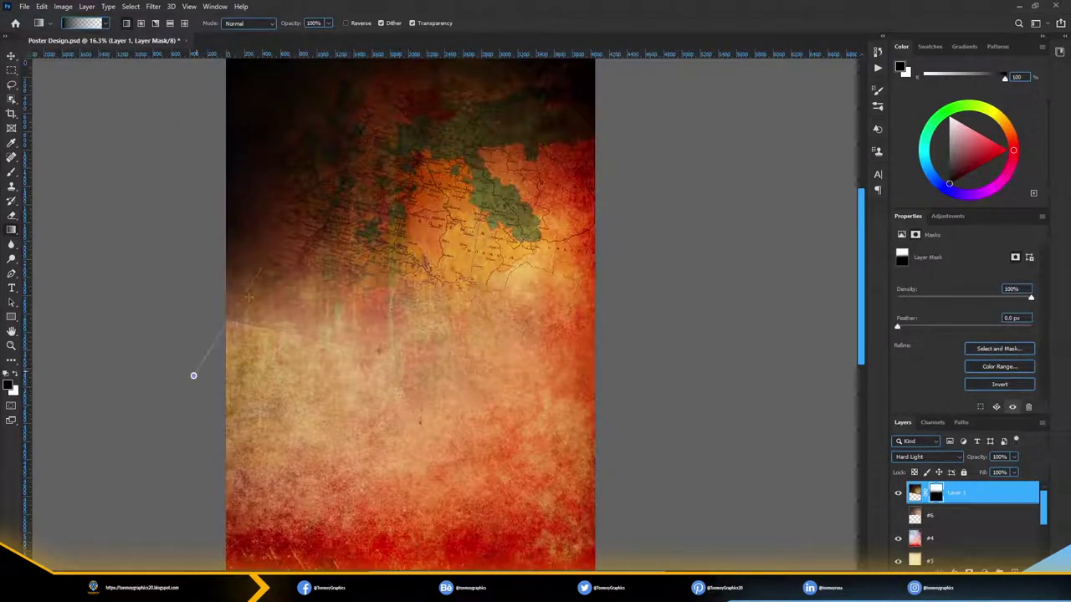
pyautogui.moveTo(226, 323); pyautogui.dragTo(194, 375)
pyautogui.hotkey('ctrl', 'z')
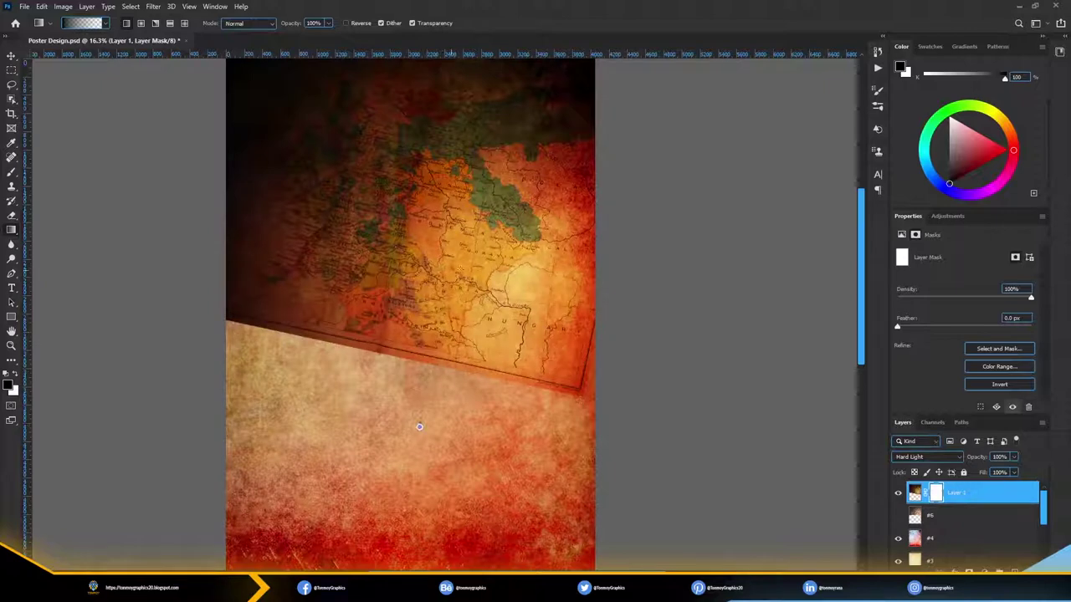
pyautogui.moveTo(419, 427); pyautogui.dragTo(419, 276)
# - Nudge the map slightly upward and drag the helmeted warrior image onto the poster
pyautogui.press('v')
pyautogui.scroll(-2, 509, 298)
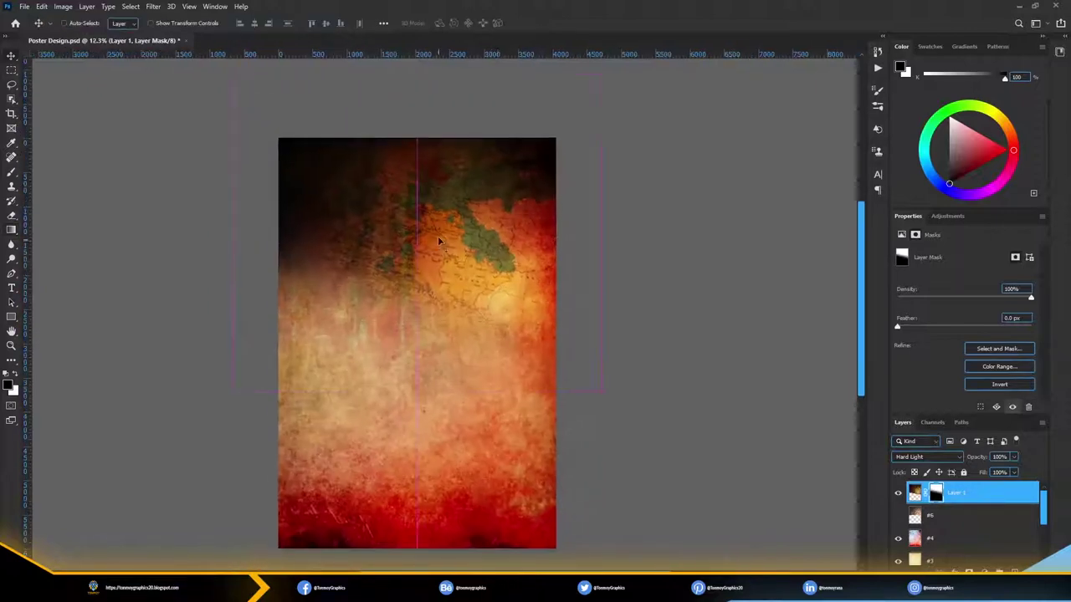
pyautogui.moveTo(438, 241); pyautogui.dragTo(438, 227)
pyautogui.scroll(2, 611, 393)
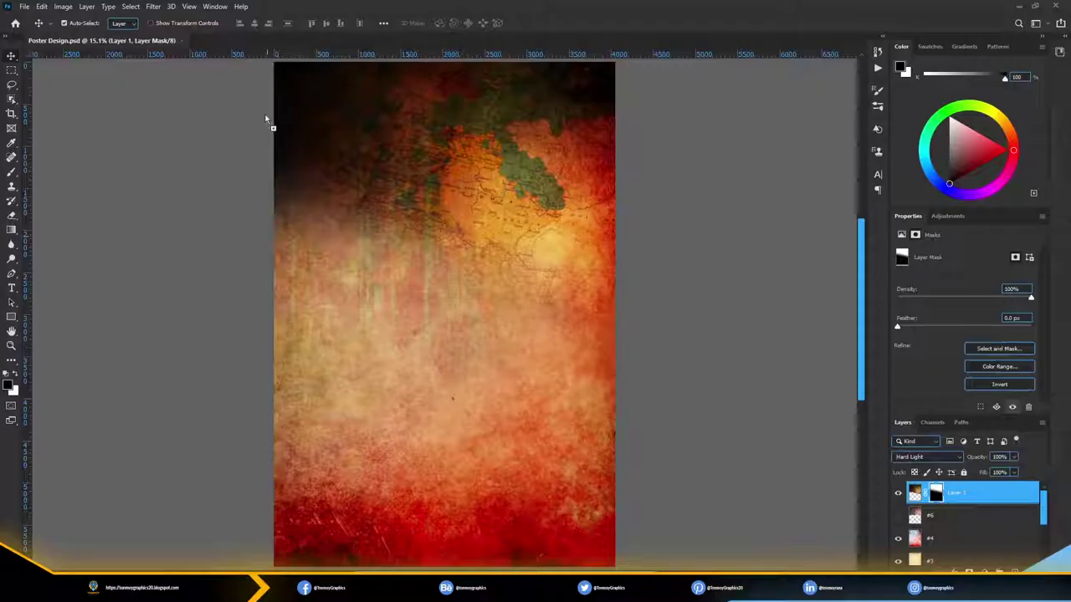
pyautogui.moveTo(266, 120); pyautogui.dragTo(552, 276)
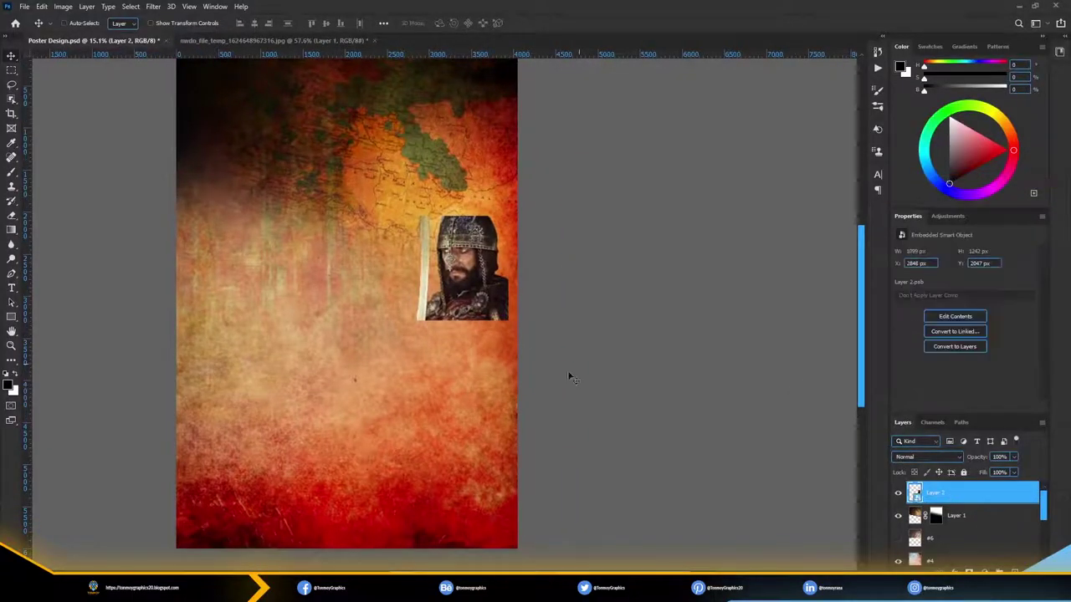
# - Enlarge the warrior and move him to the upper right, keeping Normal blending
pyautogui.hotkey('ctrl', 't')
pyautogui.moveTo(508, 320); pyautogui.dragTo(626, 454)
pyautogui.moveTo(497, 319); pyautogui.dragTo(497, 282)
pyautogui.press('Return')
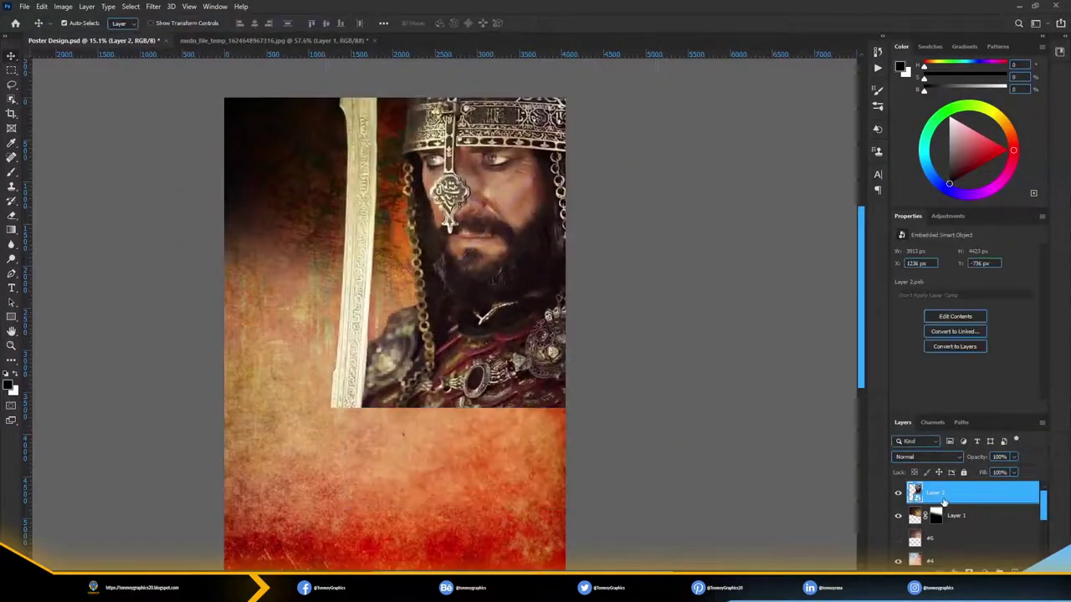
pyautogui.click(927, 457)
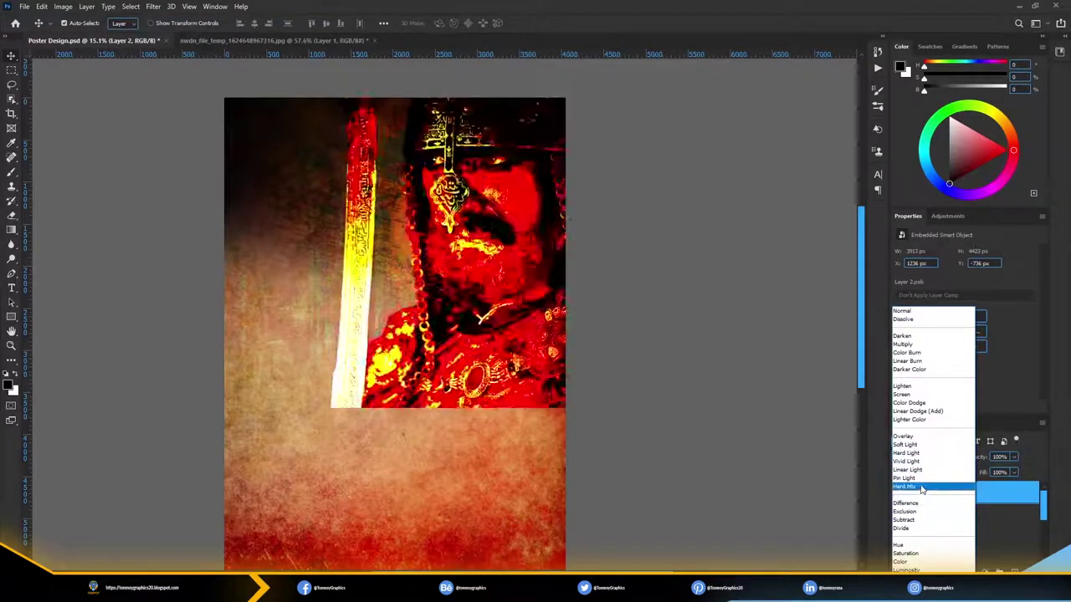
pyautogui.click(904, 310)
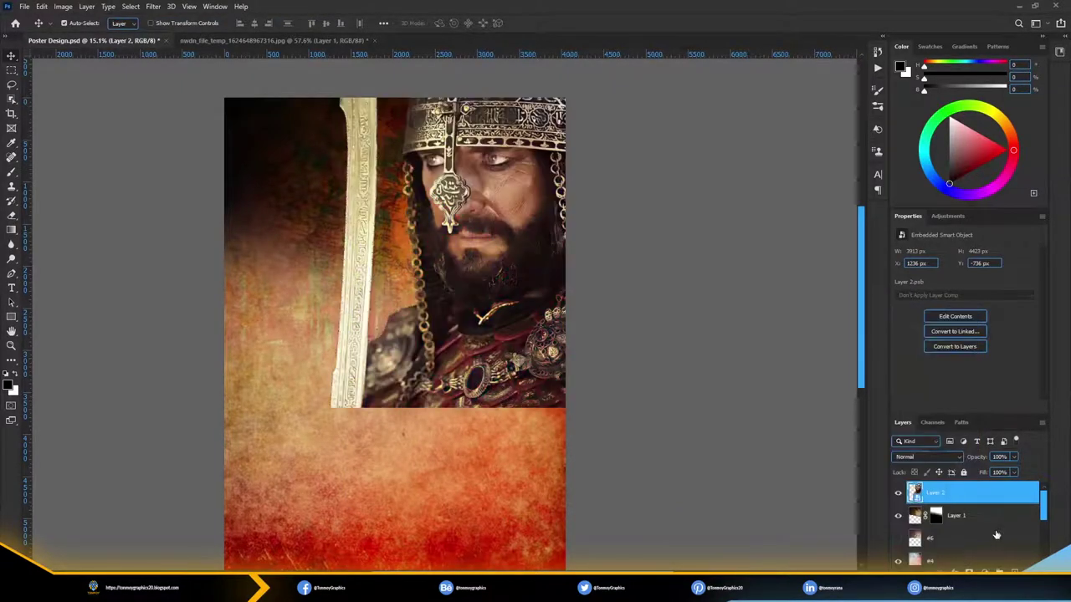
# - Add a mask to the warrior layer and gradient-fade his bottom edge
pyautogui.click(956, 572)
pyautogui.press('g')
pyautogui.scroll(2, 463, 425)
pyautogui.moveTo(481, 468); pyautogui.dragTo(481, 302)
pyautogui.scroll(-2, 481, 377)
pyautogui.press('v')
# - Shrink the warrior slightly and shift him a little to the left
pyautogui.hotkey('ctrl', 't')
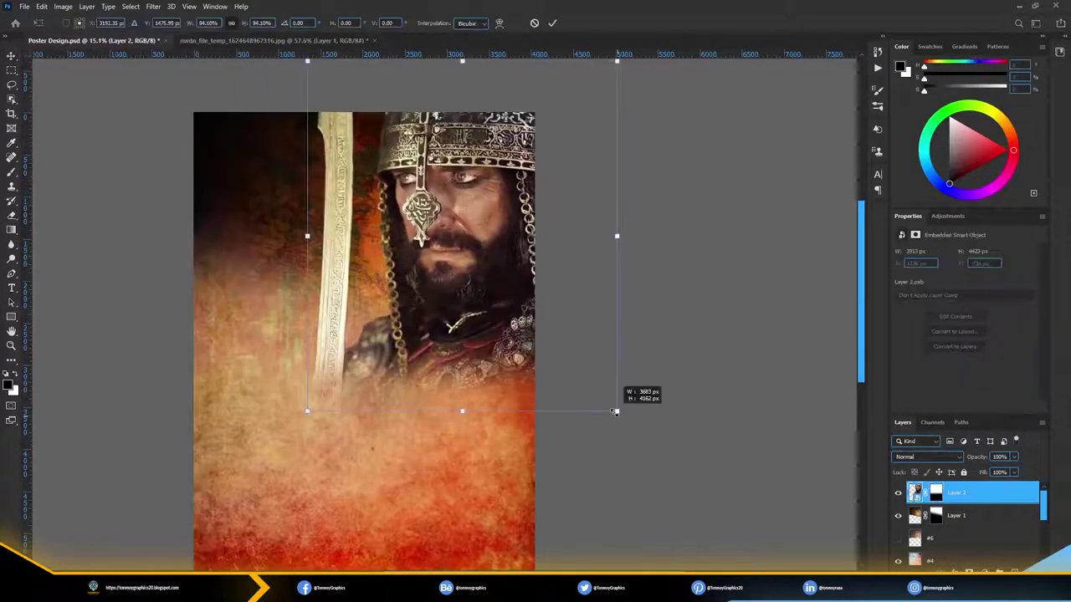
pyautogui.moveTo(627, 393)
pyautogui.mouseDown()
pyautogui.moveTo(577, 366)
pyautogui.moveTo(584, 373)
pyautogui.mouseUp()
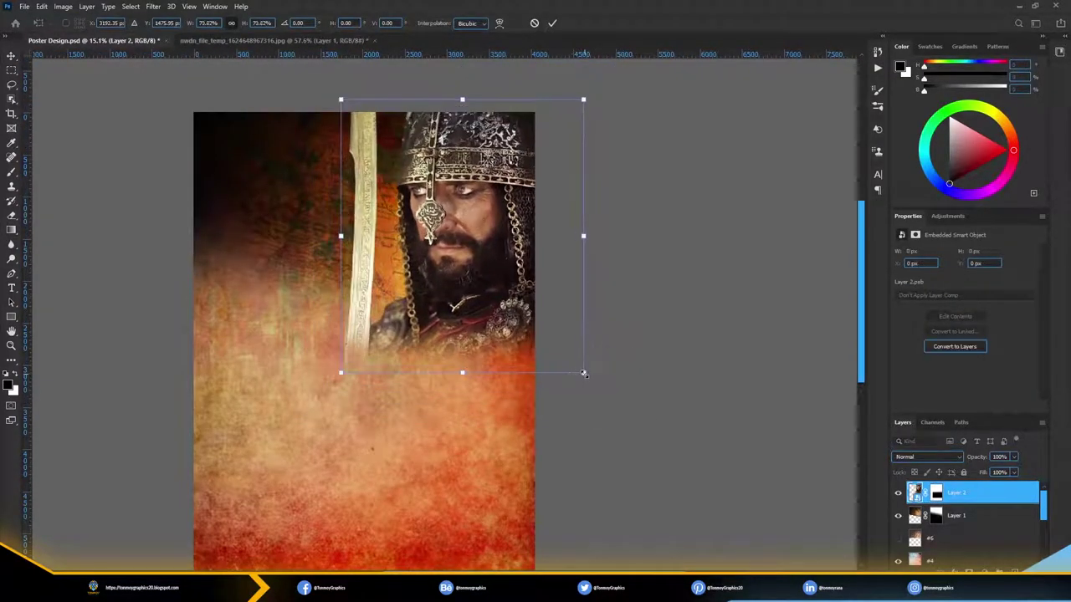
pyautogui.press('Return')
pyautogui.scroll(-2, 499, 399)
pyautogui.scroll(2, 499, 399)
pyautogui.hotkey('ctrl', 's')
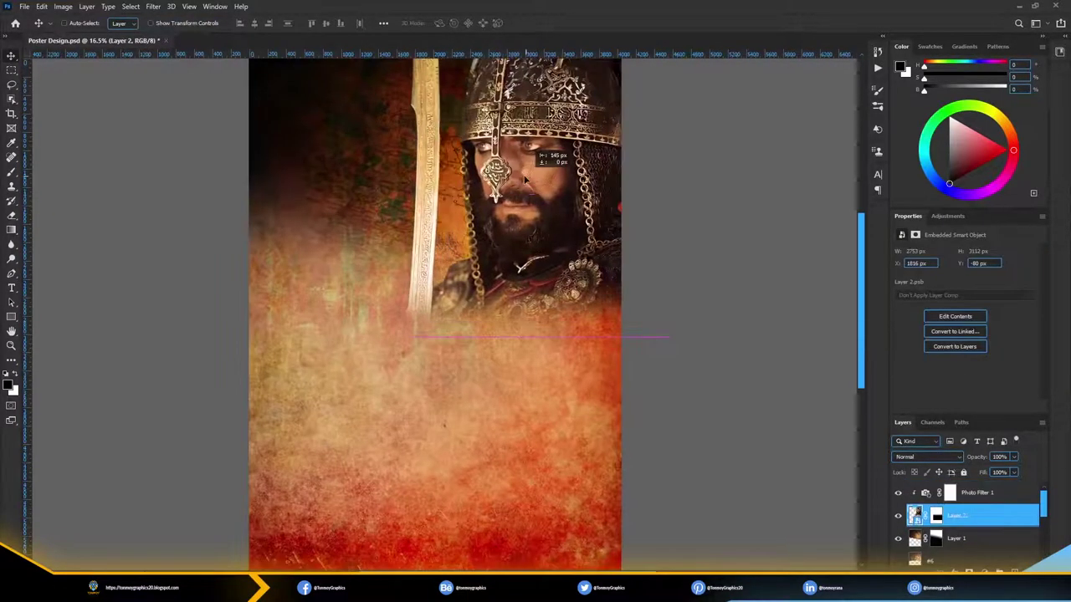
pyautogui.moveTo(571, 234); pyautogui.dragTo(565, 235)
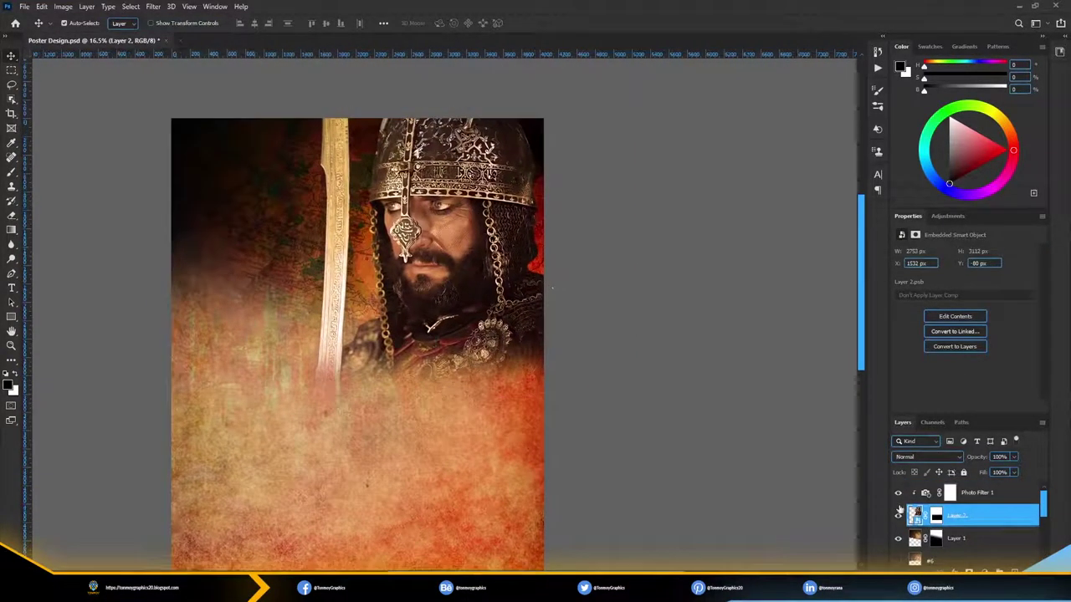
# - Paint the warrior's mask black with a soft brush to hide the area beside the sword
pyautogui.click(936, 516)
pyautogui.press('b')
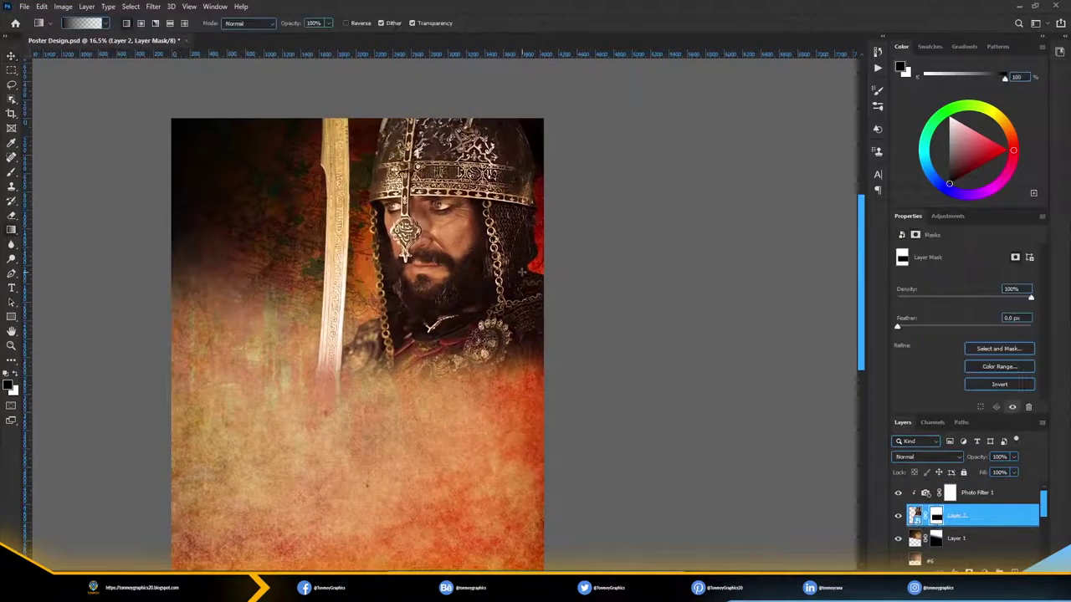
pyautogui.scroll(2, 533, 274)
pyautogui.rightClick(444, 282)
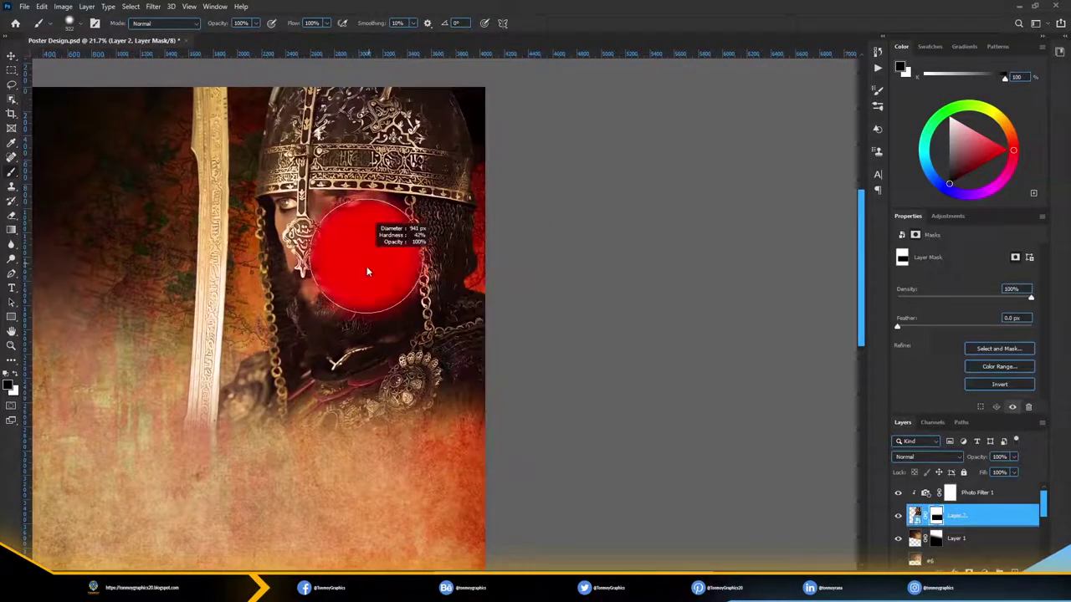
pyautogui.scroll(2, 489, 268)
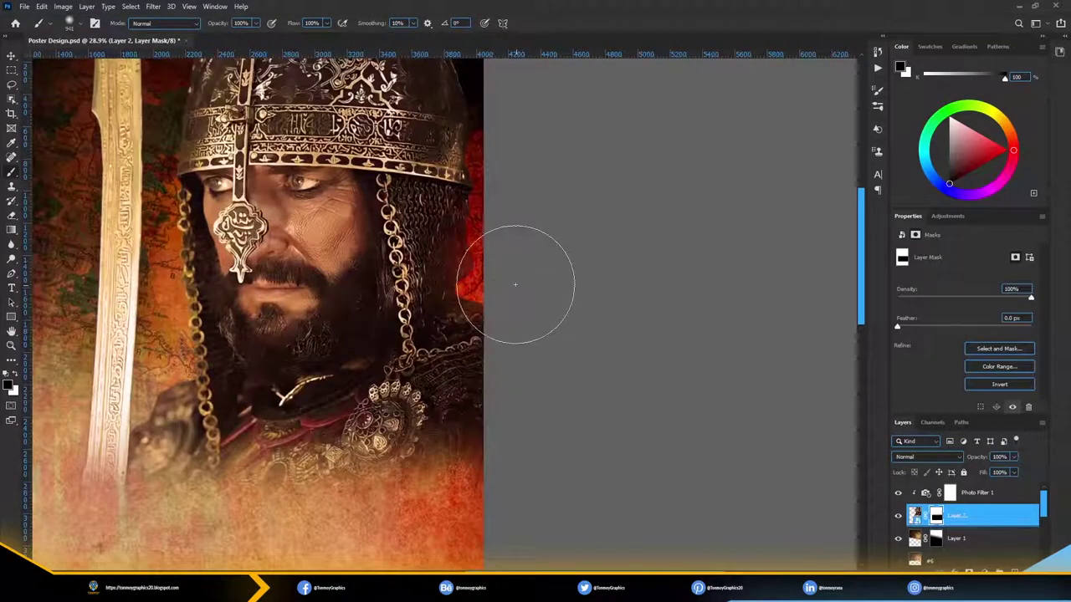
pyautogui.scroll(-2, 528, 213)
pyautogui.scroll(3, 343, 184)
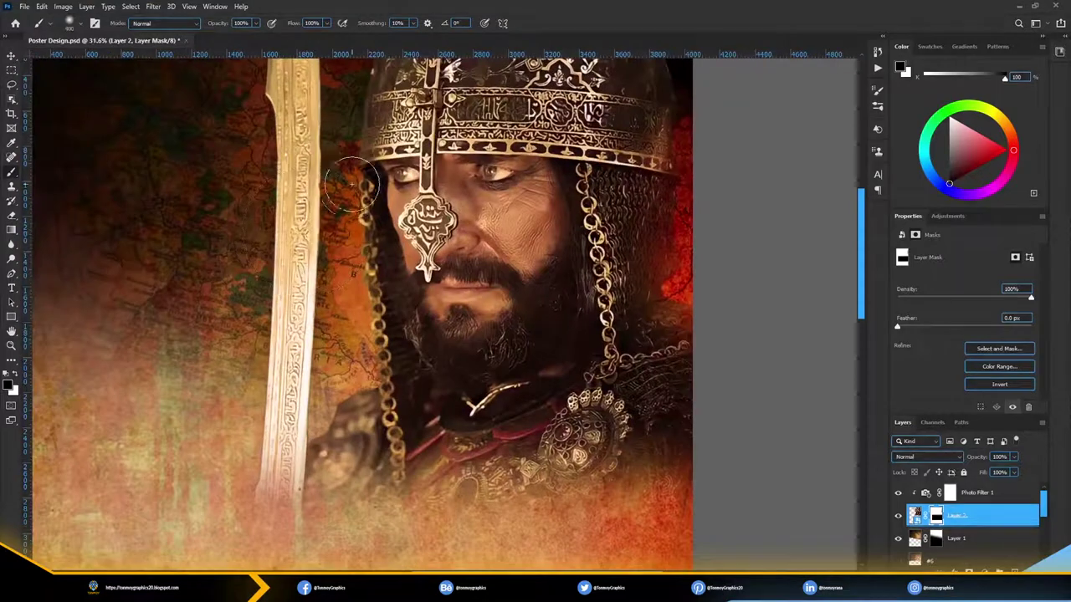
pyautogui.moveTo(343, 184); pyautogui.dragTo(314, 360)
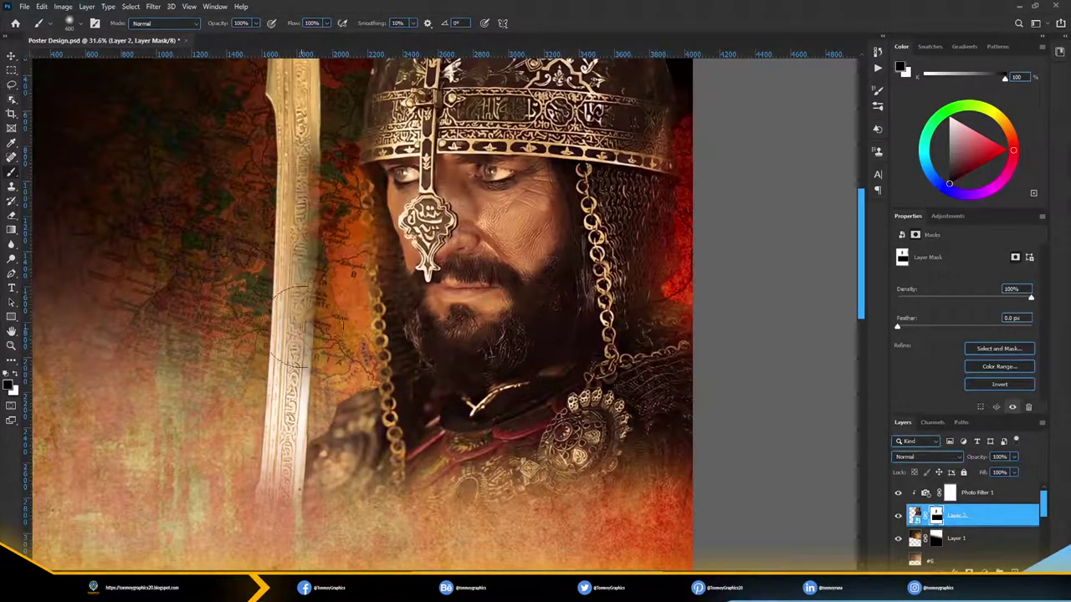
# - Paint the mask with white to bring the sword back into full view, then save
pyautogui.press('x')
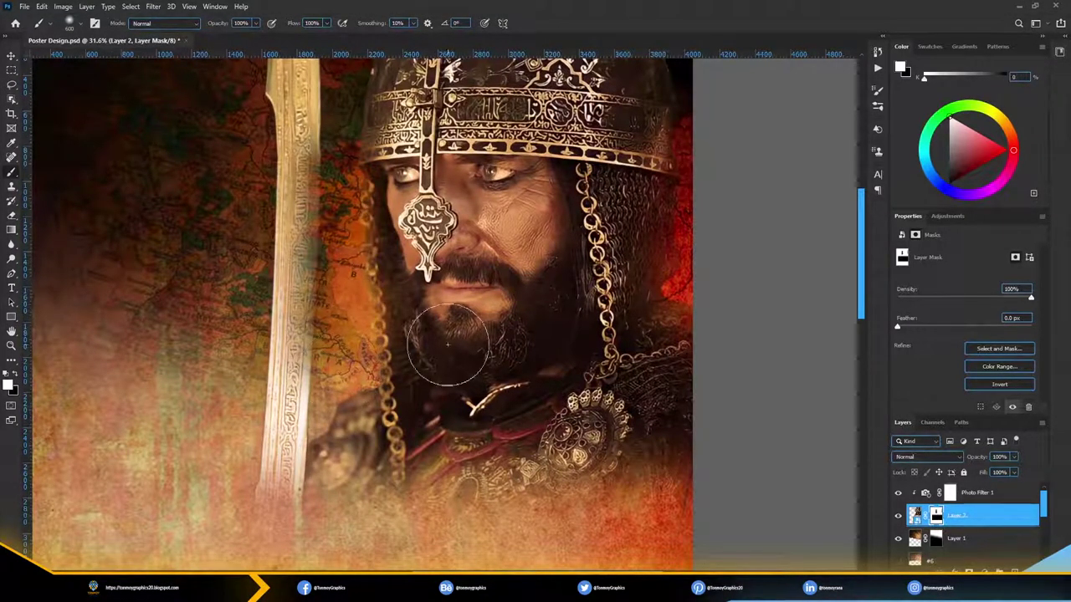
pyautogui.moveTo(268, 205); pyautogui.dragTo(287, 371)
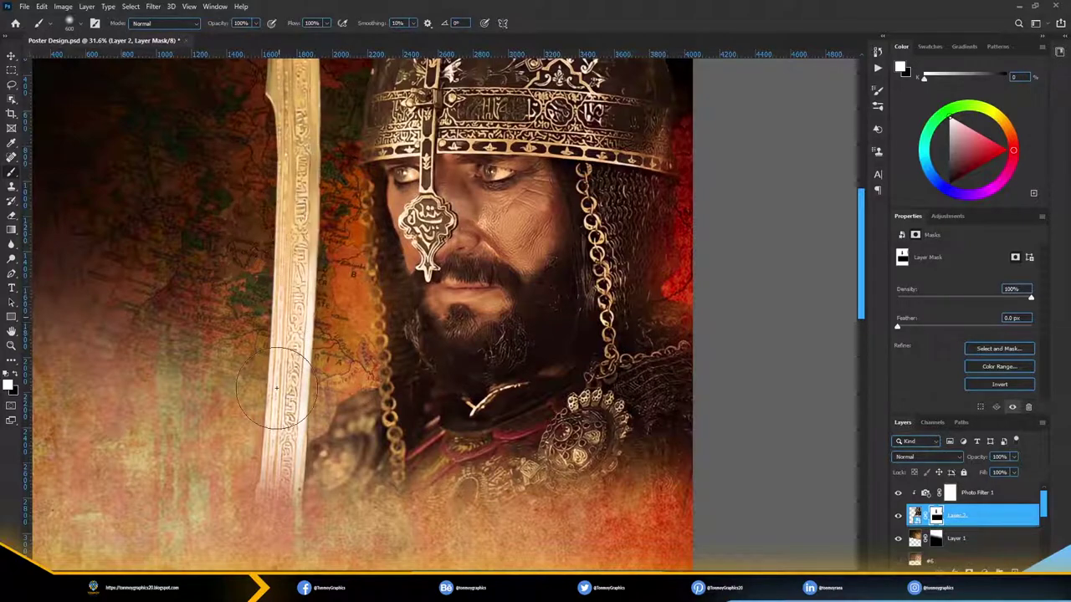
pyautogui.scroll(-1, 287, 370)
pyautogui.scroll(-1, 359, 143)
pyautogui.press('v')
pyautogui.scroll(2, 359, 251)
pyautogui.hotkey('ctrl', 's')
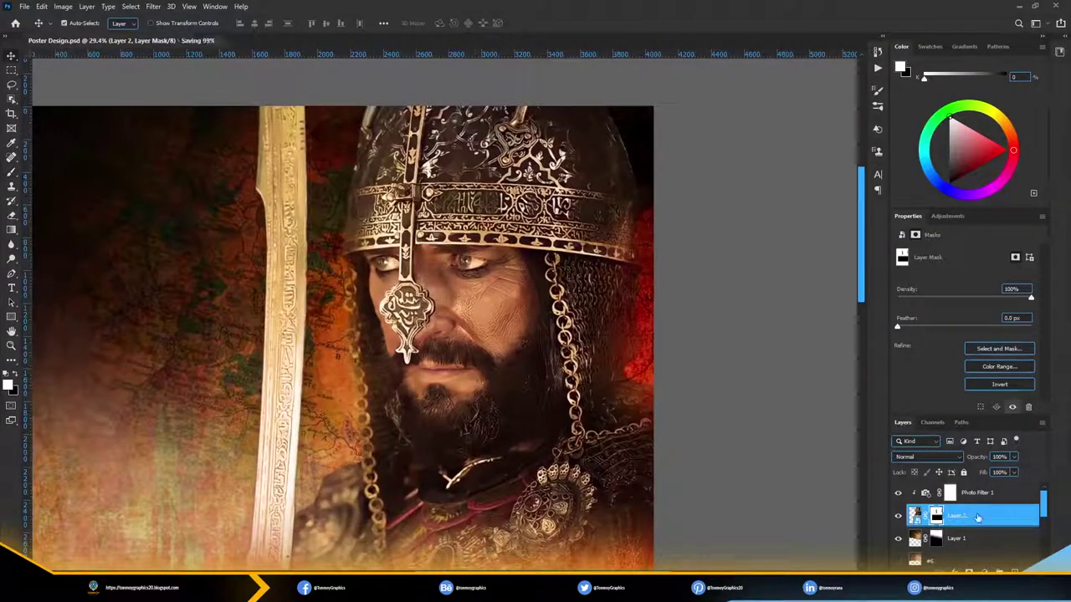
pyautogui.scroll(-1, 365, 428)
pyautogui.scroll(-1, 928, 536)
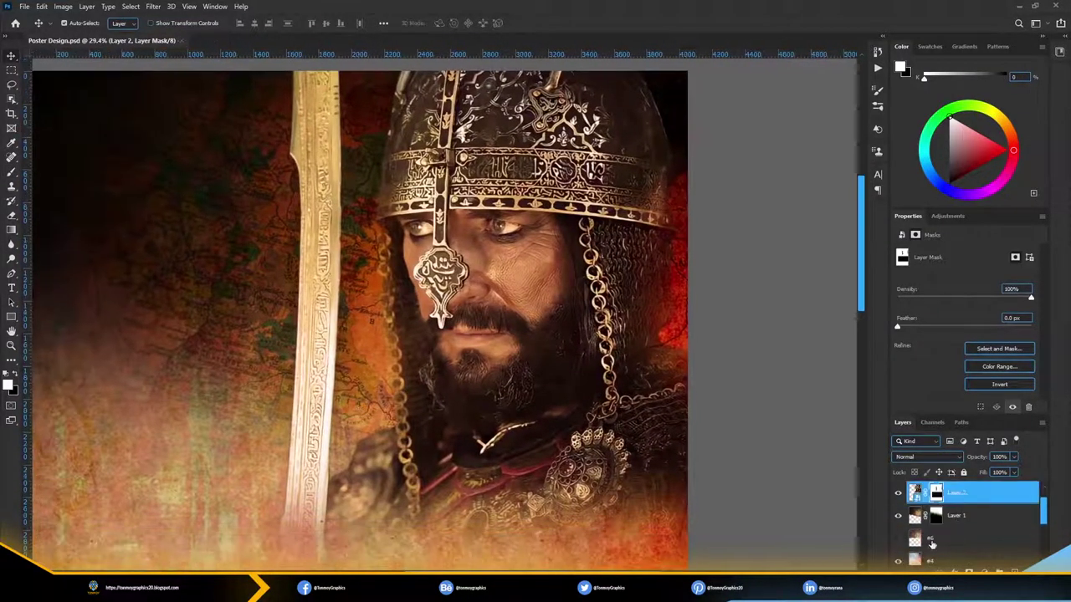
# - Add a Selective Color adjustment above the map, removing magenta from the Greens
pyautogui.click(931, 545)
pyautogui.click(898, 539)
pyautogui.click(956, 515)
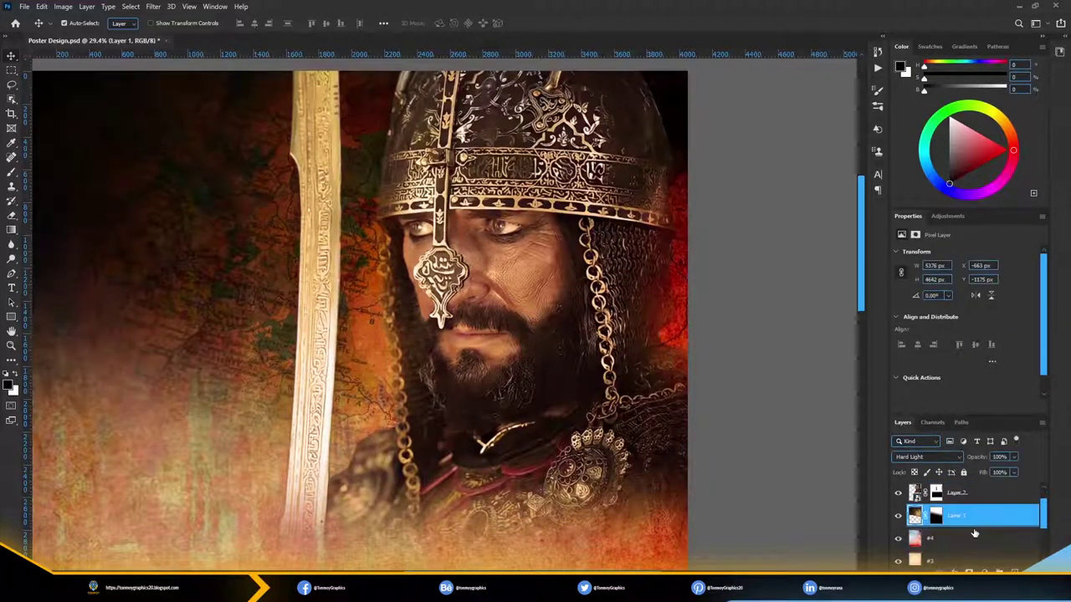
pyautogui.click(984, 573)
pyautogui.click(945, 581)
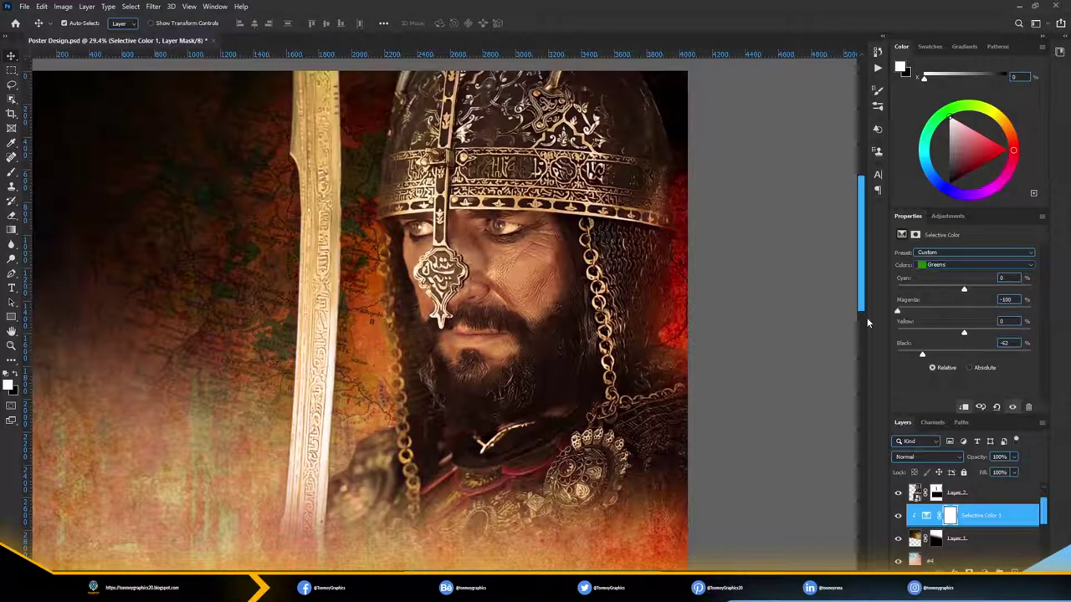
pyautogui.moveTo(956, 311); pyautogui.dragTo(900, 311)
pyautogui.click(941, 265)
pyautogui.click(941, 292)
# - Add a Hue/Saturation adjustment above the map and adjust its Greens range
pyautogui.click(983, 572)
pyautogui.click(991, 465)
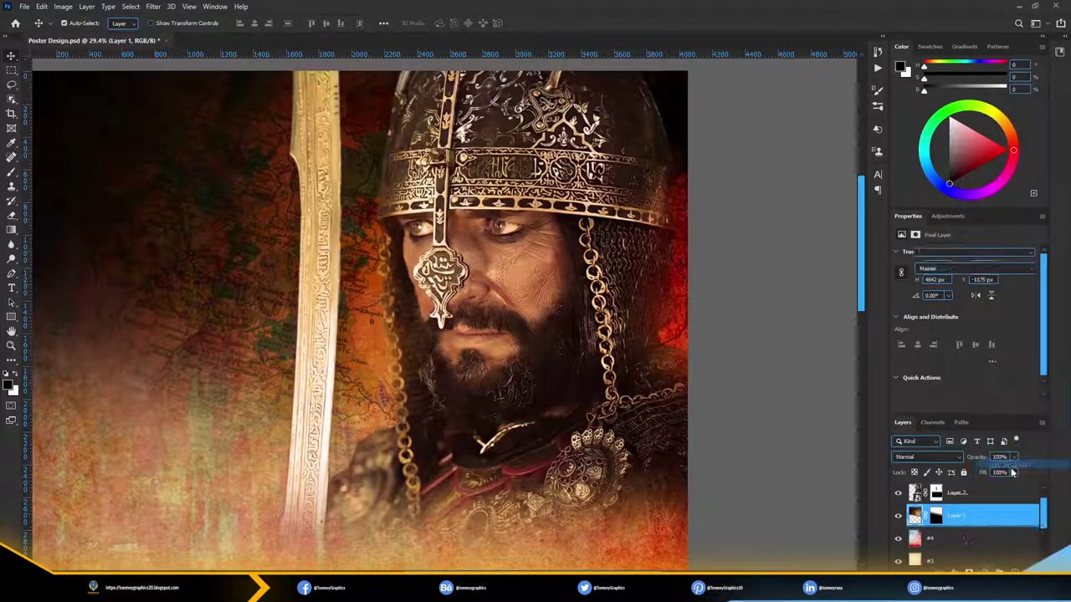
pyautogui.click(940, 269)
pyautogui.click(966, 319)
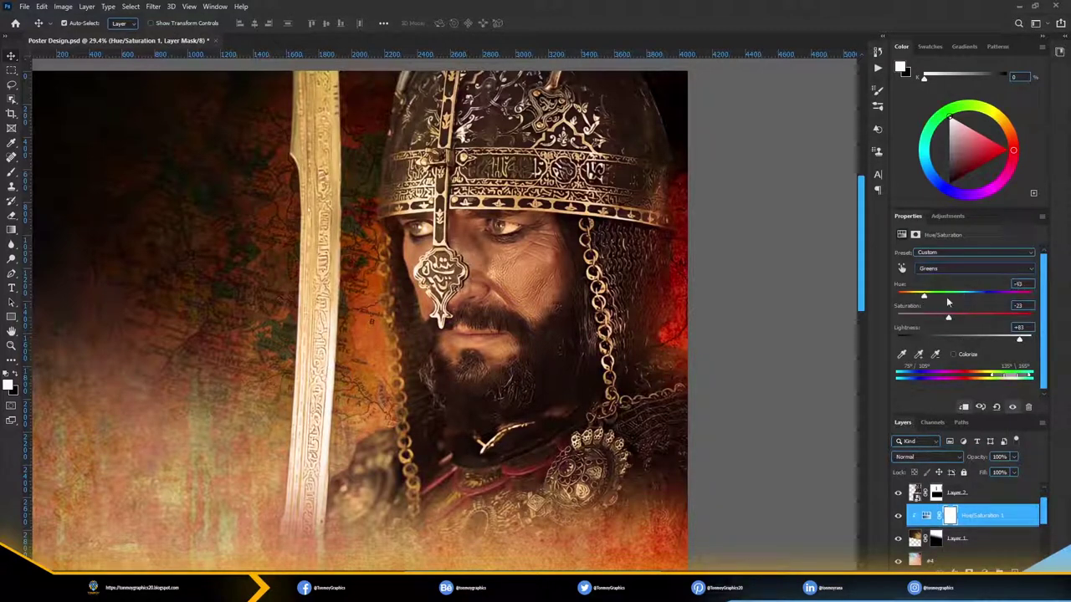
pyautogui.hotkey('alt', '2')
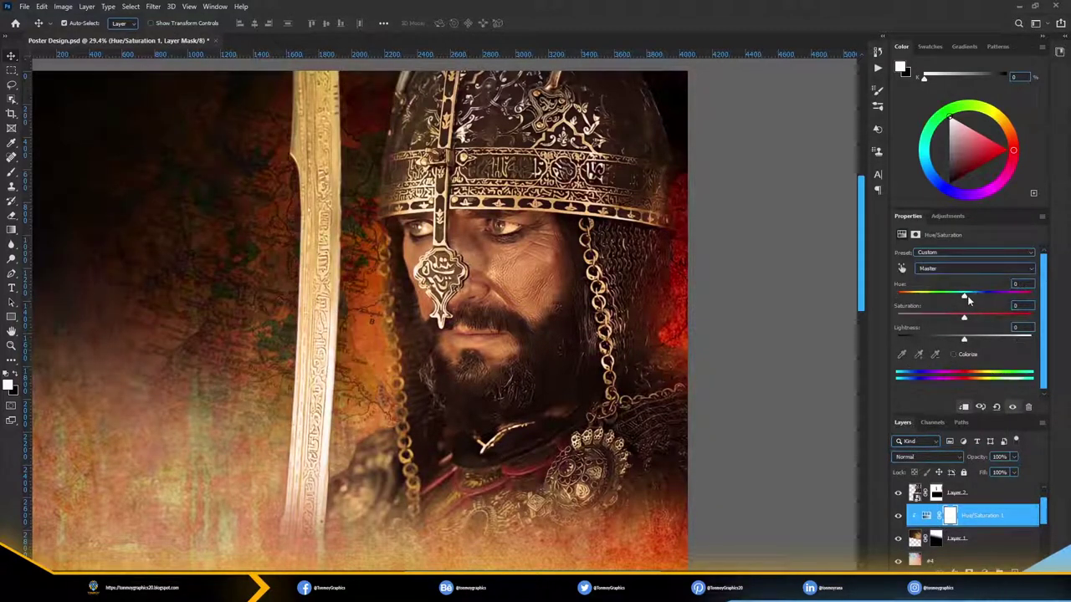
pyautogui.hotkey('ctrl', 'z')
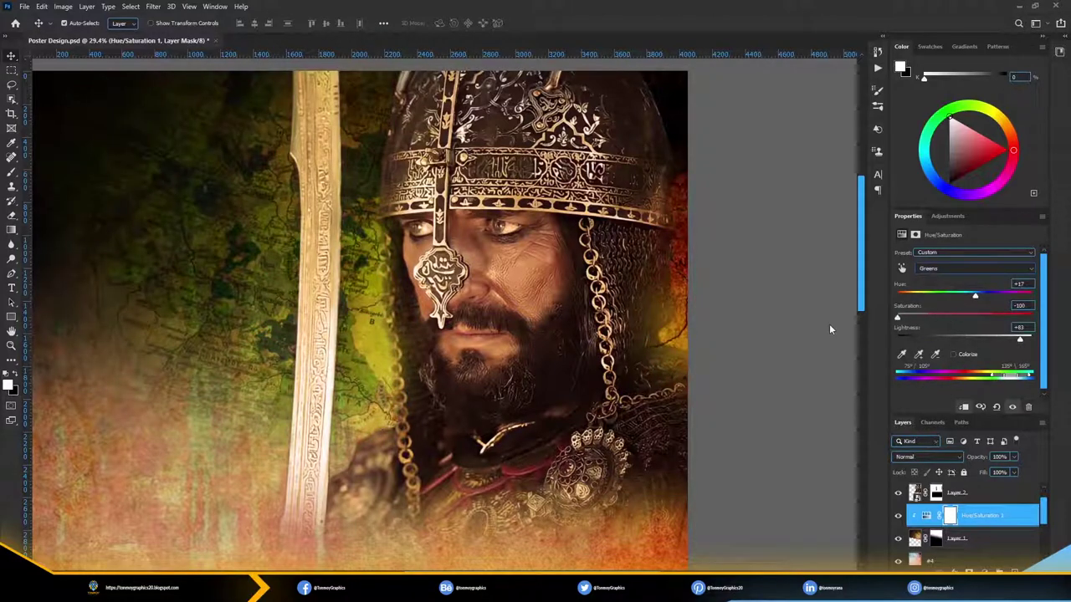
# - Set the Yellows range to about -3 Saturation and +48 Lightness
pyautogui.click(901, 268)
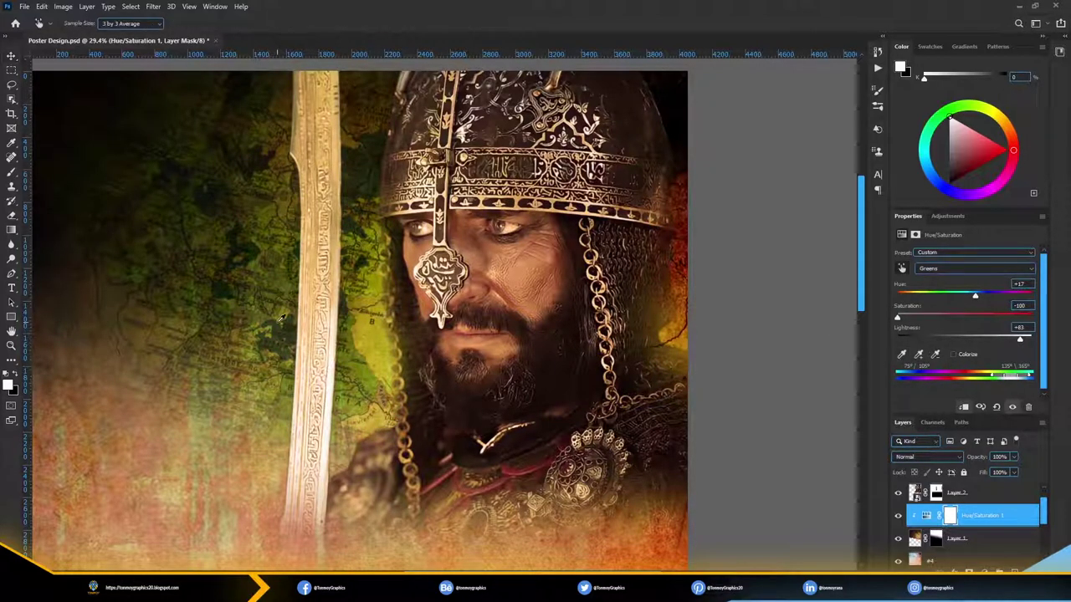
pyautogui.click(994, 407)
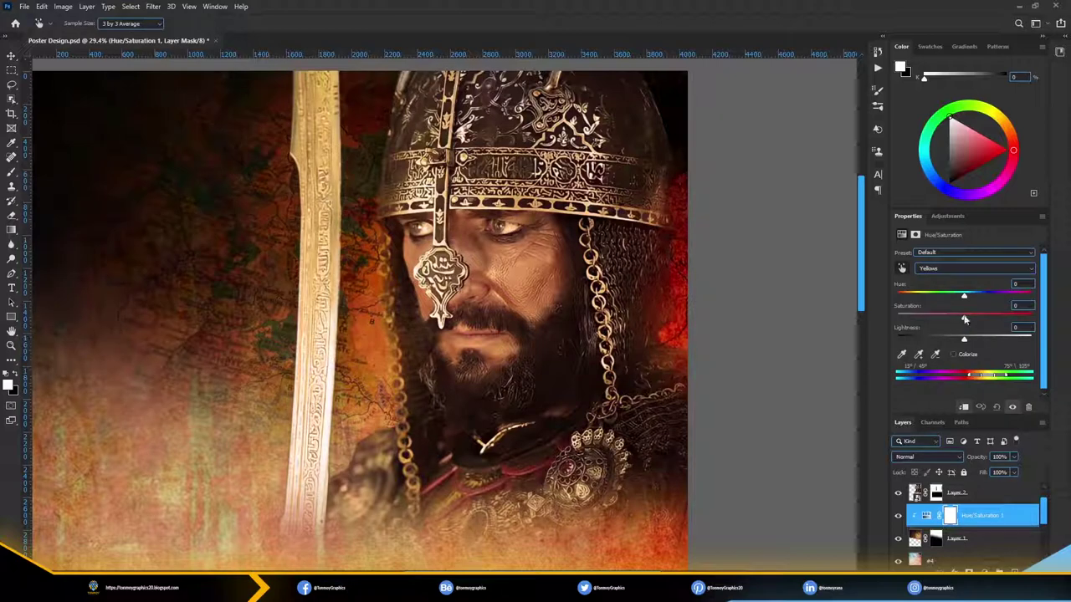
pyautogui.moveTo(962, 318); pyautogui.dragTo(897, 318)
pyautogui.moveTo(964, 338); pyautogui.dragTo(1009, 338)
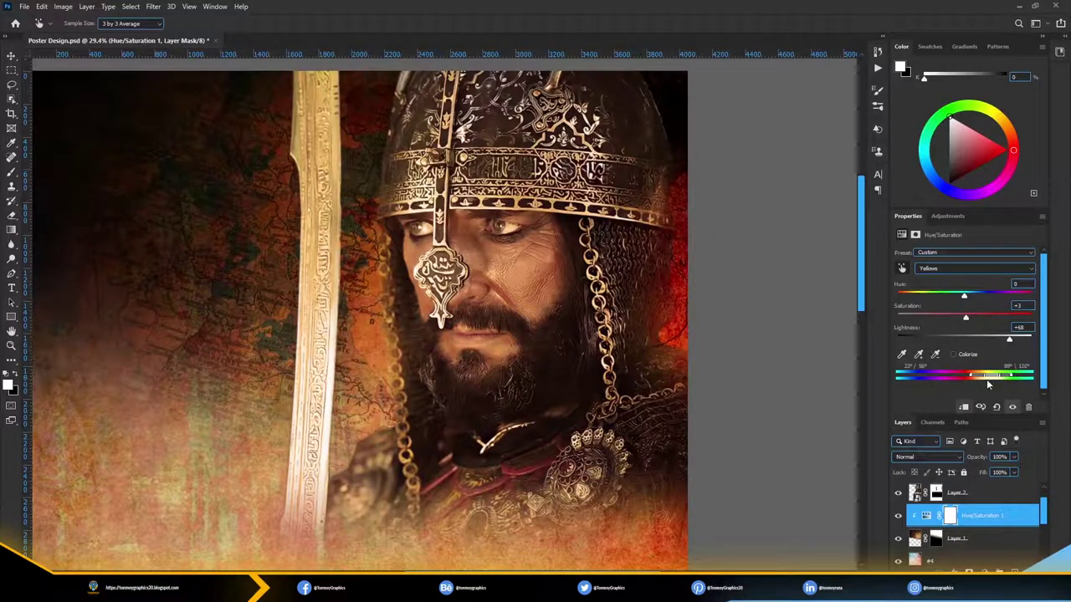
pyautogui.scroll(-3, 385, 318)
pyautogui.scroll(2, 385, 317)
# - Save the poster, select the king layer and apply a Brightness/Contrast smart filter
pyautogui.press('v')
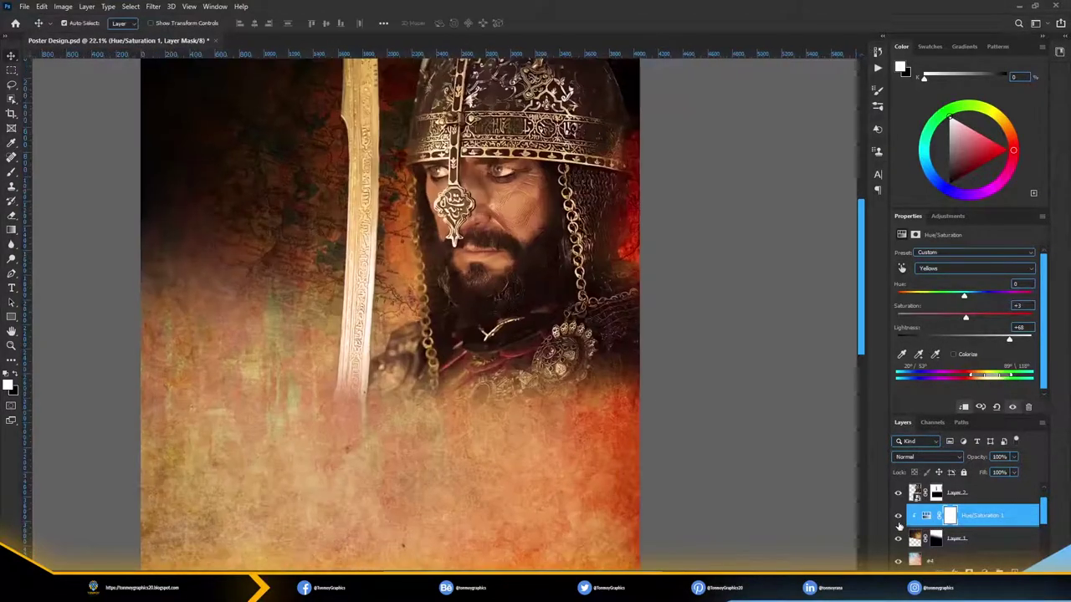
pyautogui.scroll(2, 585, 167)
pyautogui.hotkey('ctrl', 's')
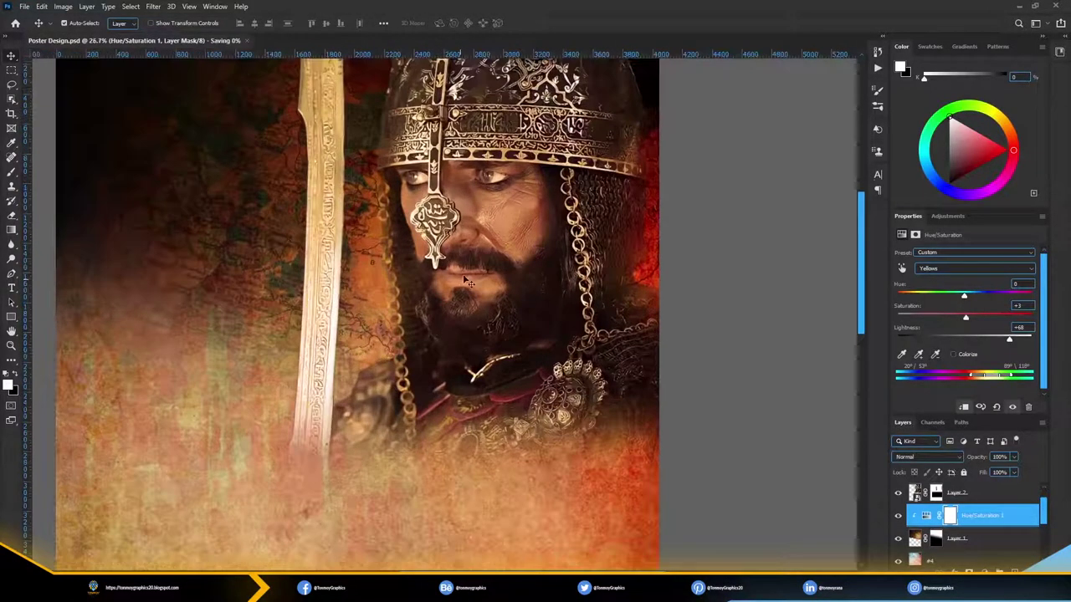
pyautogui.click(958, 495)
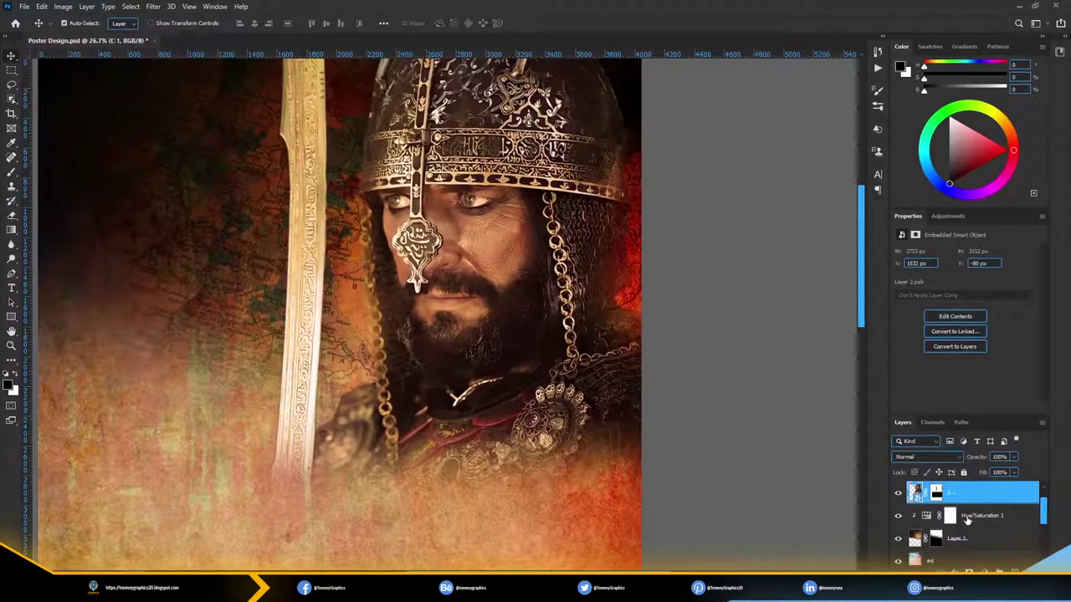
pyautogui.click(62, 6)
pyautogui.click(210, 33)
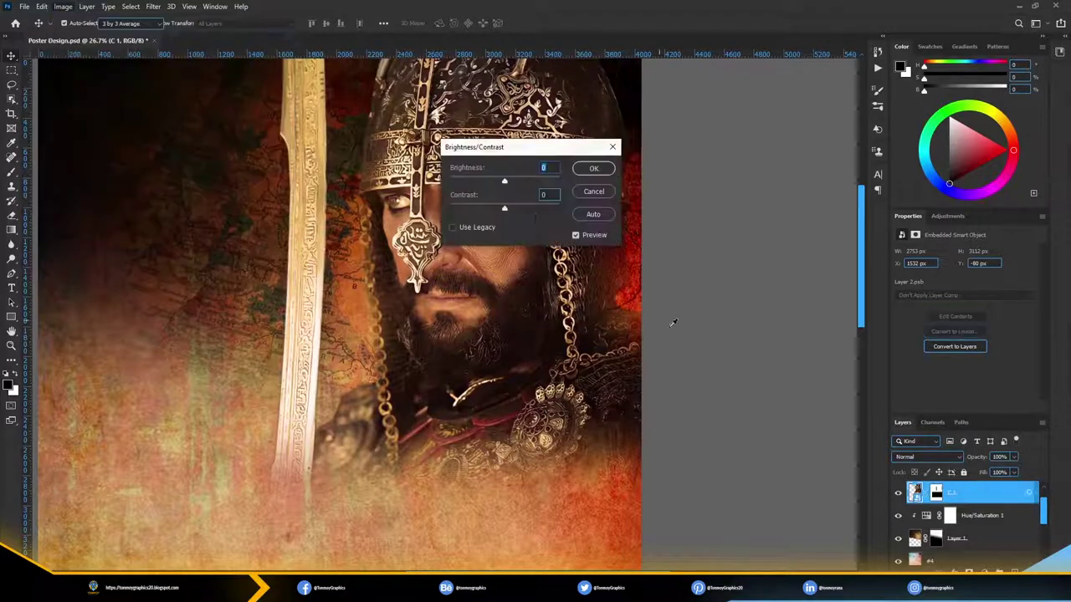
pyautogui.click(602, 194)
# - Apply Shadows/Highlights to the king with Amount 72, Tone 26 and Highlights Tone 44
pyautogui.click(63, 5)
pyautogui.click(219, 225)
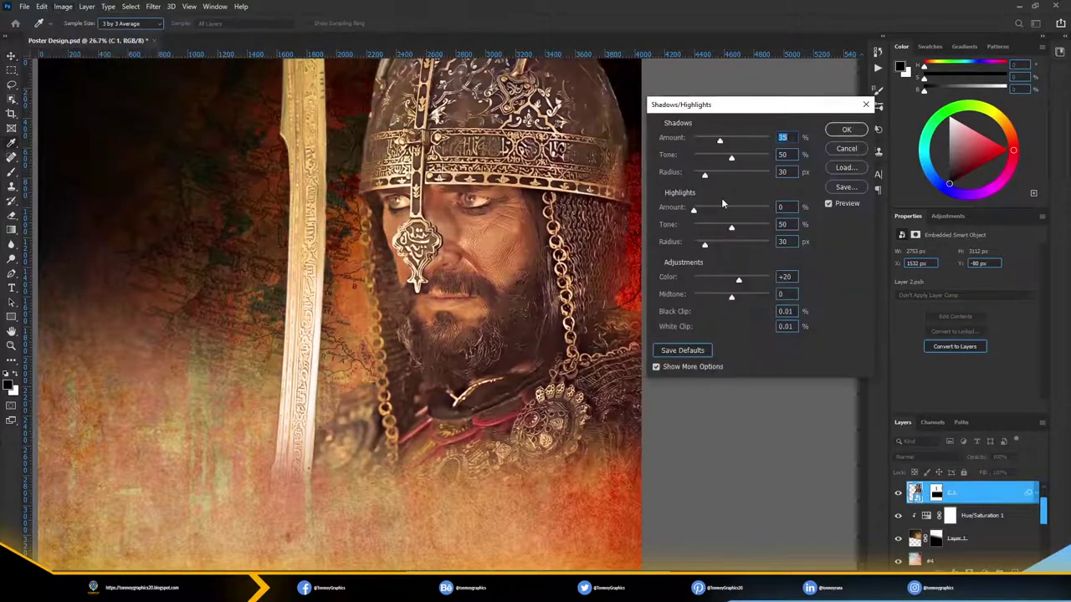
pyautogui.moveTo(731, 158); pyautogui.dragTo(713, 161)
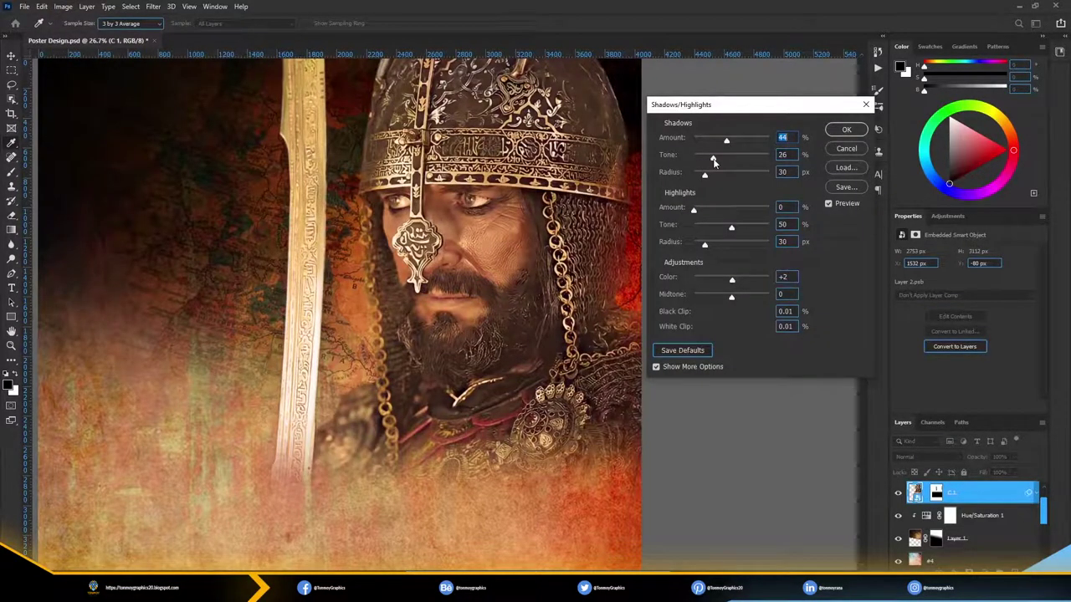
pyautogui.moveTo(731, 227); pyautogui.dragTo(720, 228)
pyautogui.moveTo(725, 141); pyautogui.dragTo(746, 143)
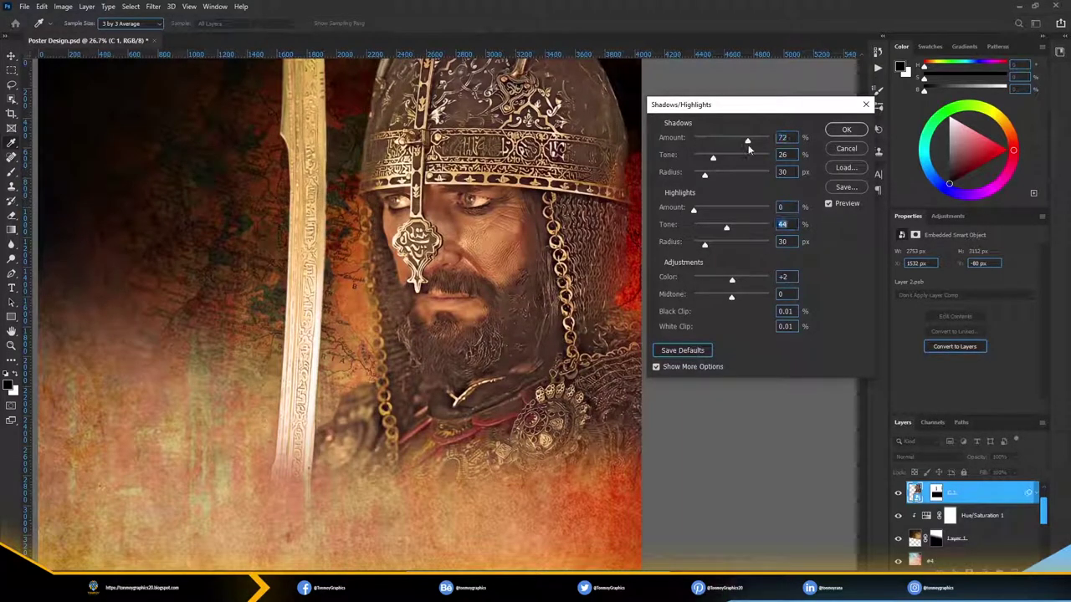
pyautogui.press('Return')
pyautogui.click(63, 6)
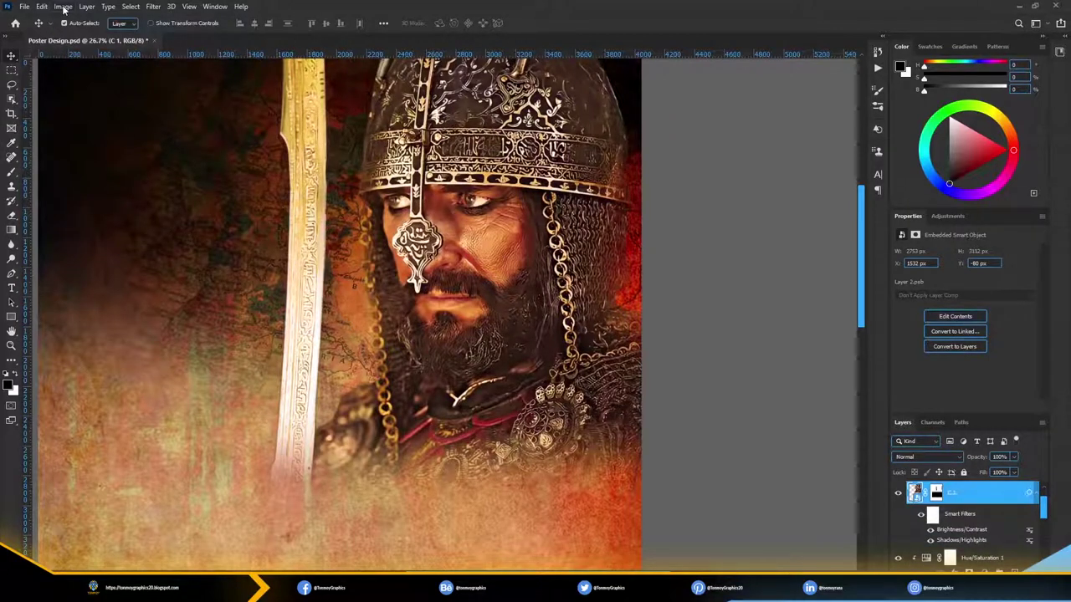
# - Apply the Filter Gallery's Cutout effect to the king layer
pyautogui.click(153, 6)
pyautogui.click(171, 53)
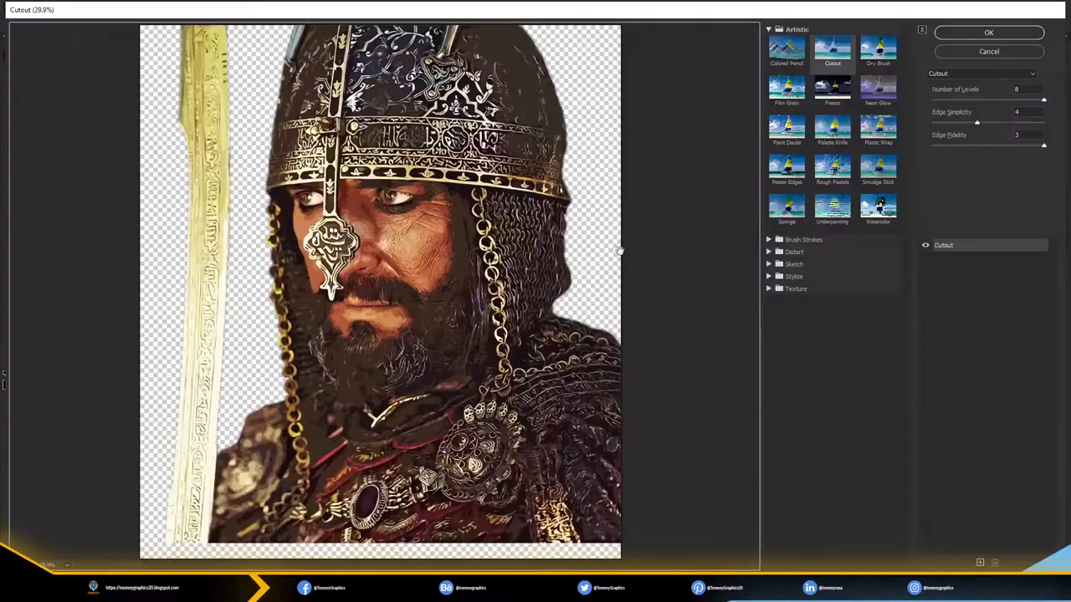
pyautogui.click(998, 34)
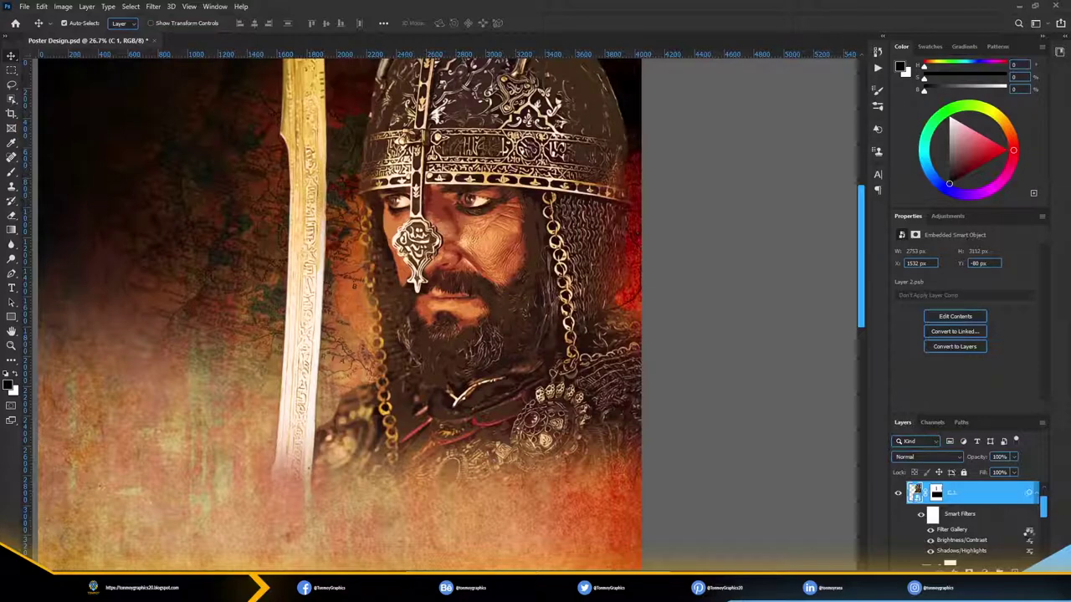
# - Blend the Cutout effect in Normal mode at 70% opacity
pyautogui.click(720, 148)
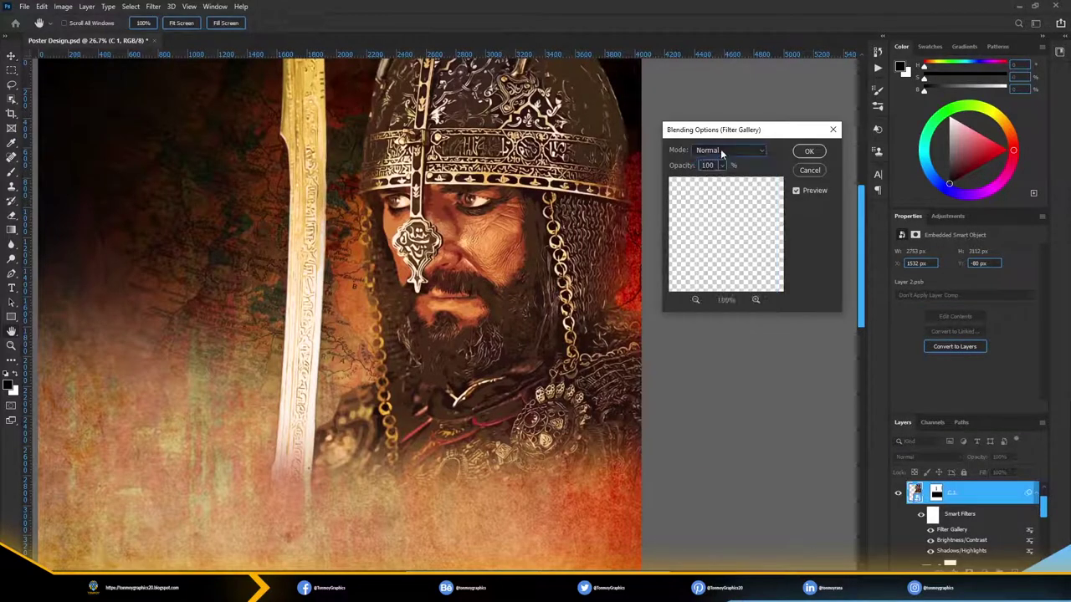
pyautogui.scroll(-6, 720, 149)
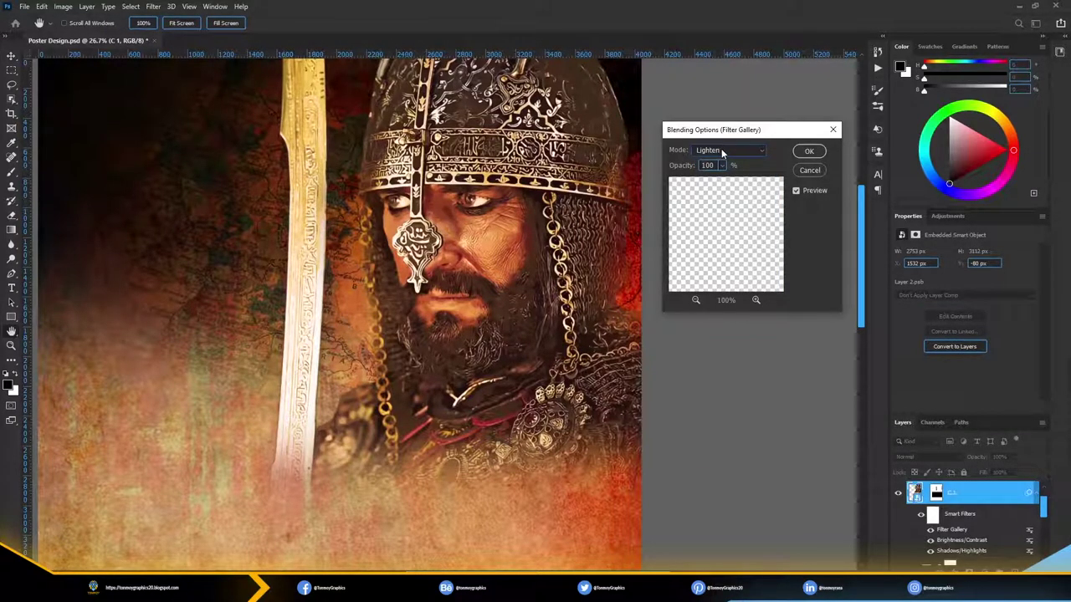
pyautogui.scroll(-6, 721, 150)
pyautogui.click(721, 150)
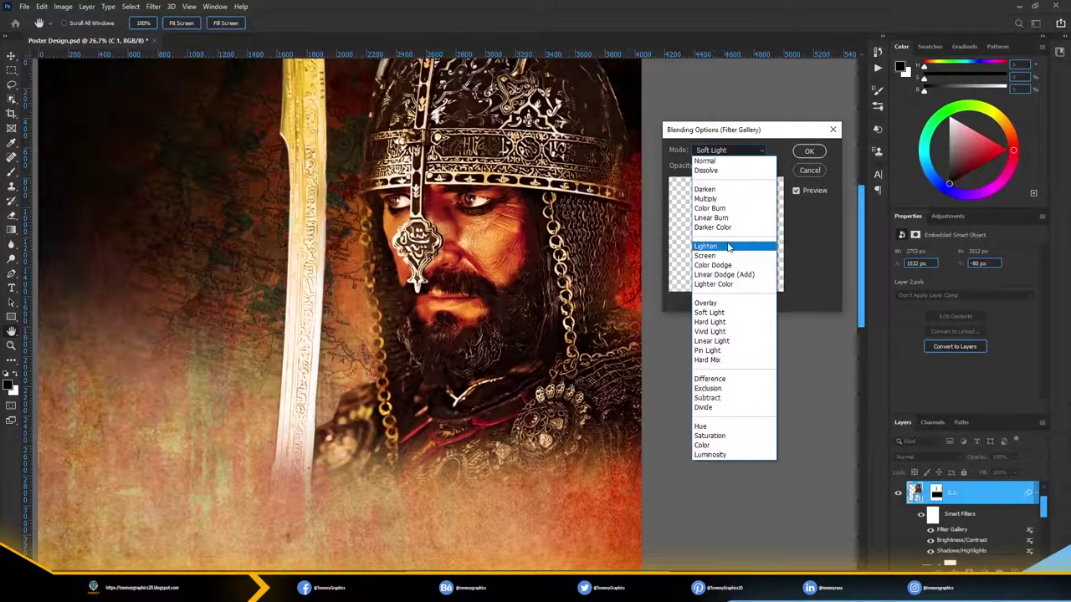
pyautogui.click(705, 302)
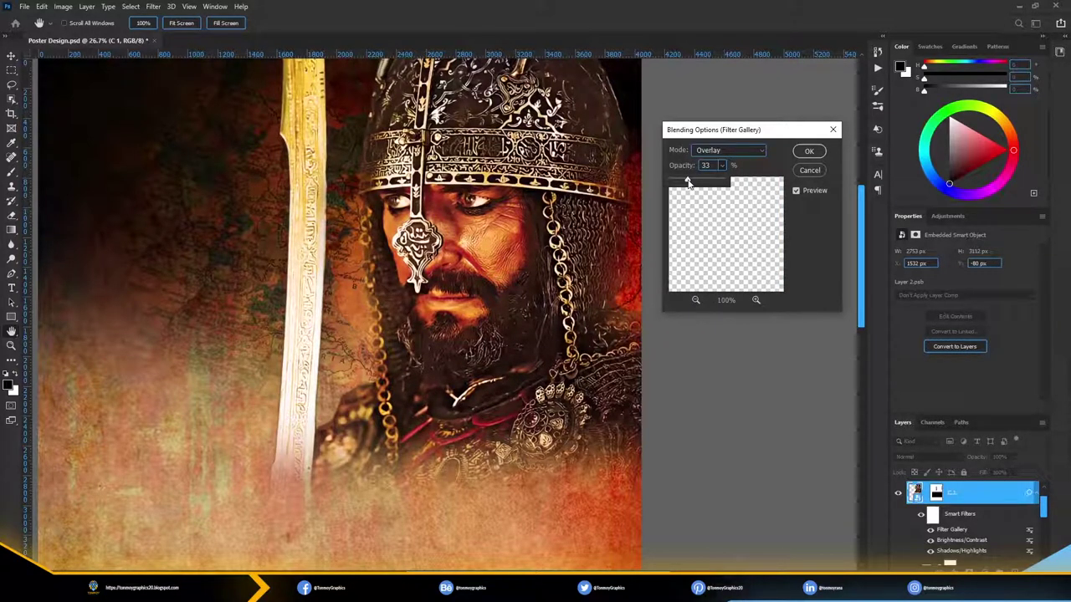
pyautogui.moveTo(688, 182); pyautogui.dragTo(741, 186)
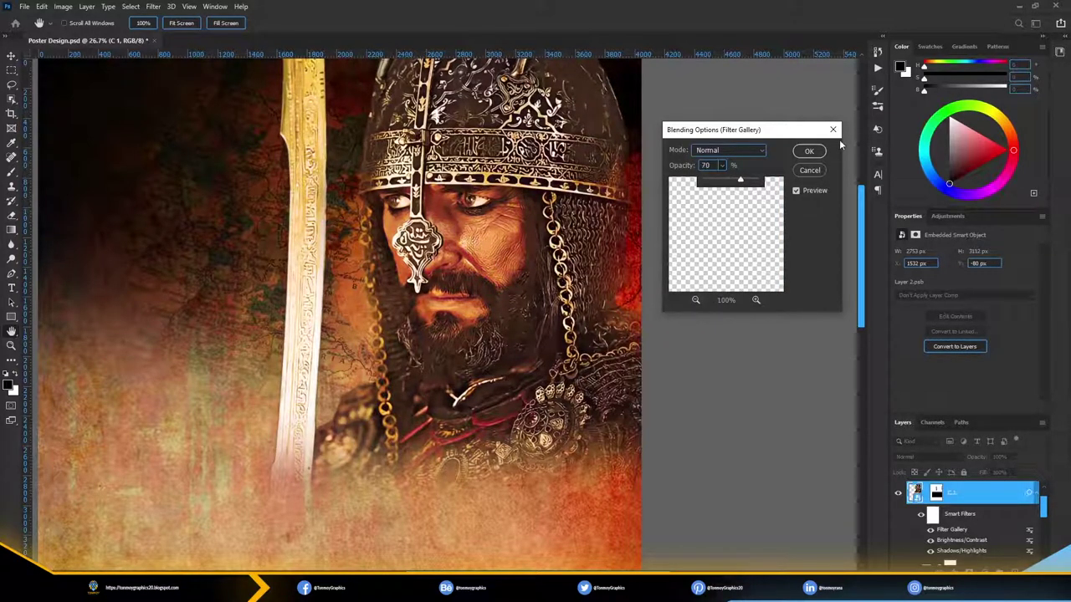
pyautogui.click(809, 150)
pyautogui.click(153, 6)
# - Open Oil Paint past the driver warning, preview it on the king, then cancel
pyautogui.click(323, 254)
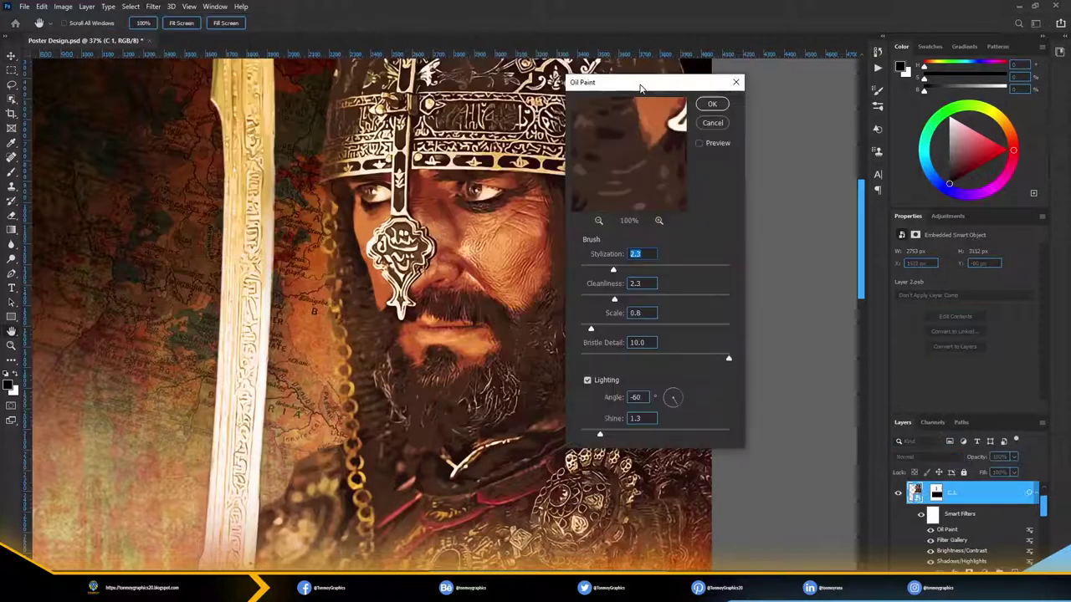
pyautogui.moveTo(640, 88); pyautogui.dragTo(672, 127)
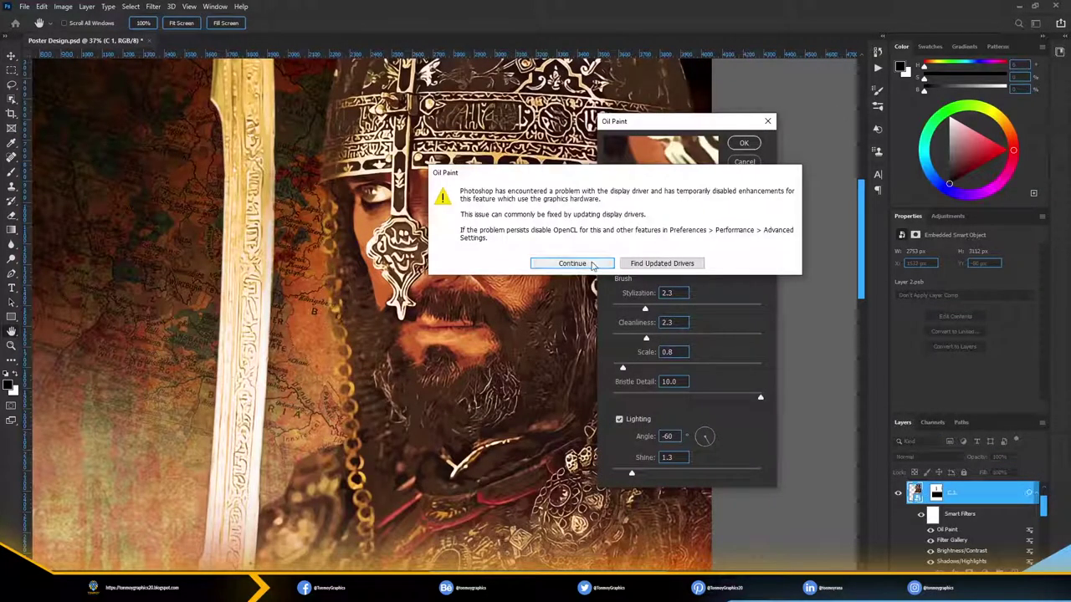
pyautogui.click(572, 264)
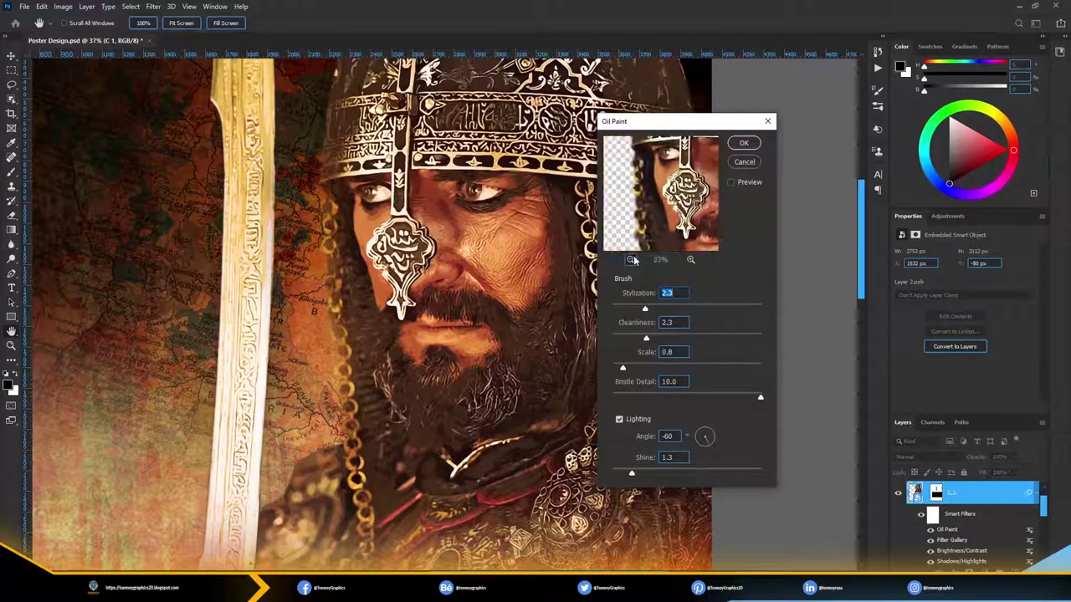
pyautogui.click(631, 260)
pyautogui.scroll(1, 666, 231)
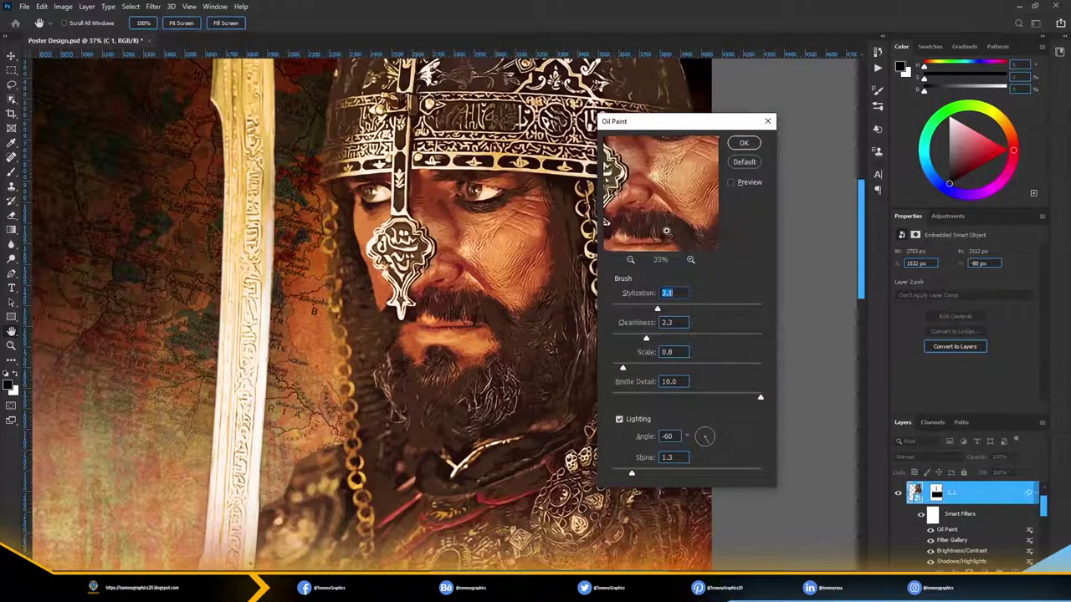
pyautogui.click(730, 183)
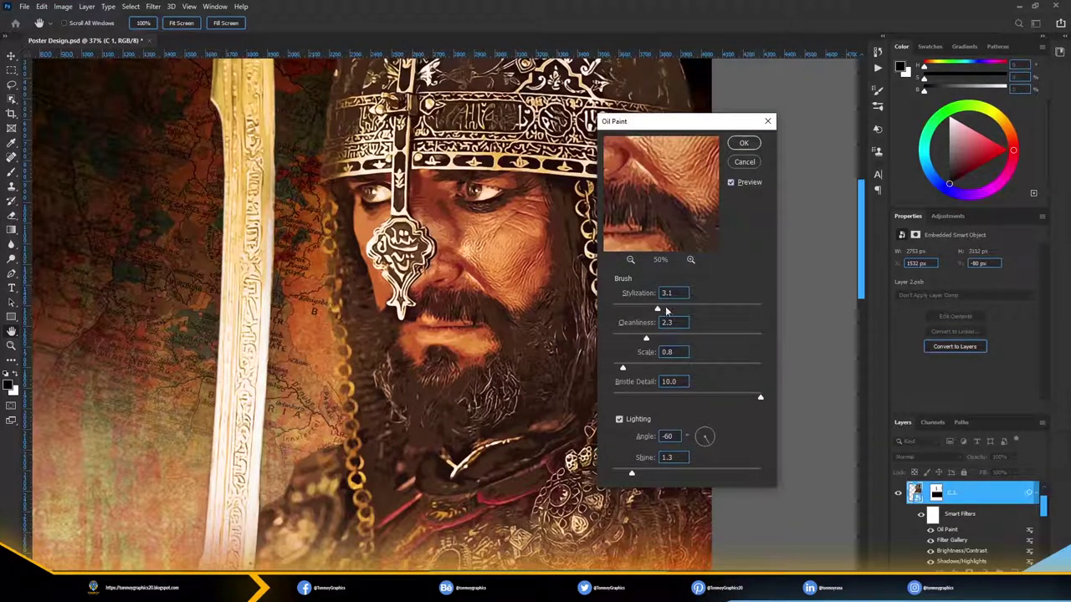
pyautogui.click(742, 162)
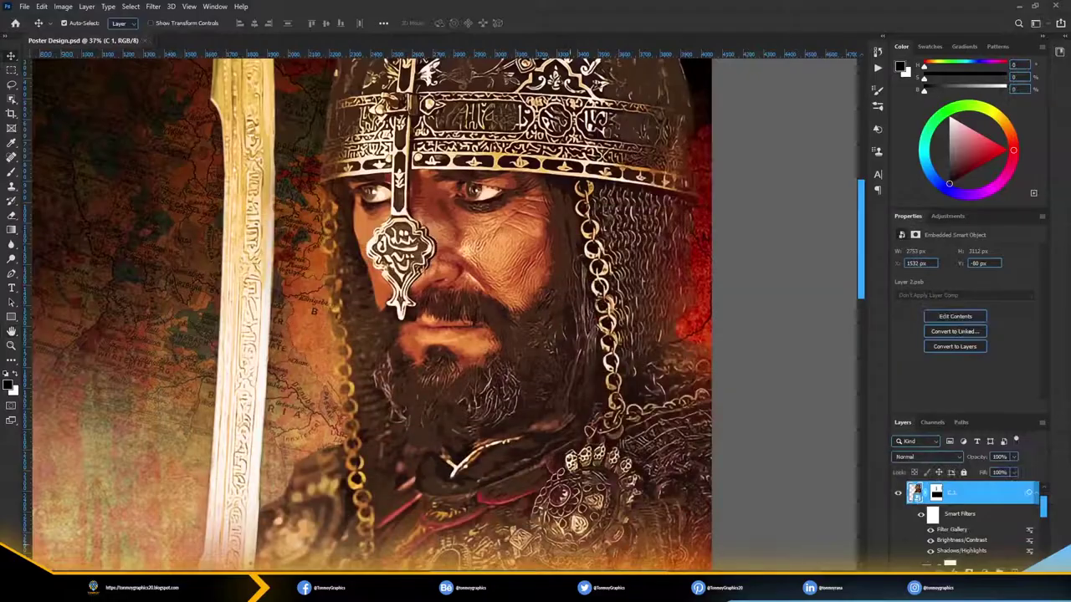
# - Reopen the Oil Paint settings for another preview and cancel without applying
pyautogui.click(153, 7)
pyautogui.click(318, 258)
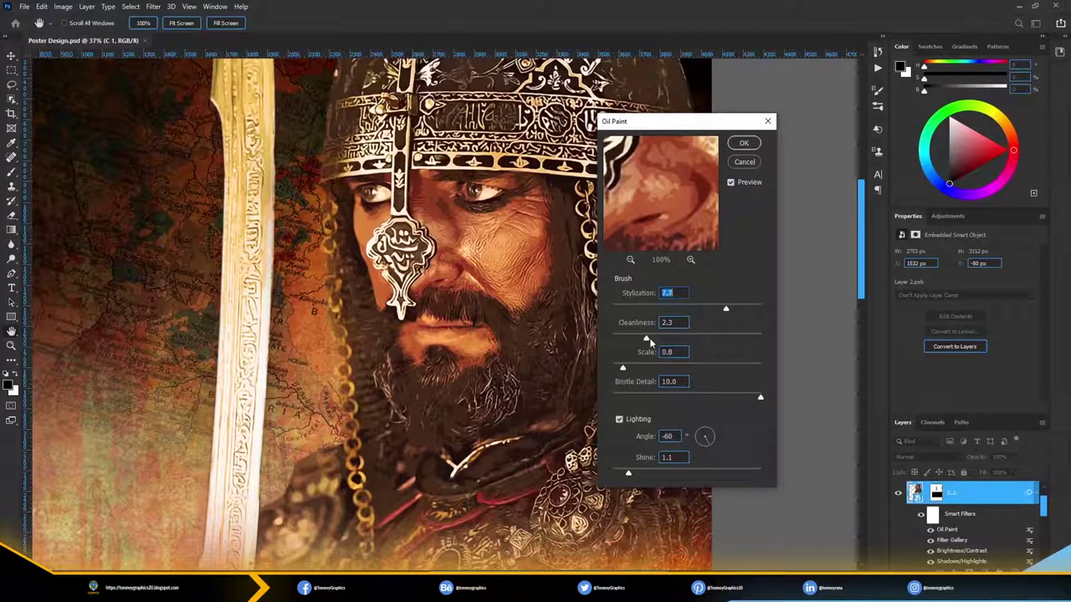
pyautogui.click(742, 162)
pyautogui.click(153, 7)
# - In Topaz Clean 3, compare FlatStyle and Stylize Details, then apply the DeGrunge preset
pyautogui.click(322, 240)
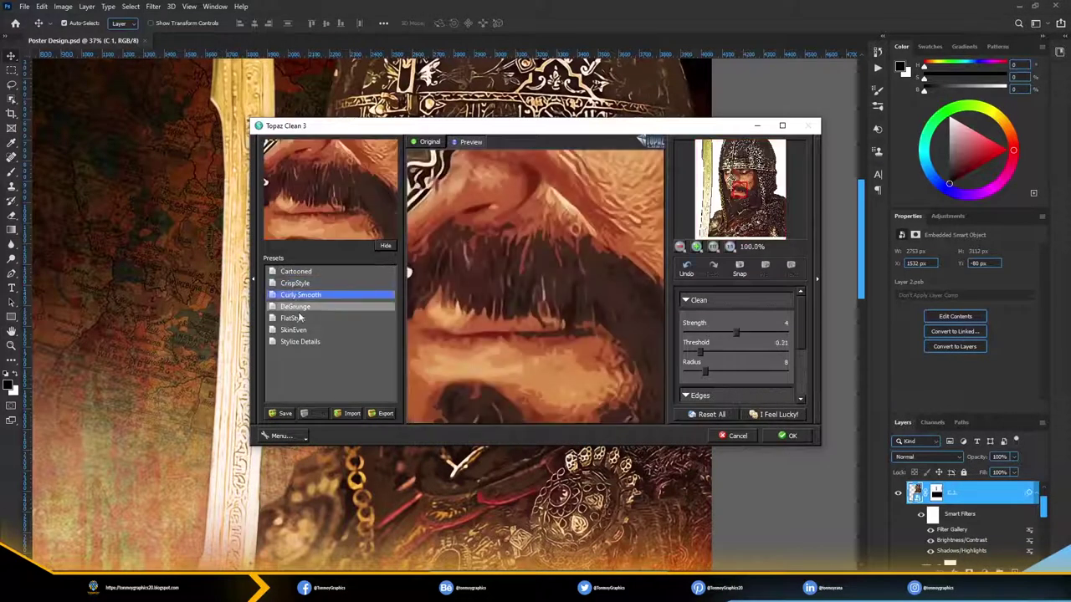
pyautogui.click(299, 318)
pyautogui.click(302, 342)
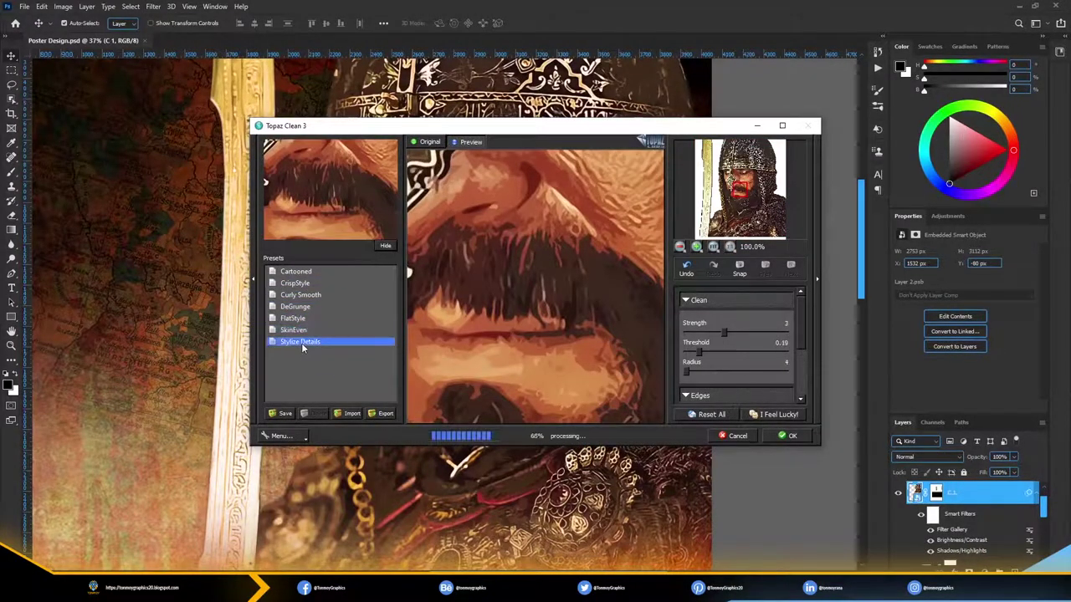
pyautogui.moveTo(500, 320); pyautogui.dragTo(500, 418)
pyautogui.press('Up')
pyautogui.press('Up')
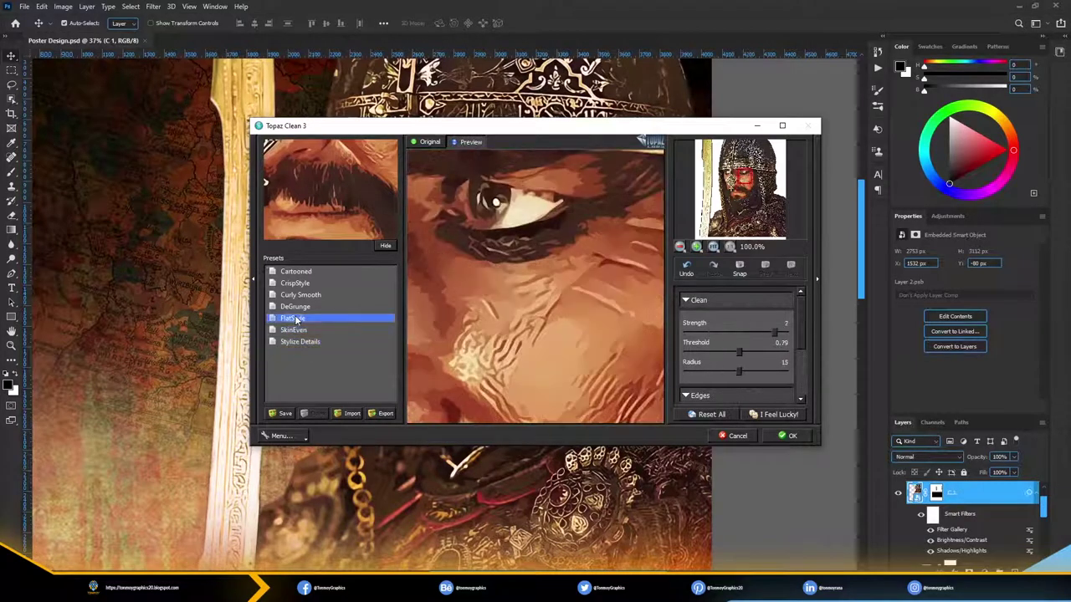
pyautogui.press('Up')
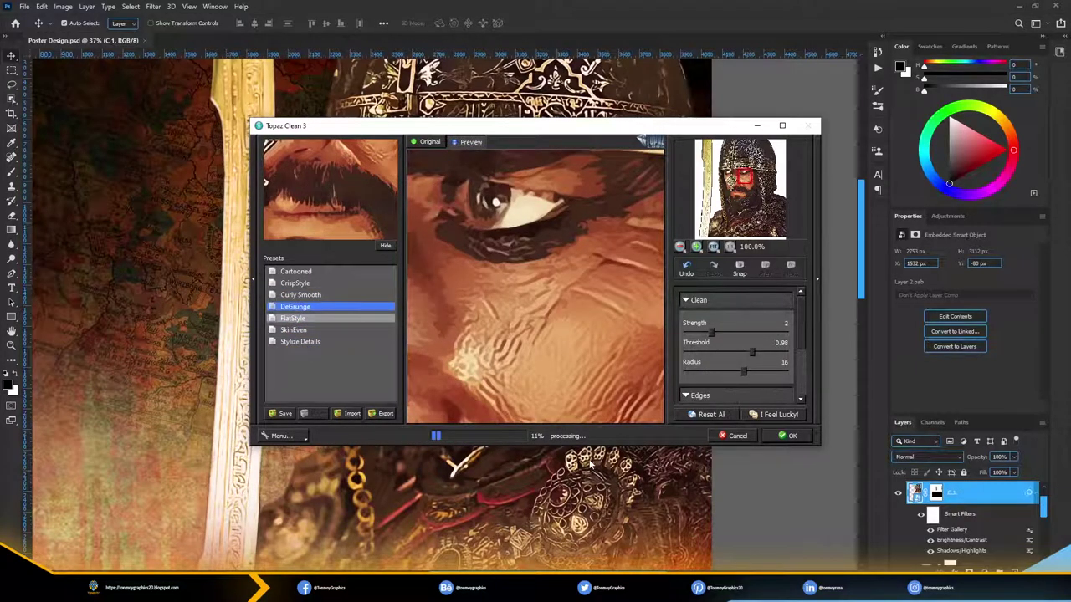
pyautogui.click(790, 436)
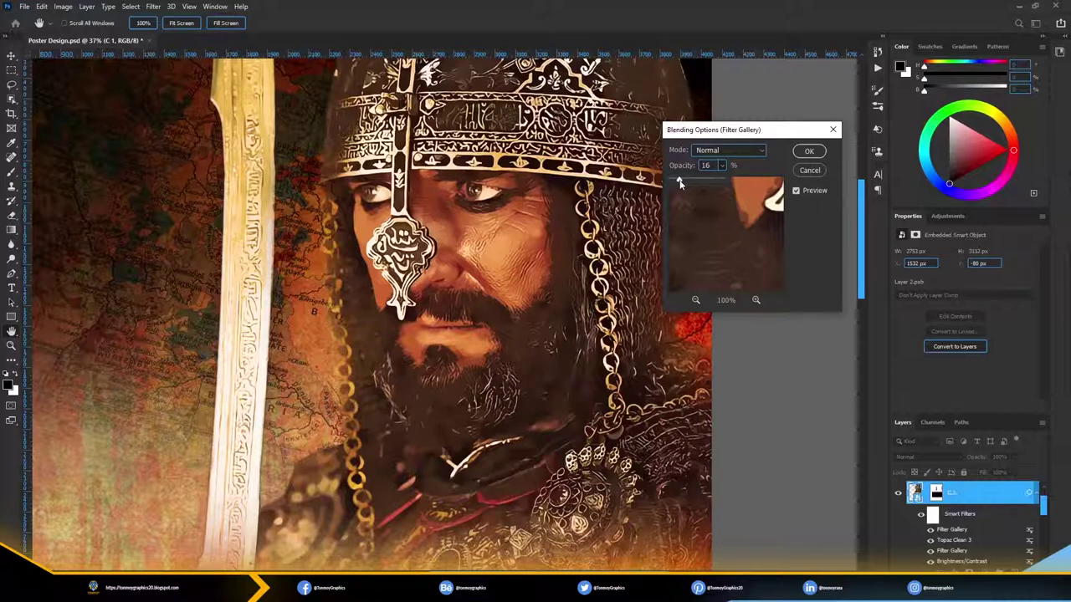
# - Confirm the Filter Gallery blend at 16% and dim the king's brightness to about 20
pyautogui.click(808, 151)
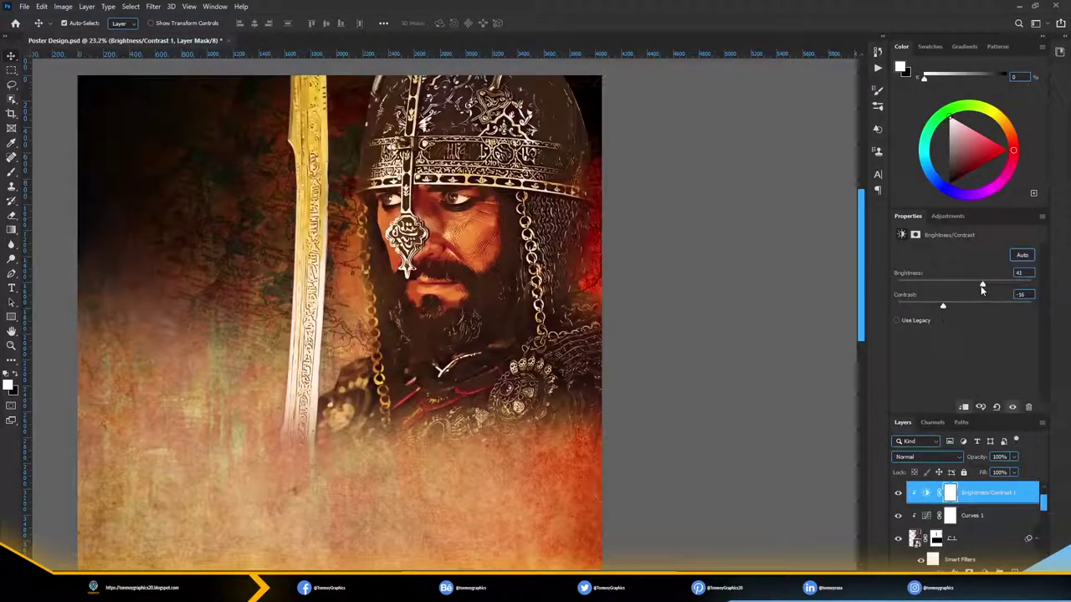
pyautogui.moveTo(982, 288); pyautogui.dragTo(973, 286)
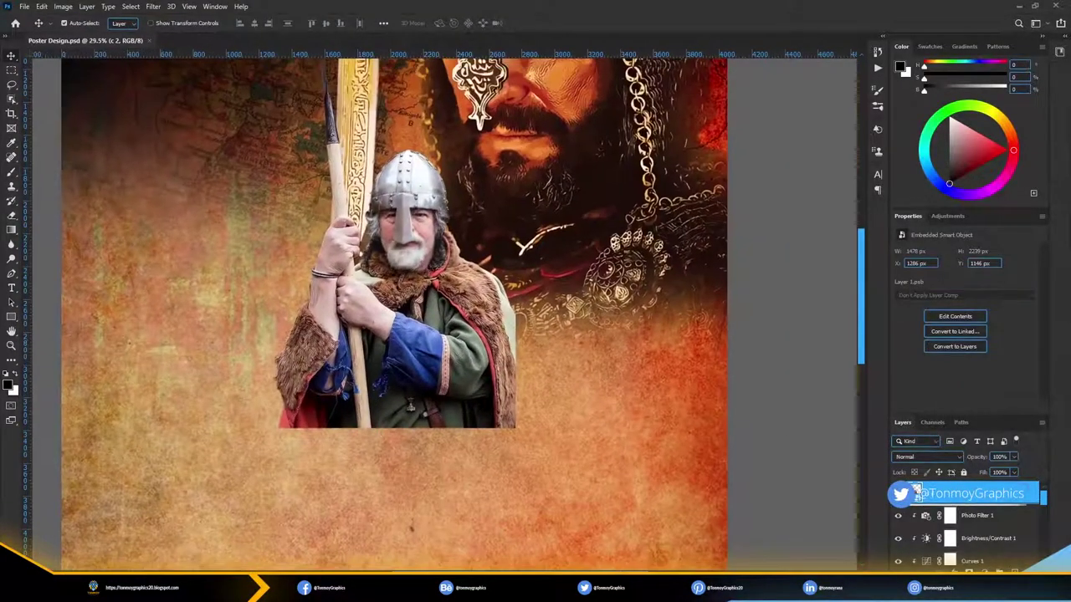
# - Mask the Viking layer, gradient-fade his bottom edge, and reposition him
pyautogui.click(969, 572)
pyautogui.press('g')
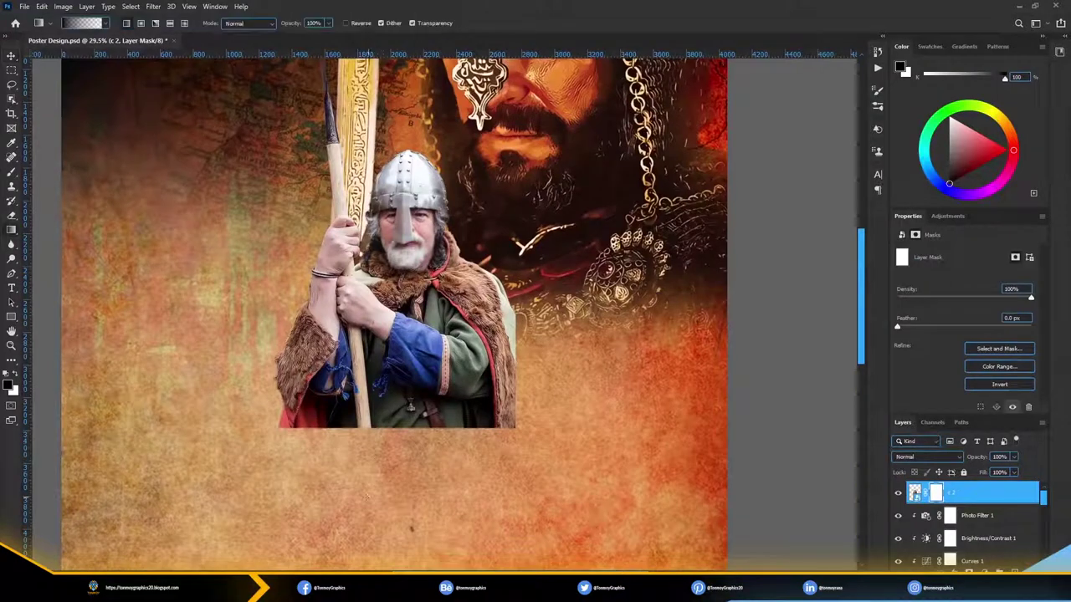
pyautogui.moveTo(410, 429); pyautogui.dragTo(410, 368)
pyautogui.scroll(-2, 411, 368)
pyautogui.press('v')
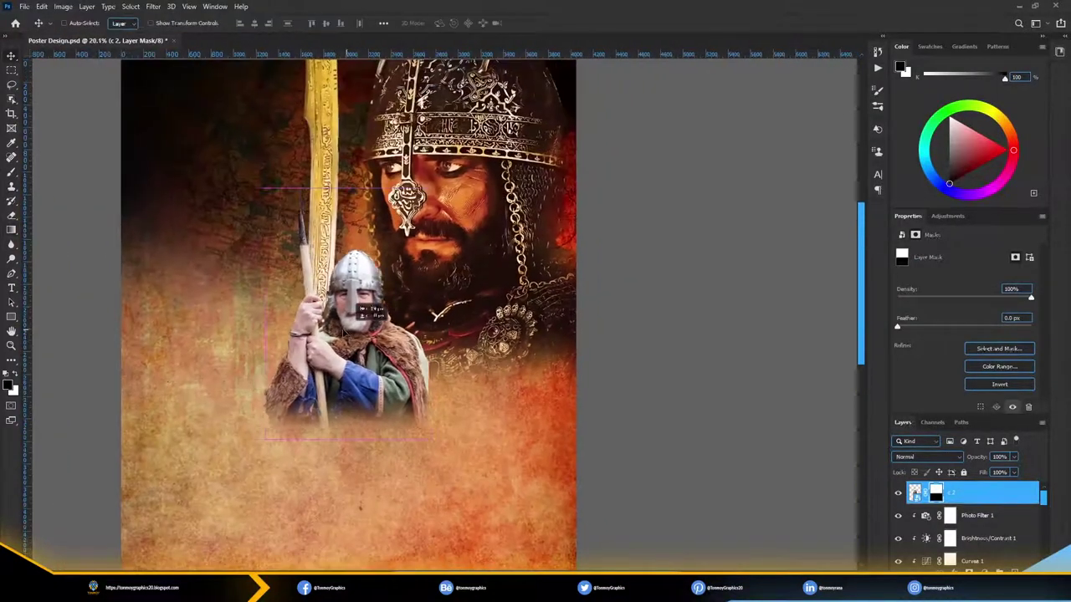
pyautogui.moveTo(360, 318); pyautogui.dragTo(368, 311)
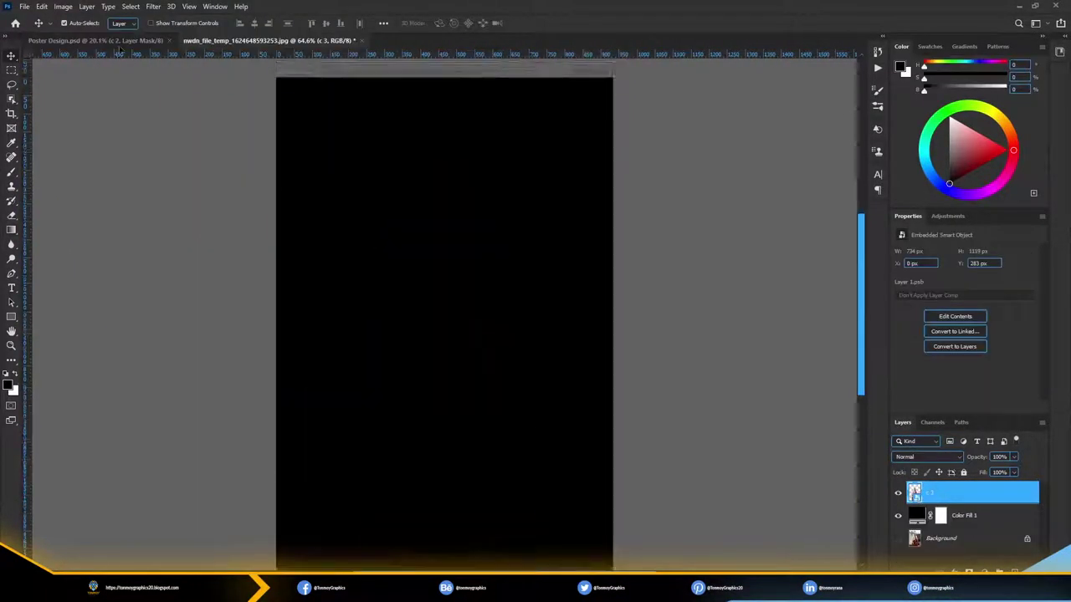
# - Enlarge the veiled woman image and arrange her and the Viking side by side
pyautogui.hotkey('ctrl', 't')
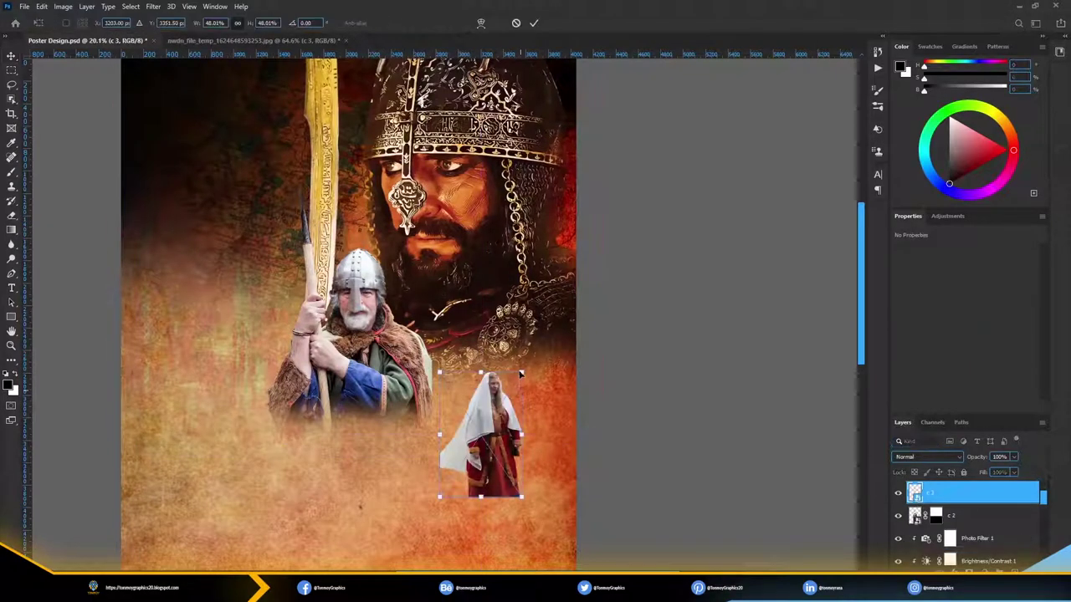
pyautogui.moveTo(521, 371)
pyautogui.mouseDown()
pyautogui.moveTo(614, 297)
pyautogui.moveTo(598, 245)
pyautogui.moveTo(505, 387)
pyautogui.moveTo(504, 376)
pyautogui.mouseUp()
pyautogui.press('Return')
pyautogui.moveTo(359, 344); pyautogui.dragTo(333, 368)
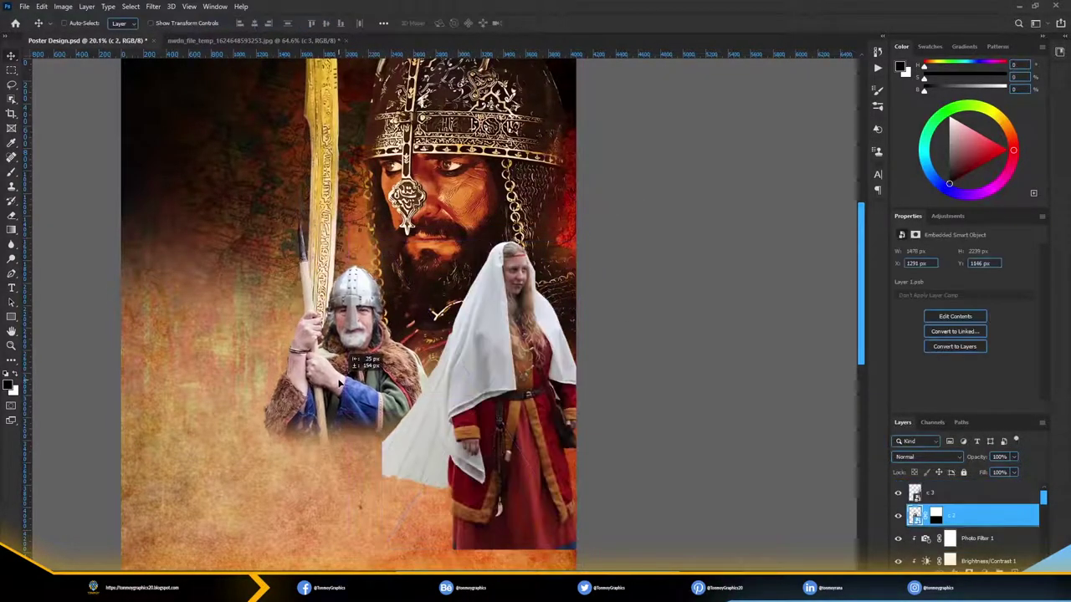
pyautogui.moveTo(525, 387); pyautogui.dragTo(513, 399)
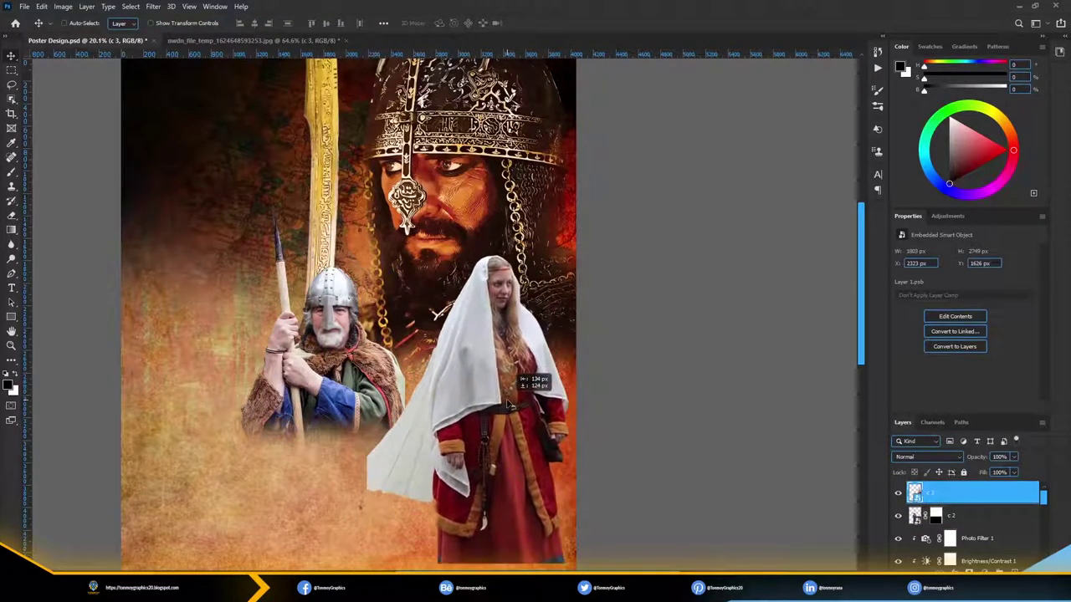
pyautogui.moveTo(372, 349)
pyautogui.mouseDown()
pyautogui.moveTo(387, 362)
pyautogui.moveTo(374, 371)
pyautogui.mouseUp()
# - Mask the woman's layer and gradient-fade her lower body into the background
pyautogui.scroll(-3, 373, 371)
pyautogui.scroll(3, 334, 376)
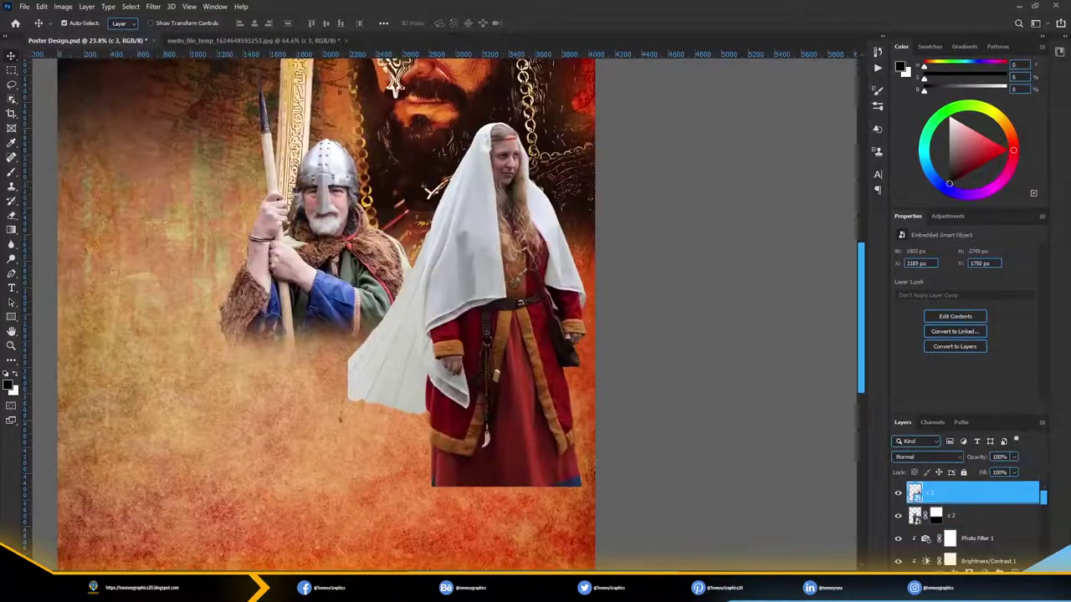
pyautogui.click(987, 494)
pyautogui.press('g')
pyautogui.moveTo(468, 402); pyautogui.dragTo(468, 318)
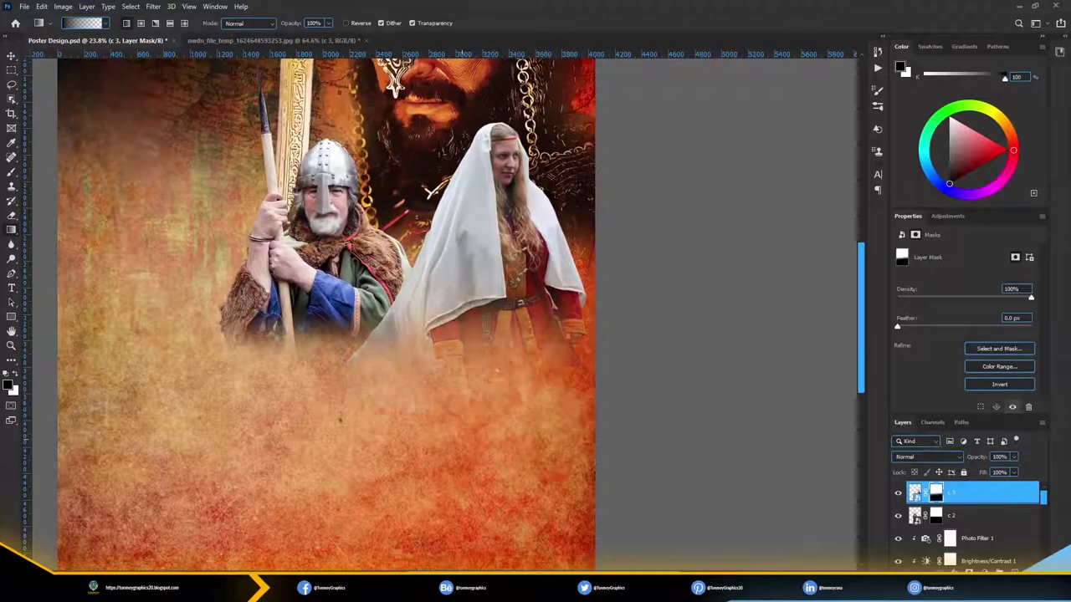
# - Paint white on the woman's mask to restore her lower body and cloak
pyautogui.scroll(-3, 351, 335)
pyautogui.press('v')
pyautogui.keyDown('ctrl'); pyautogui.click(334, 276); pyautogui.keyUp('ctrl')
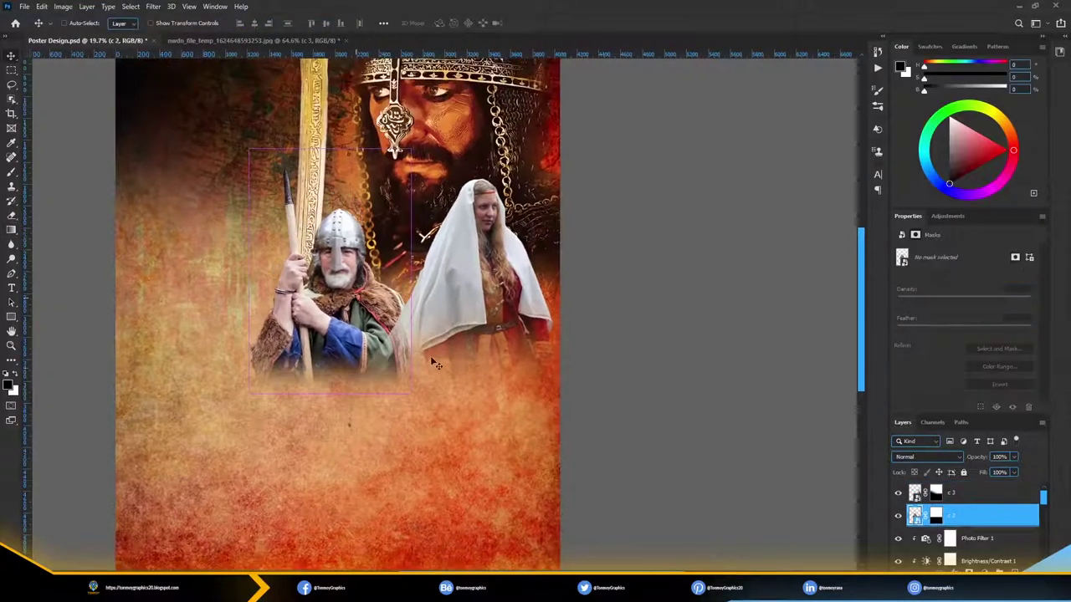
pyautogui.click(934, 515)
pyautogui.press('b')
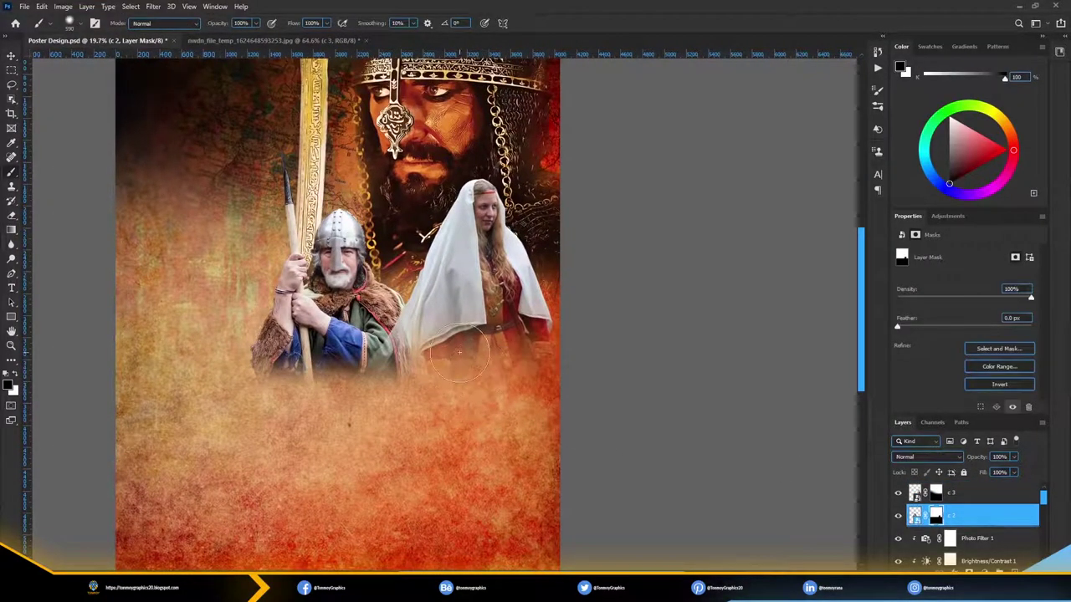
pyautogui.click(952, 493)
pyautogui.press('x')
pyautogui.moveTo(435, 318); pyautogui.dragTo(527, 365)
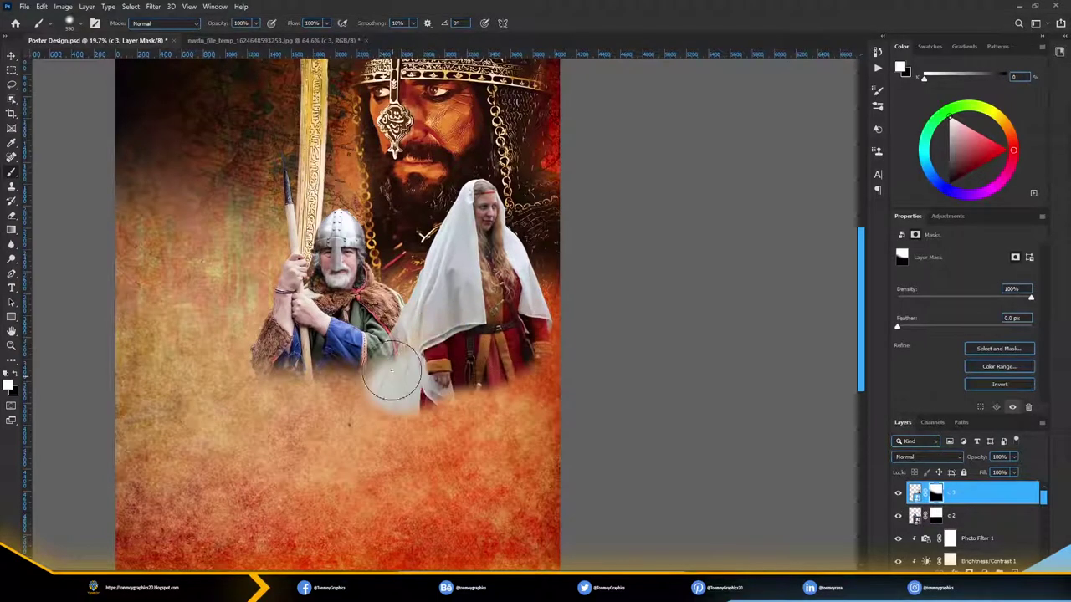
# - Reapply a black gradient on the woman's mask to fade her lower body again
pyautogui.press('g')
pyautogui.press('x')
pyautogui.scroll(2, 495, 415)
pyautogui.moveTo(434, 502); pyautogui.dragTo(434, 410)
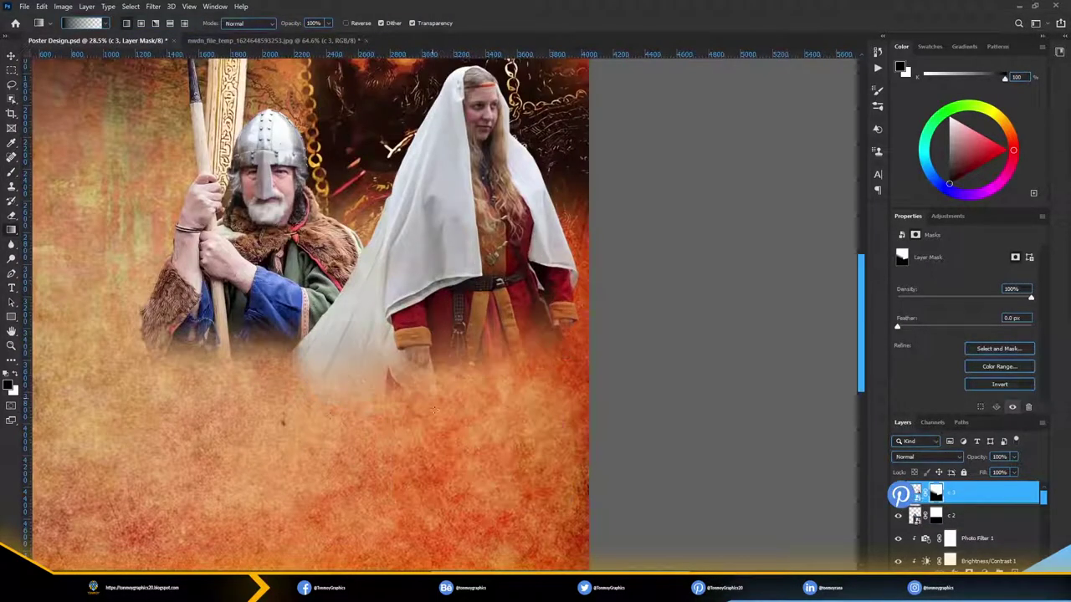
# - Save the poster and place the charging horsemen image
pyautogui.press('v')
pyautogui.hotkey('ctrl', '0')
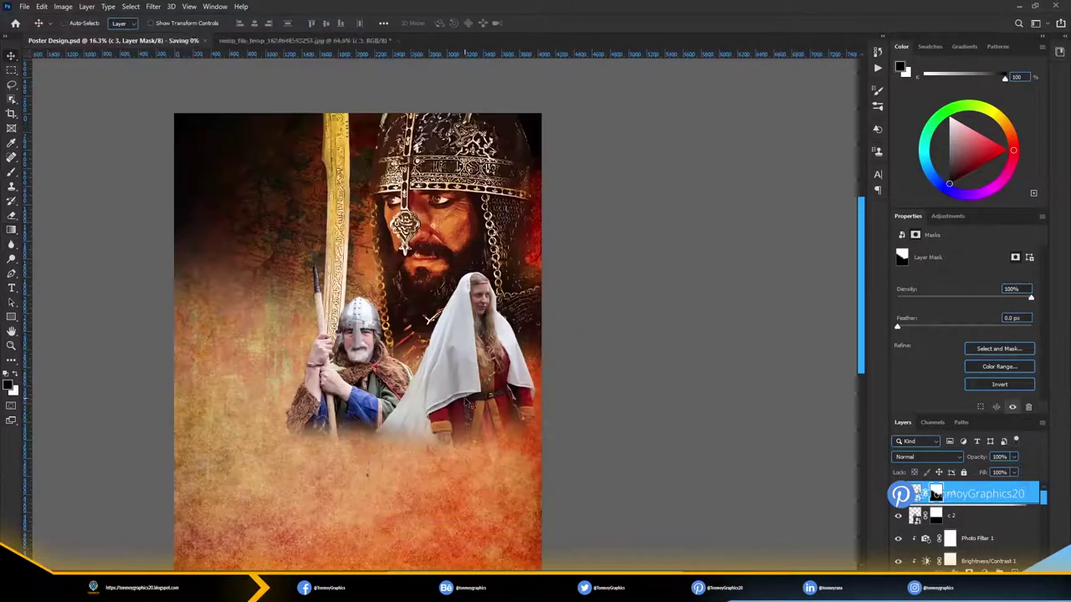
pyautogui.hotkey('ctrl', 's')
pyautogui.press('Return')
# - Group the two figure layers into Group 1 and move the horsemen layer beneath it
pyautogui.click(970, 511)
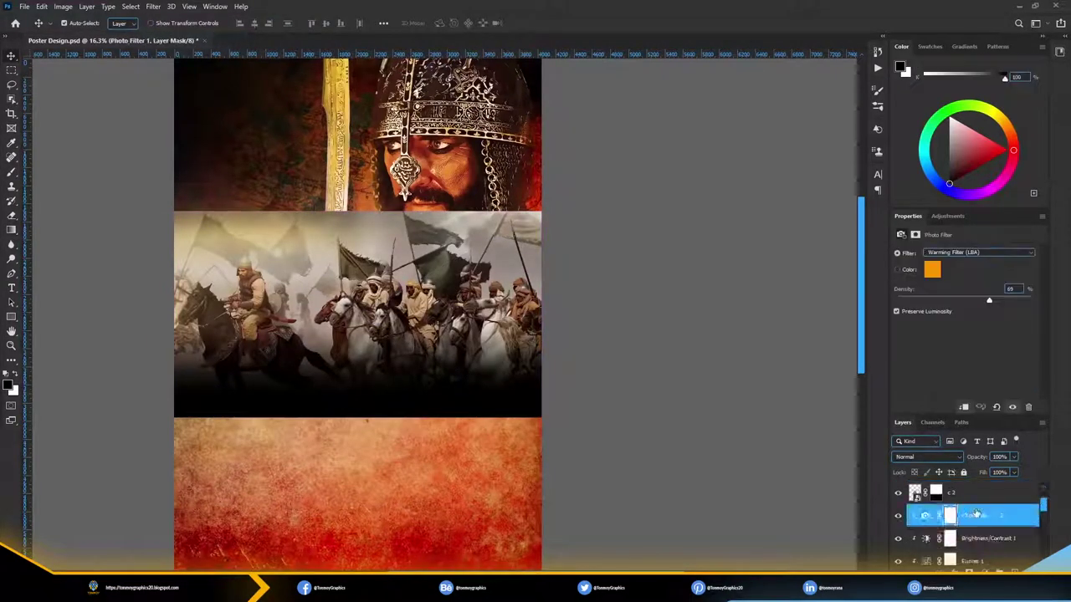
pyautogui.keyDown('shift'); pyautogui.click(970, 492); pyautogui.keyUp('shift')
pyautogui.hotkey('ctrl', 'g')
pyautogui.click(914, 489)
pyautogui.moveTo(970, 508); pyautogui.dragTo(971, 498)
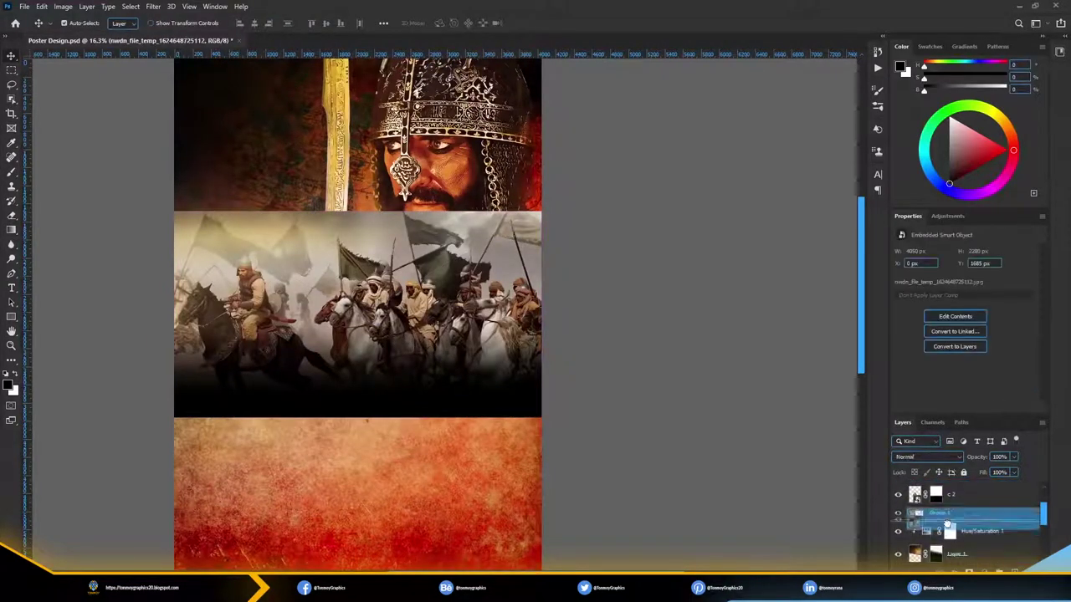
# - Shrink the horsemen image into the upper-left area and blend it in Overlay
pyautogui.hotkey('ctrl', 't')
pyautogui.moveTo(540, 416)
pyautogui.mouseDown()
pyautogui.moveTo(407, 310)
pyautogui.moveTo(360, 297)
pyautogui.mouseUp()
pyautogui.press('Return')
pyautogui.click(928, 457)
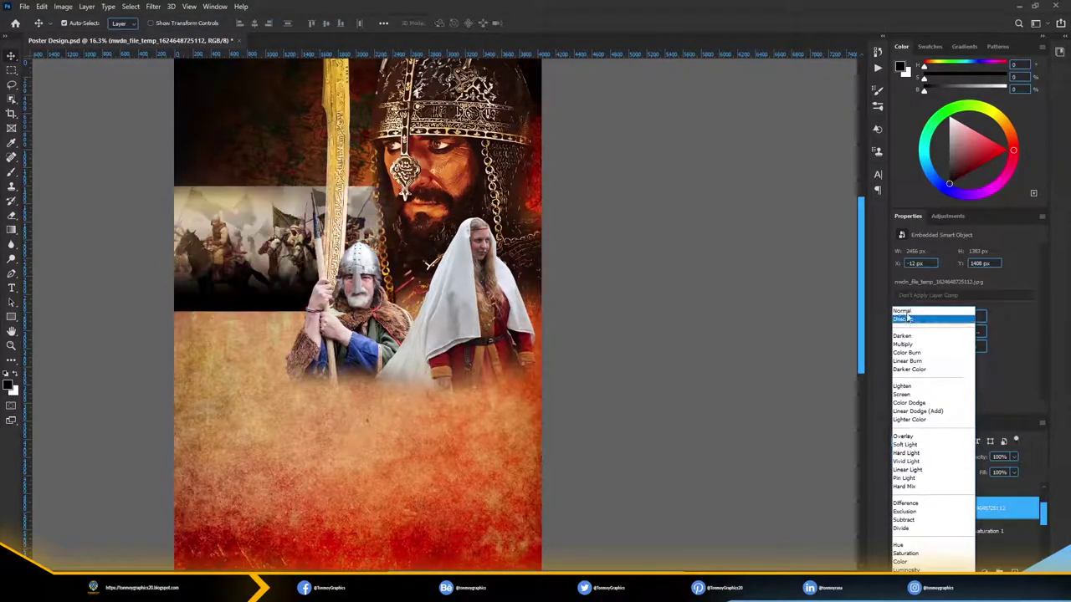
pyautogui.click(916, 454)
pyautogui.scroll(2, 916, 453)
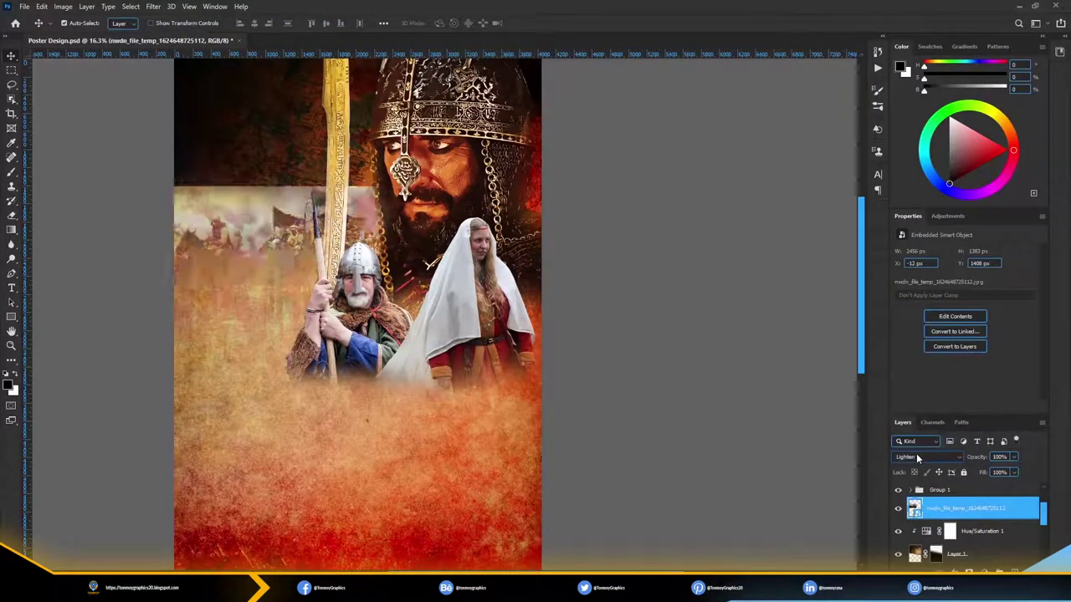
pyautogui.scroll(-4, 918, 459)
# - Compare other blend modes, move the horsemen lower, and set them to Normal
pyautogui.scroll(-4, 917, 458)
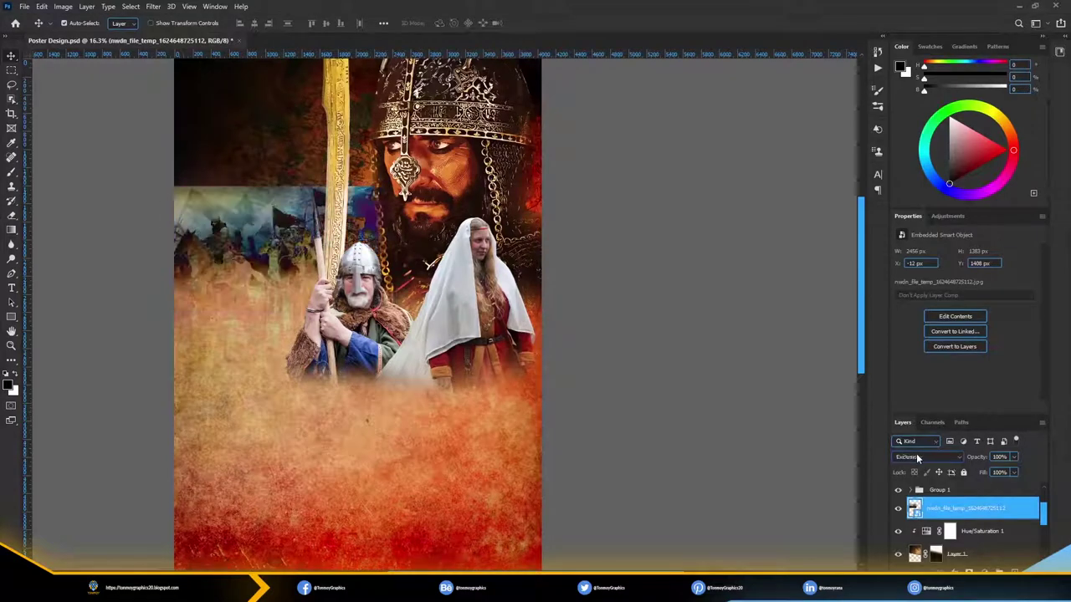
pyautogui.scroll(-3, 918, 459)
pyautogui.scroll(-3, 917, 459)
pyautogui.click(918, 458)
pyautogui.click(910, 437)
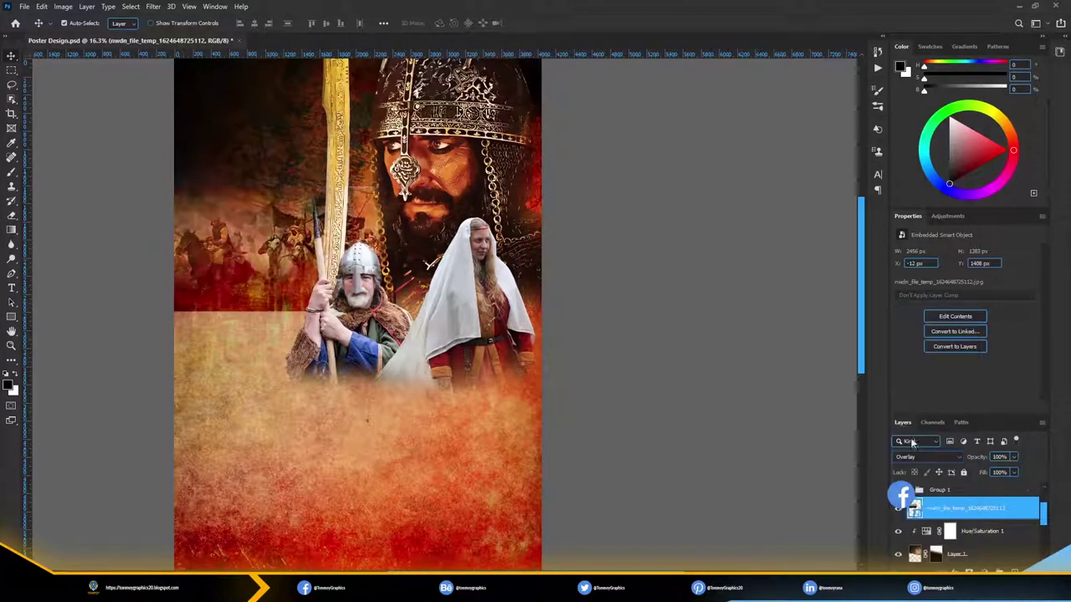
pyautogui.scroll(3, 262, 299)
pyautogui.moveTo(276, 251); pyautogui.dragTo(276, 292)
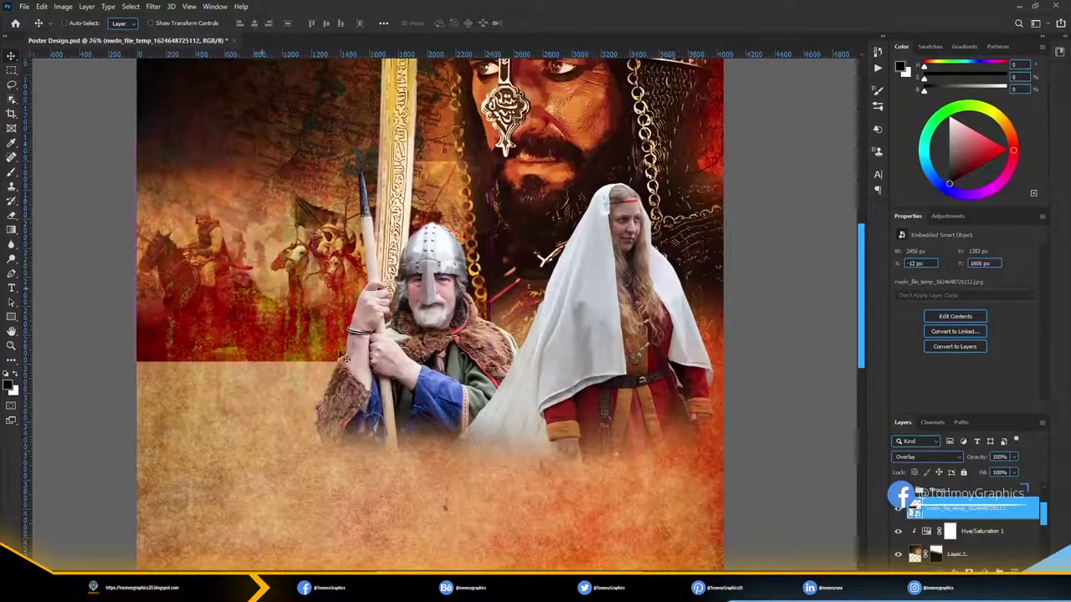
pyautogui.click(917, 456)
# - Use Blend If in Blending Options to merge the horsemen into the textured background
pyautogui.doubleClick(970, 508)
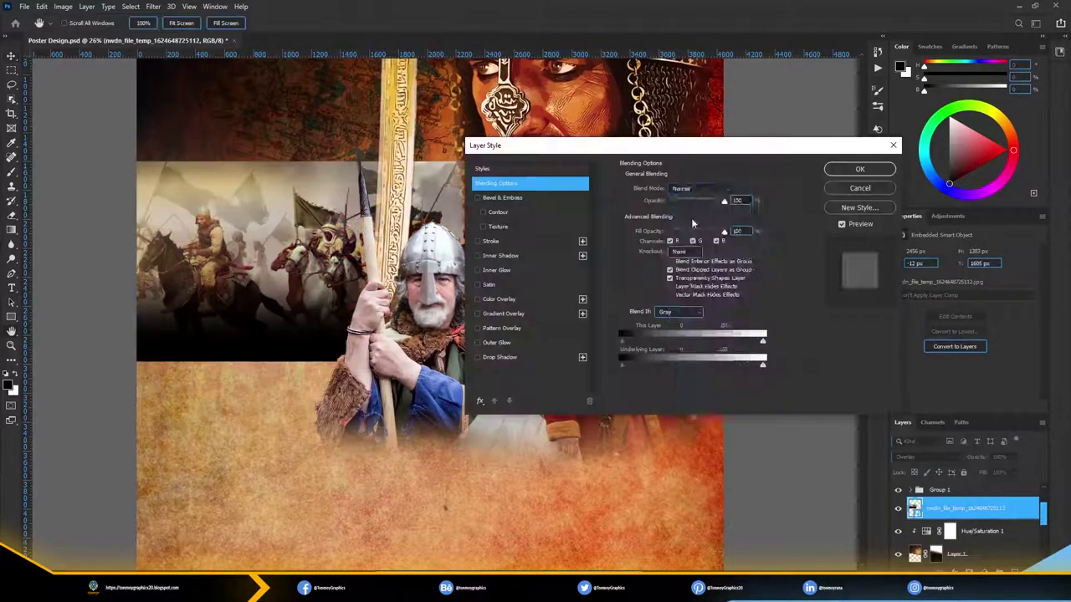
pyautogui.press('Return')
pyautogui.doubleClick(1028, 520)
pyautogui.moveTo(762, 362)
pyautogui.mouseDown()
pyautogui.moveTo(699, 366)
pyautogui.moveTo(762, 364)
pyautogui.moveTo(700, 340)
pyautogui.moveTo(631, 343)
pyautogui.mouseUp()
pyautogui.press('Return')
# - Set the horsemen layer back to Overlay and rename it #5
pyautogui.click(917, 457)
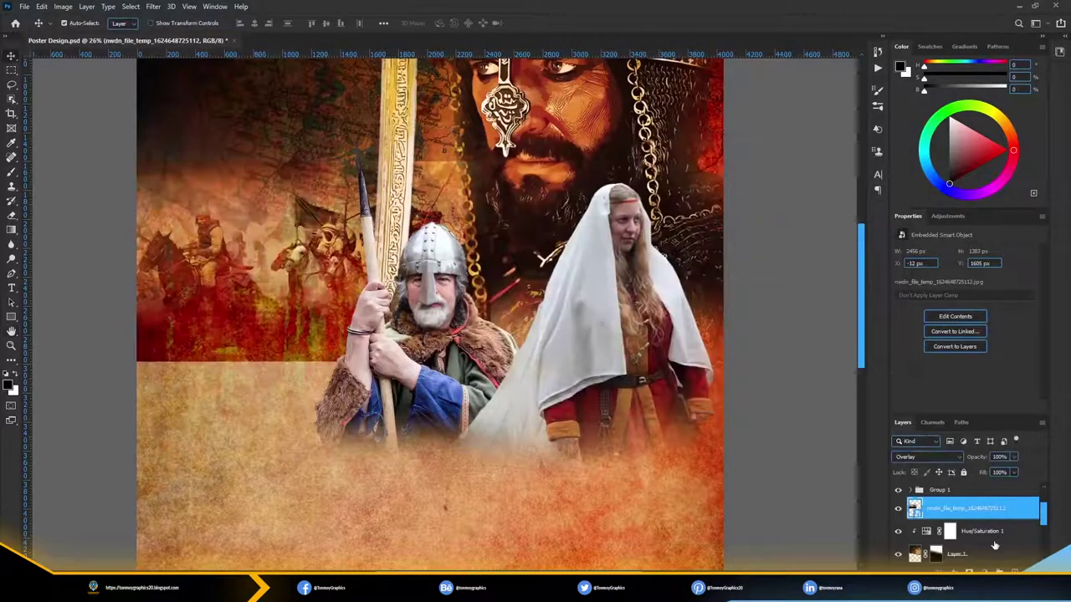
pyautogui.write('#5')
pyautogui.press('Return')
pyautogui.scroll(1, 975, 532)
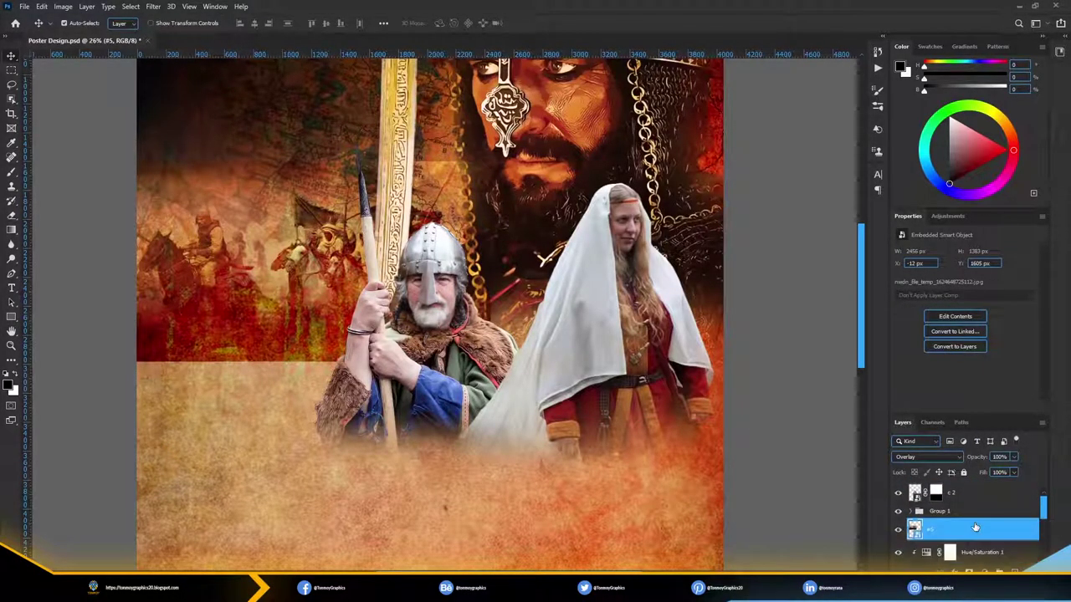
# - Gradient-mask the bottom edge of layer #5 and raise its brightness
pyautogui.click(951, 571)
pyautogui.press('g')
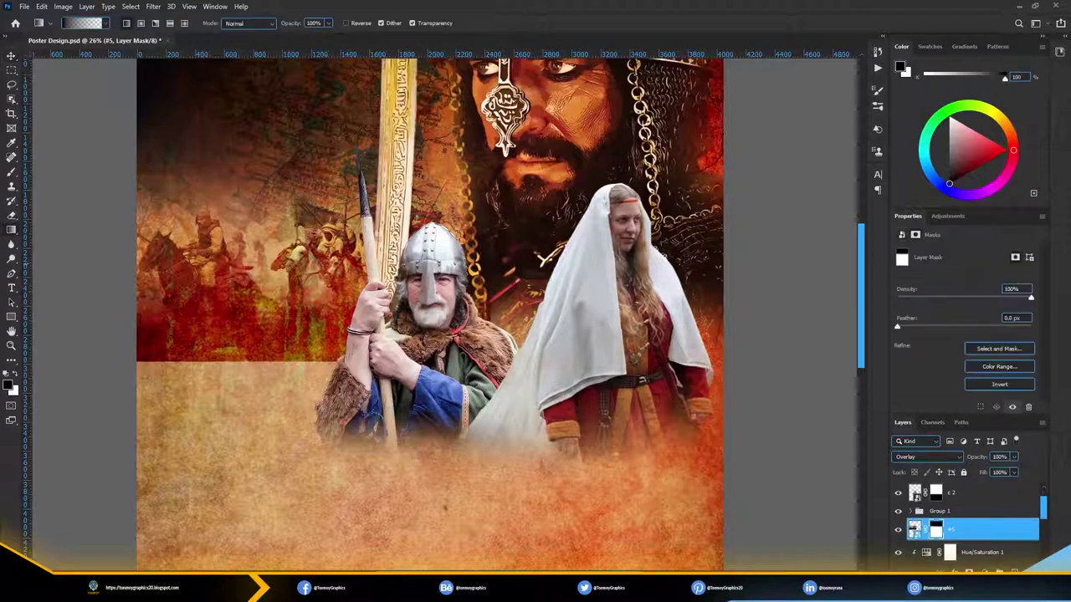
pyautogui.moveTo(317, 293); pyautogui.dragTo(318, 349)
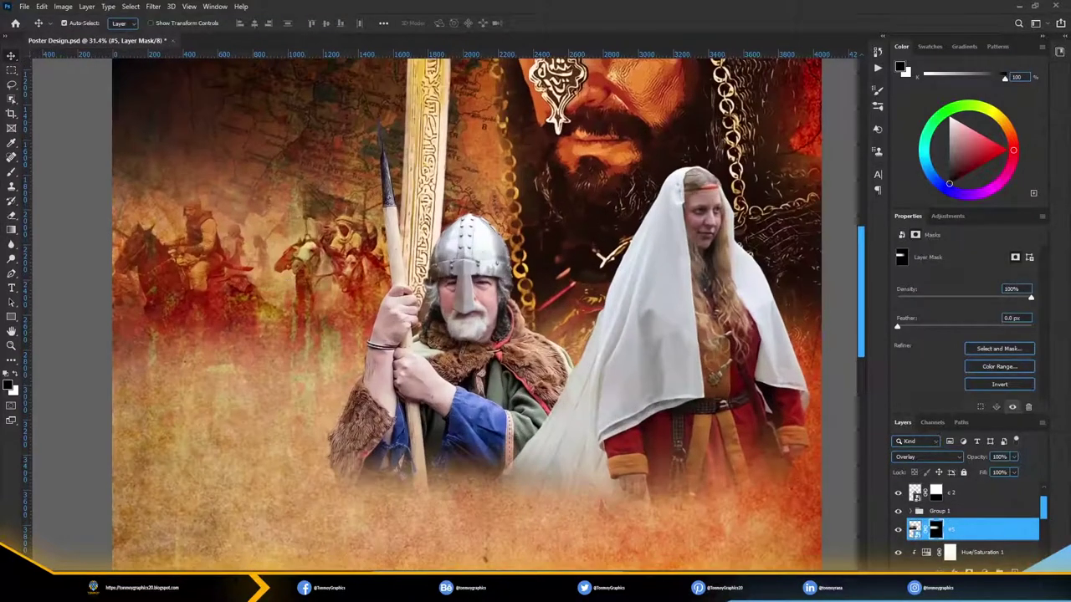
pyautogui.moveTo(963, 284); pyautogui.dragTo(984, 285)
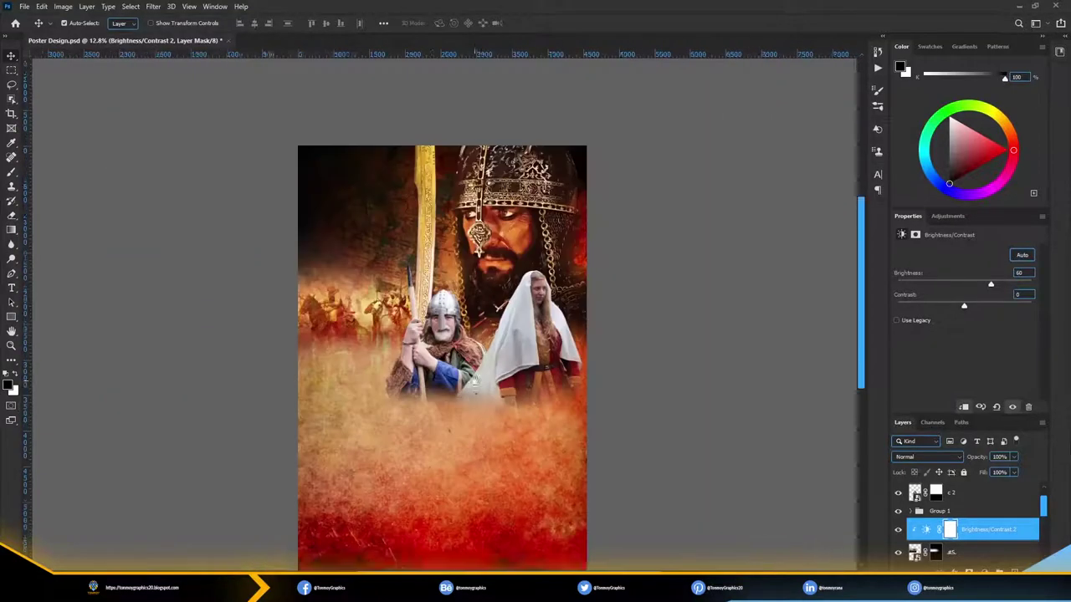
pyautogui.scroll(1, 439, 374)
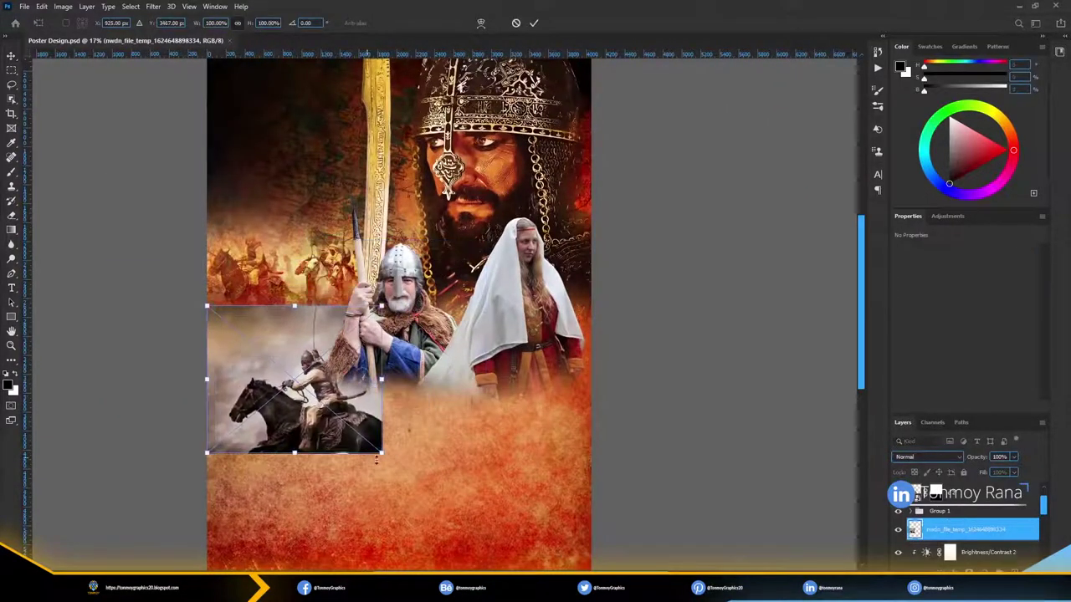
# - Scale, tilt and place the lone horseman lower-left, blending it in Overlay
pyautogui.moveTo(393, 460); pyautogui.dragTo(408, 409)
pyautogui.moveTo(347, 364); pyautogui.dragTo(335, 360)
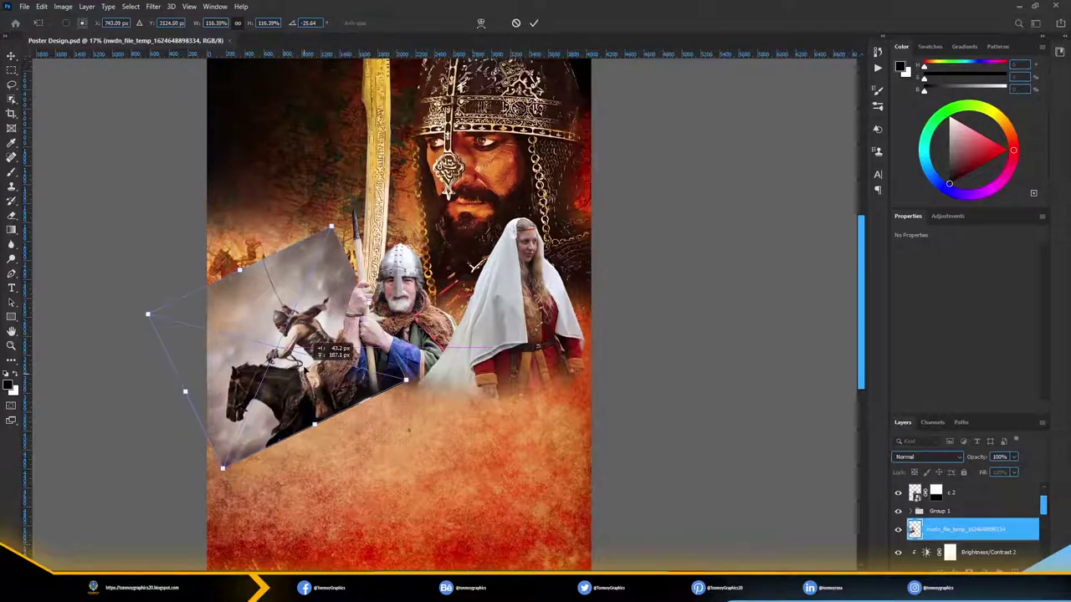
pyautogui.press('Return')
pyautogui.click(927, 457)
pyautogui.click(910, 444)
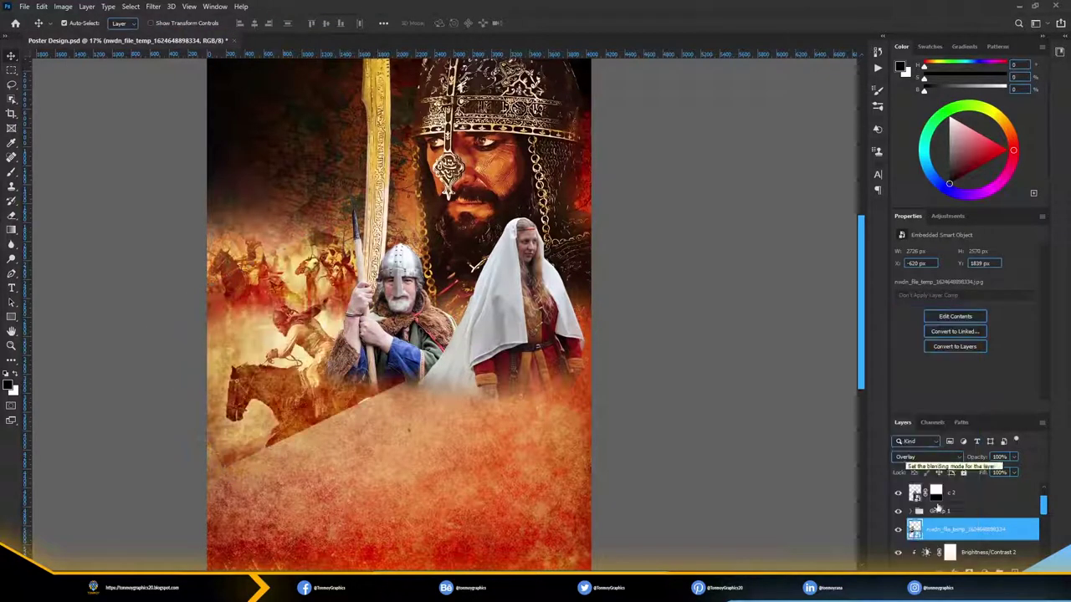
# - Inspect the layer context menus and toggle the old man layer's visibility
pyautogui.rightClick(957, 493)
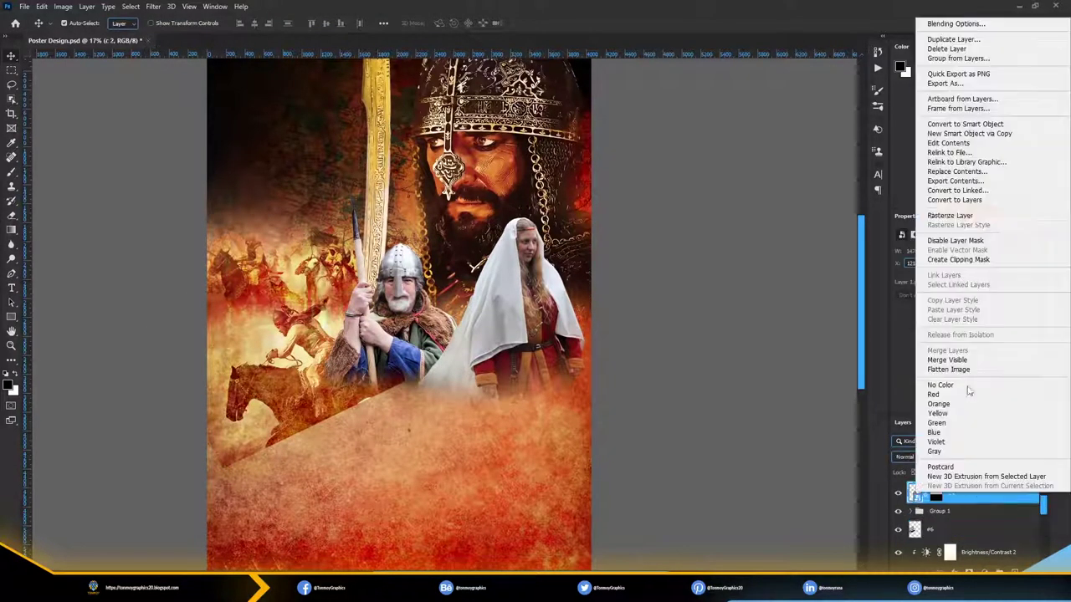
pyautogui.press('Escape')
pyautogui.click(898, 494)
pyautogui.scroll(-1, 970, 518)
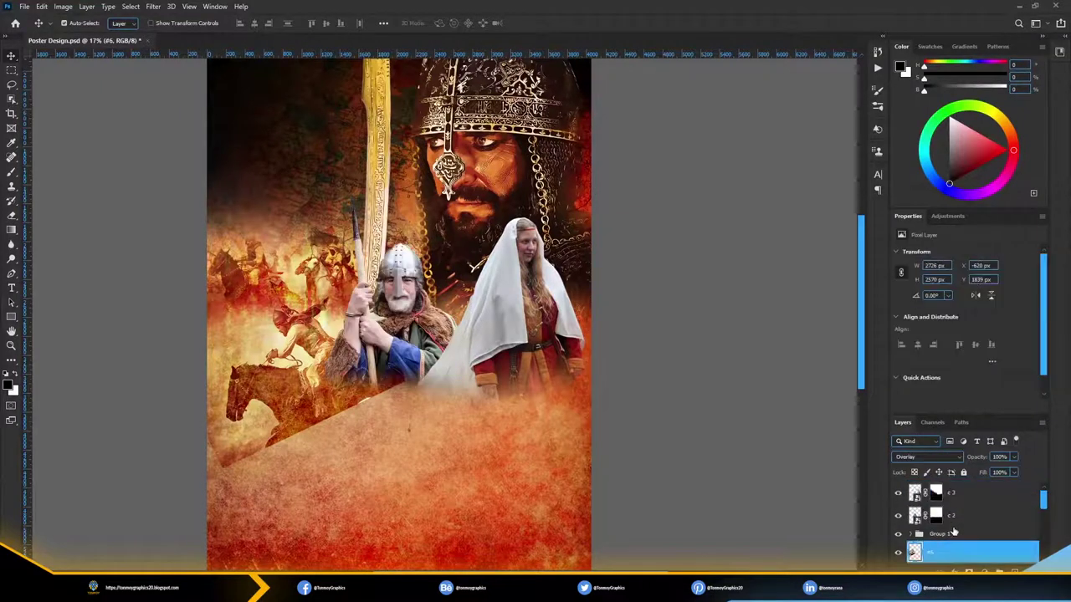
pyautogui.rightClick(979, 529)
pyautogui.press('Escape')
pyautogui.scroll(1, 982, 514)
# - Gradient-mask the horseman's edge and shift the image slightly left
pyautogui.click(935, 506)
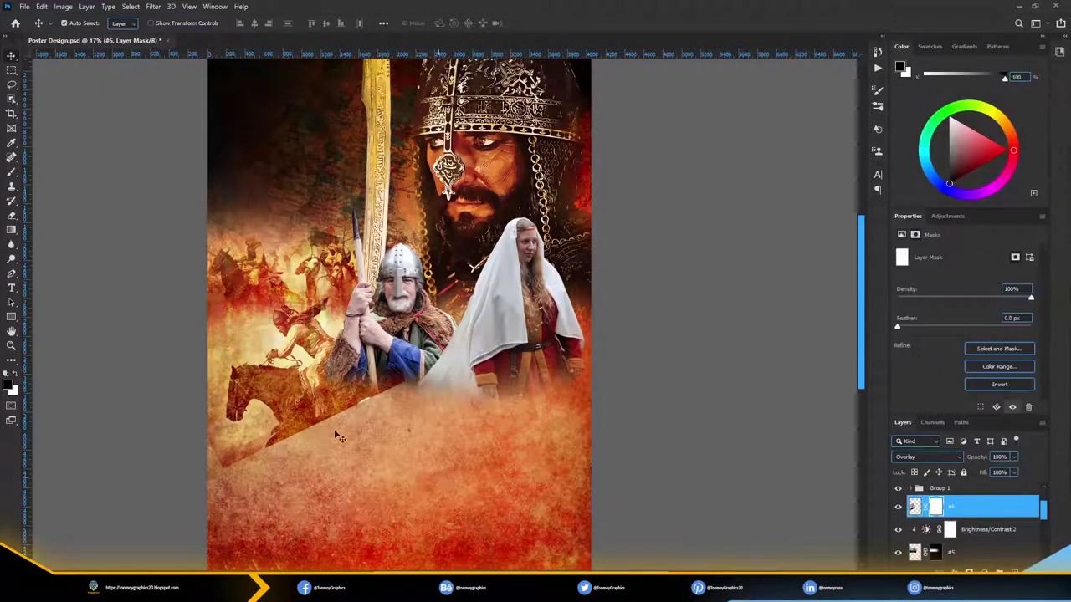
pyautogui.press('g')
pyautogui.keyDown('alt'); pyautogui.scroll(1, 335, 430); pyautogui.keyUp('alt')
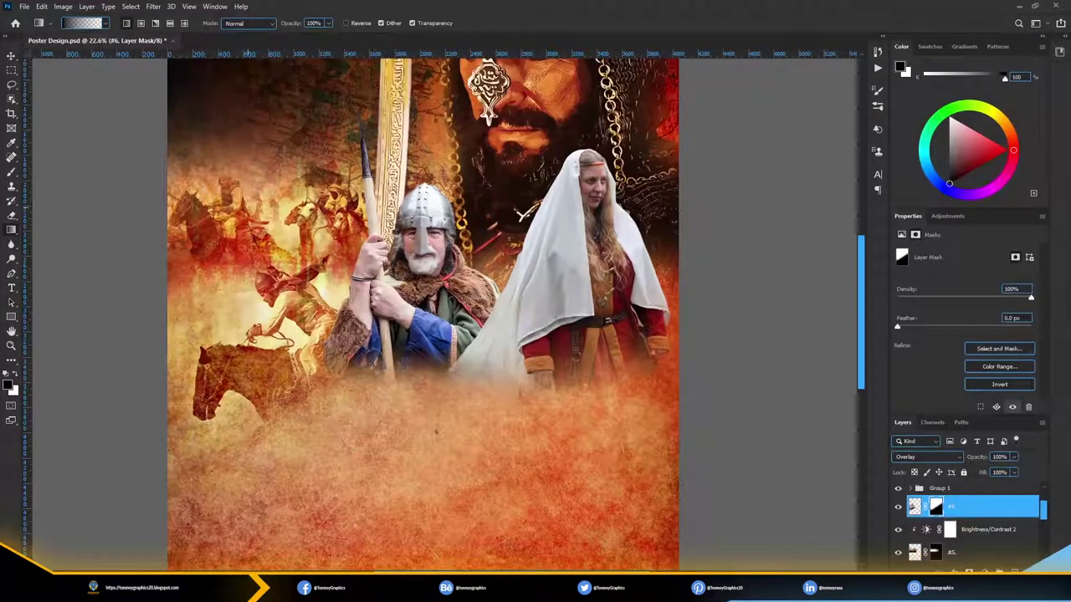
pyautogui.moveTo(266, 157); pyautogui.dragTo(273, 179)
pyautogui.press('v')
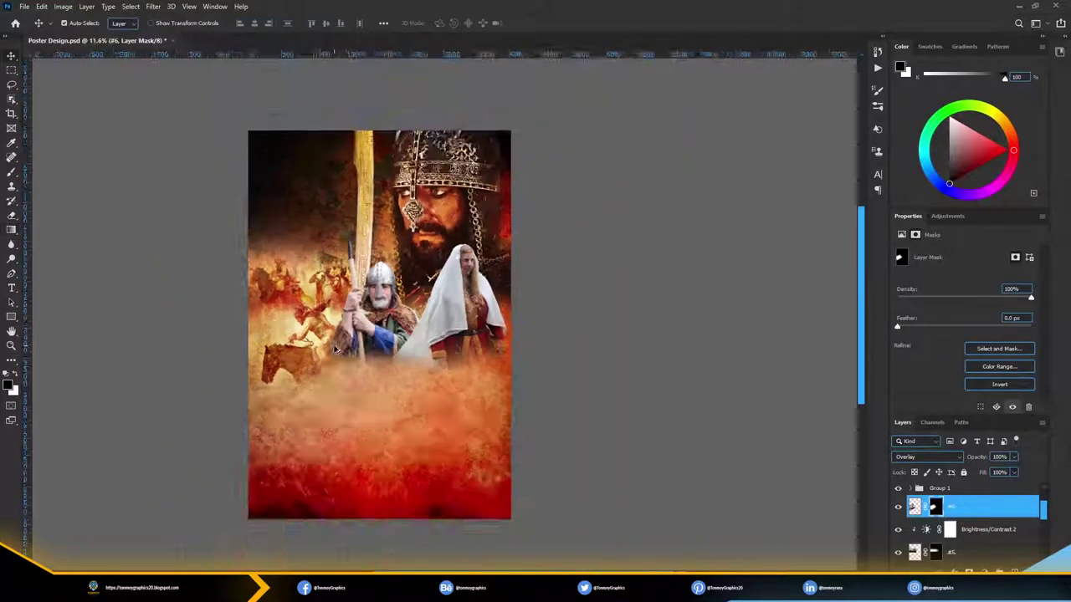
pyautogui.hotkey('ctrl', '0')
pyautogui.moveTo(312, 350); pyautogui.dragTo(326, 351)
# - Reposition the left-side warriors layer and add a Brightness/Contrast adjustment layer
pyautogui.keyDown('alt'); pyautogui.scroll(-1, 326, 348); pyautogui.keyUp('alt')
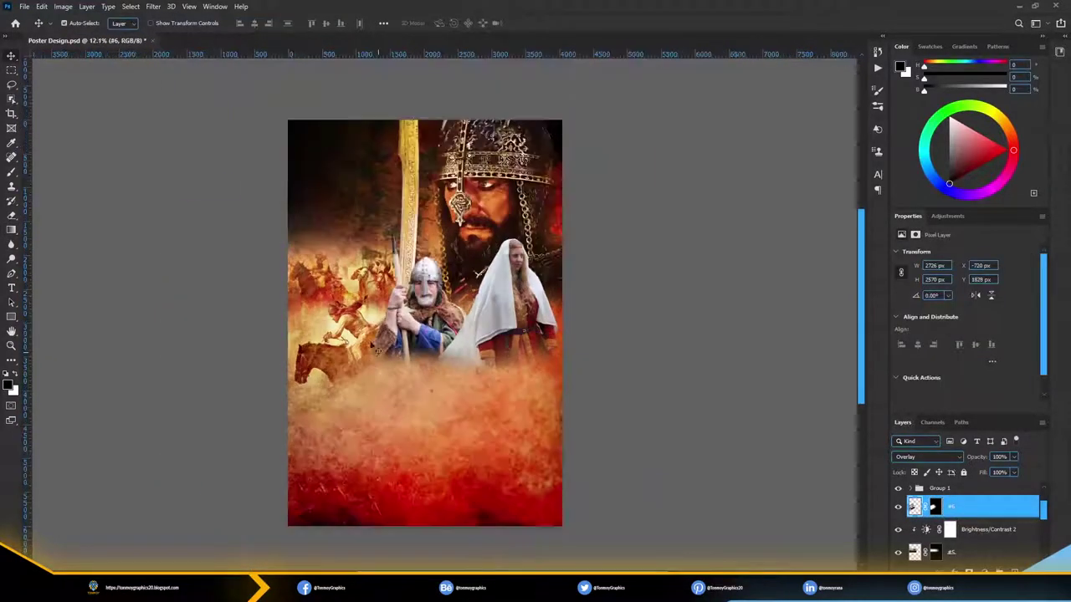
pyautogui.click(918, 552)
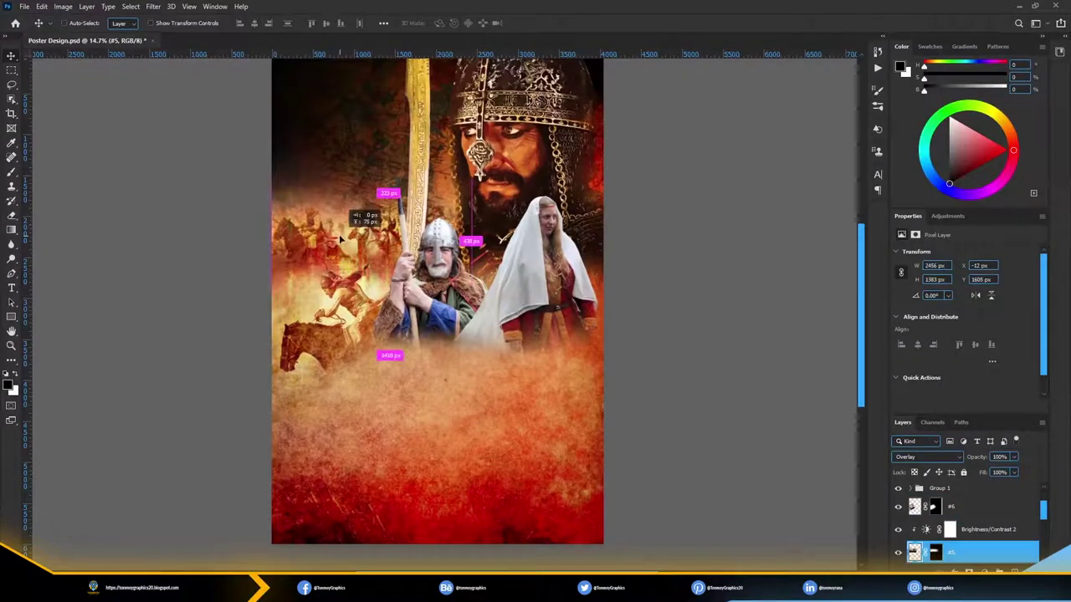
pyautogui.moveTo(305, 314); pyautogui.dragTo(305, 320)
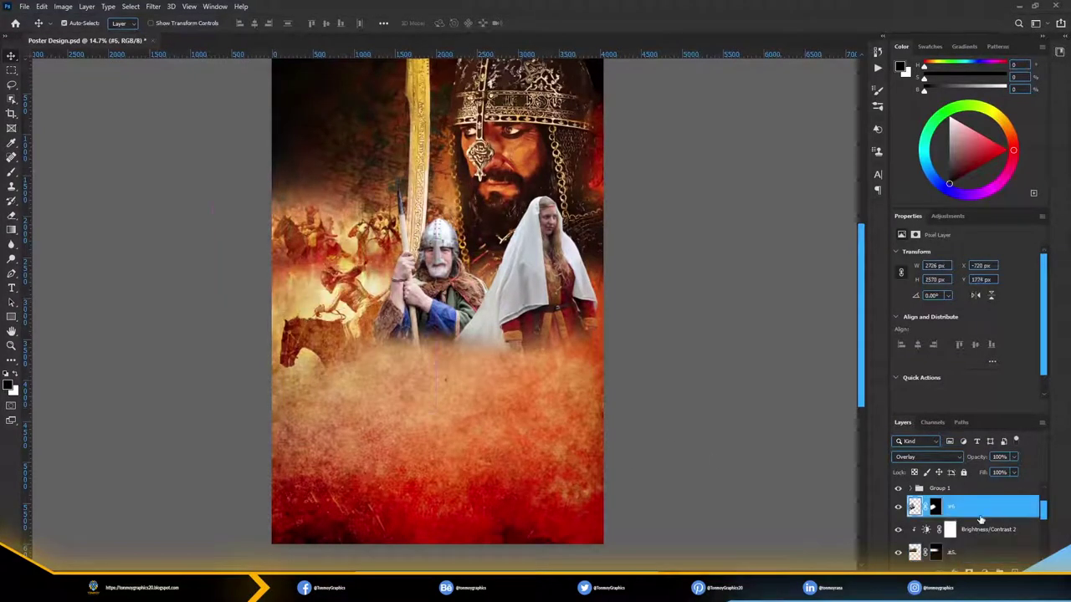
pyautogui.click(983, 572)
pyautogui.click(1003, 407)
# - Clip a Brightness/Contrast adjustment to the layer below, raise brightness to about 60, and save
pyautogui.click(964, 406)
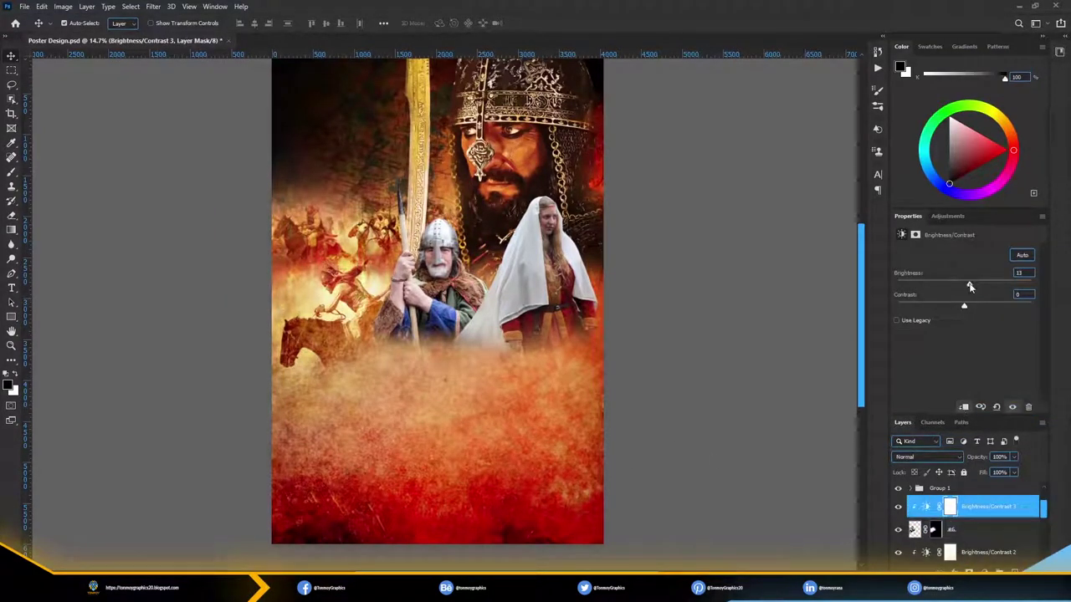
pyautogui.moveTo(969, 284); pyautogui.dragTo(991, 287)
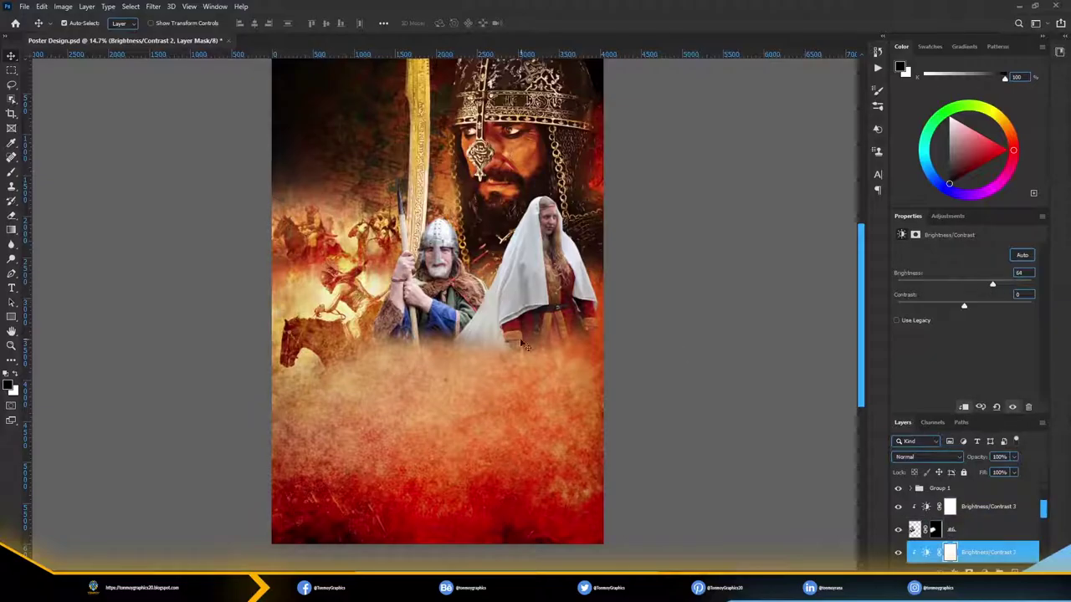
pyautogui.scroll(10, 469, 301)
pyautogui.hotkey('ctrl', 's')
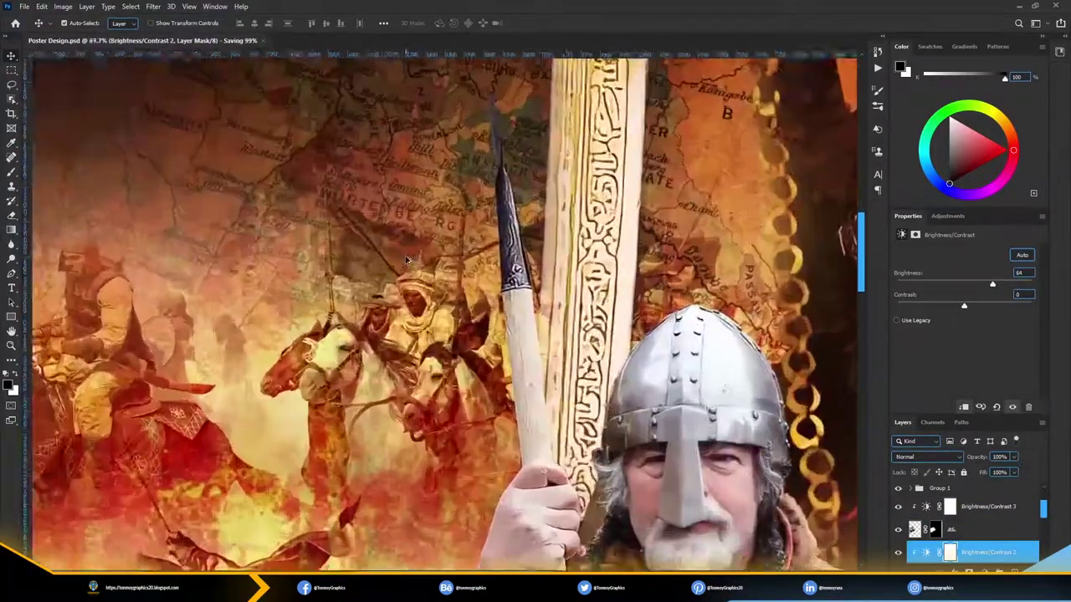
pyautogui.scroll(-10, 407, 261)
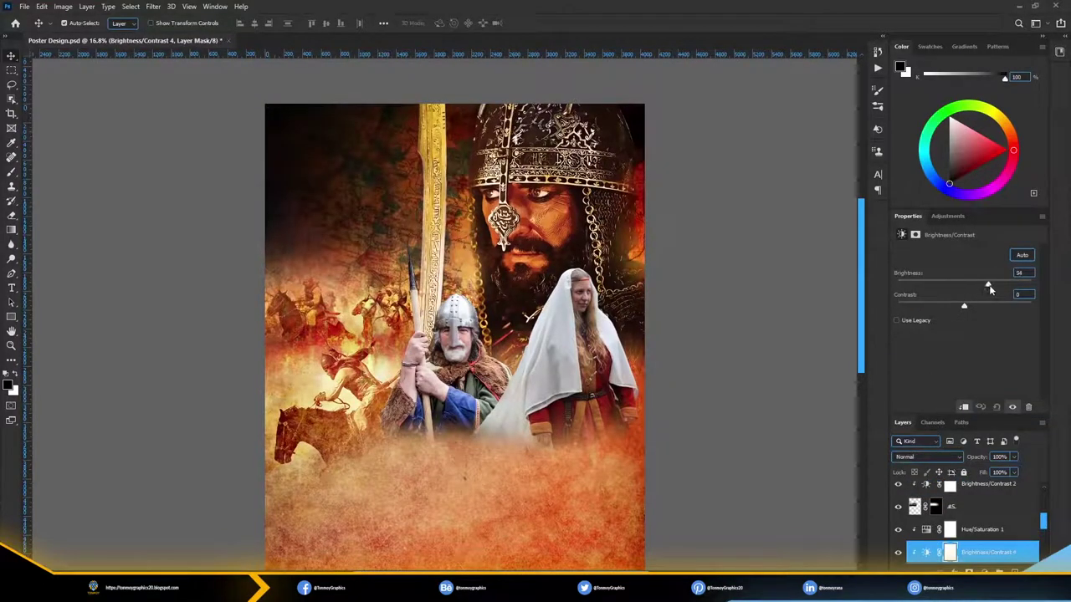
# - Brighten a new adjustment, invert its mask, and paint white to brighten the upper-left map
pyautogui.moveTo(978, 281); pyautogui.dragTo(1014, 289)
pyautogui.click(946, 555)
pyautogui.hotkey('ctrl', 'i')
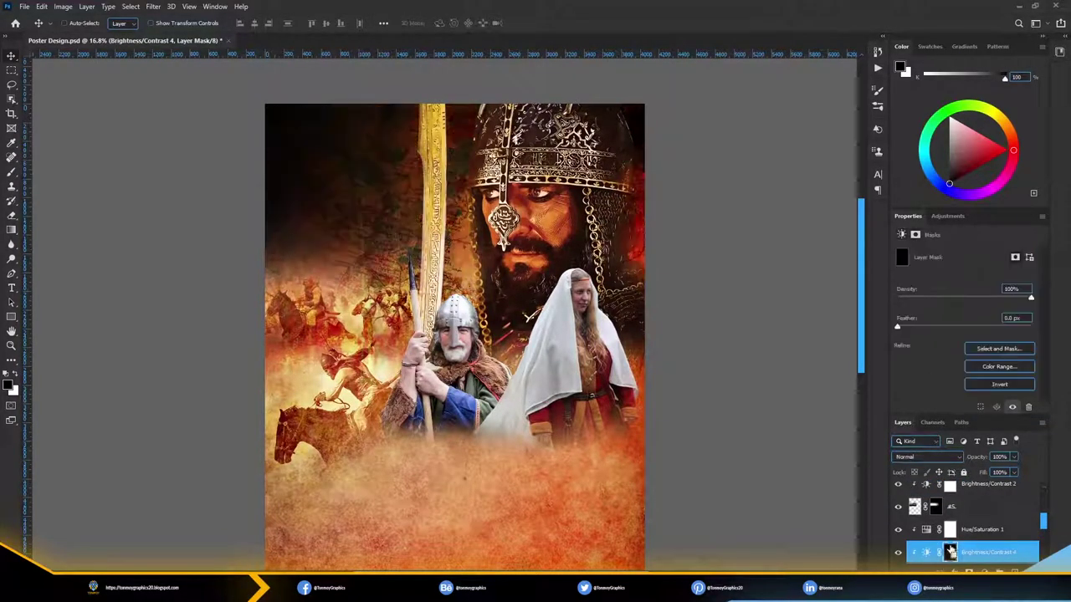
pyautogui.press('b')
pyautogui.press('x')
pyautogui.moveTo(394, 159); pyautogui.dragTo(351, 251)
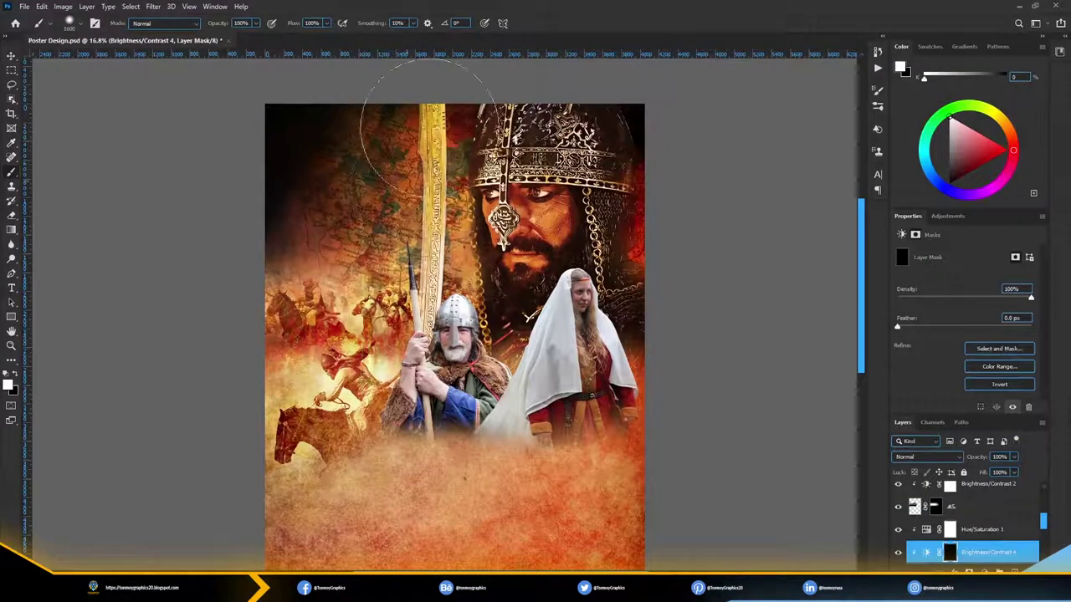
pyautogui.scroll(-1, 418, 251)
pyautogui.rightClick(418, 255)
pyautogui.press('Escape')
pyautogui.moveTo(323, 113); pyautogui.dragTo(354, 191)
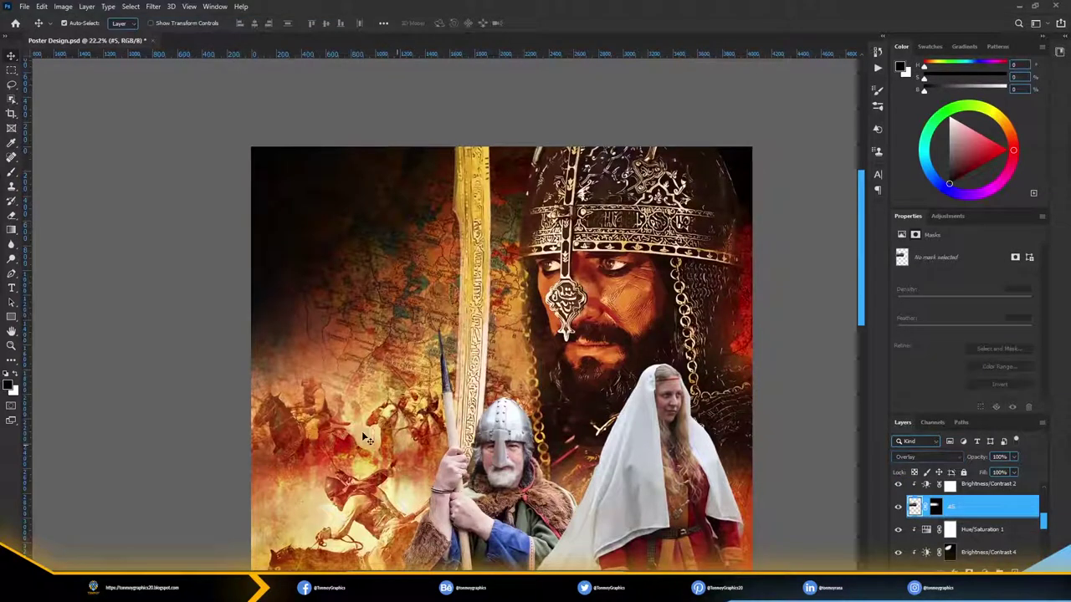
# - Paint white on the left warriors layer's mask to bring the rider back into view
pyautogui.press('b')
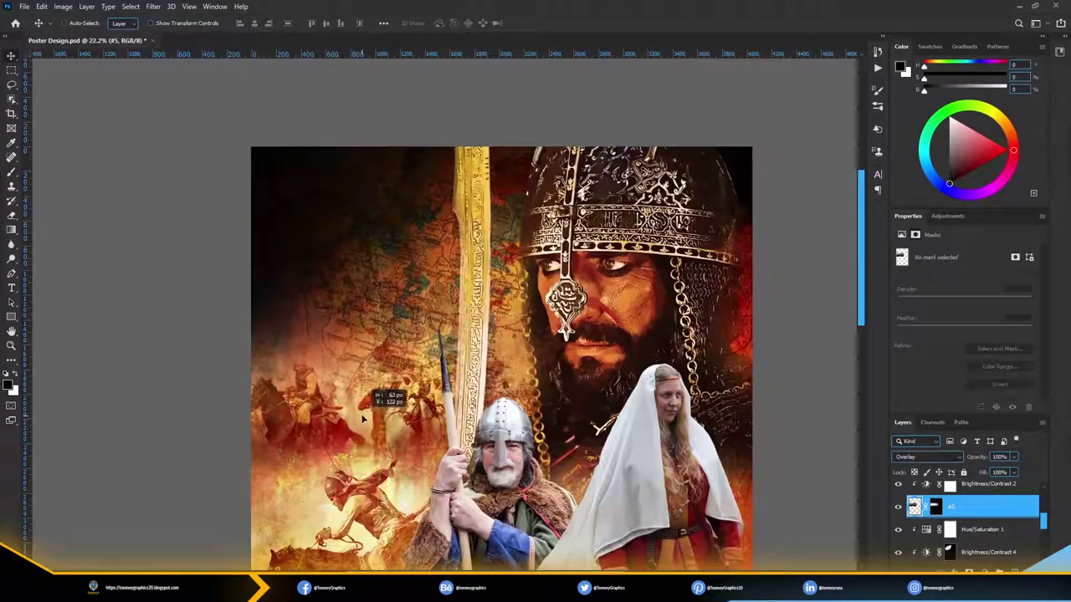
pyautogui.click(933, 505)
pyautogui.scroll(3, 346, 380)
pyautogui.press('x')
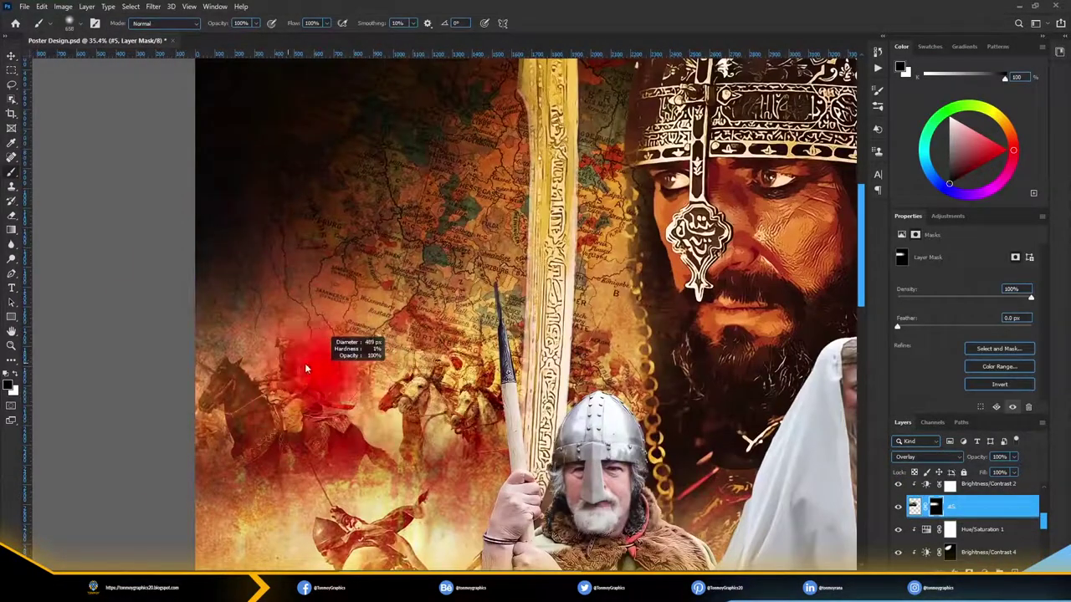
pyautogui.moveTo(306, 360); pyautogui.dragTo(285, 339)
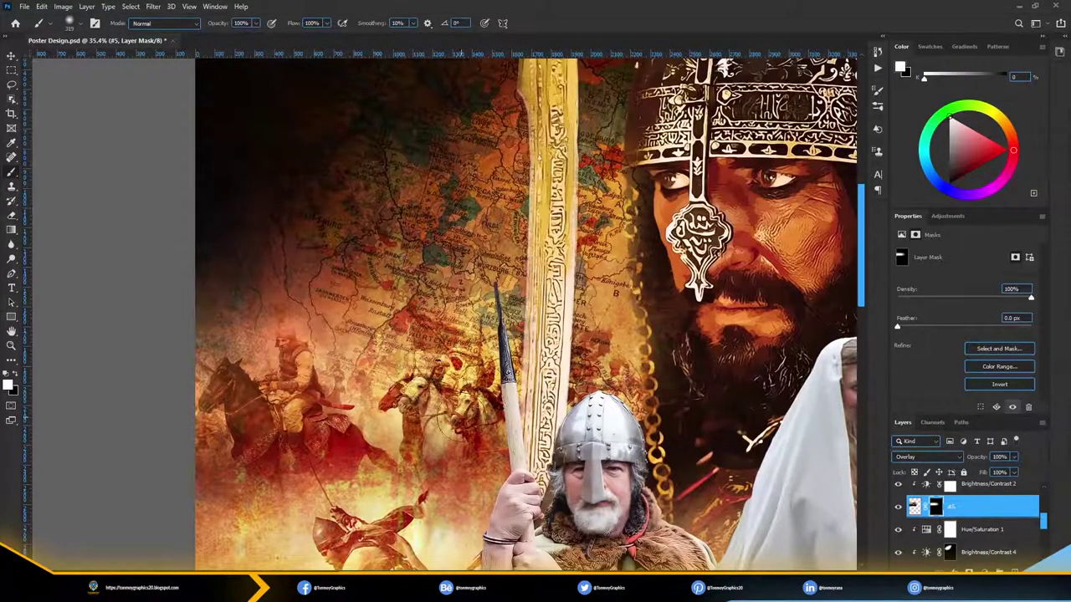
pyautogui.press('v')
pyautogui.scroll(-4, 466, 421)
pyautogui.scroll(4, 317, 345)
pyautogui.scroll(3, 317, 345)
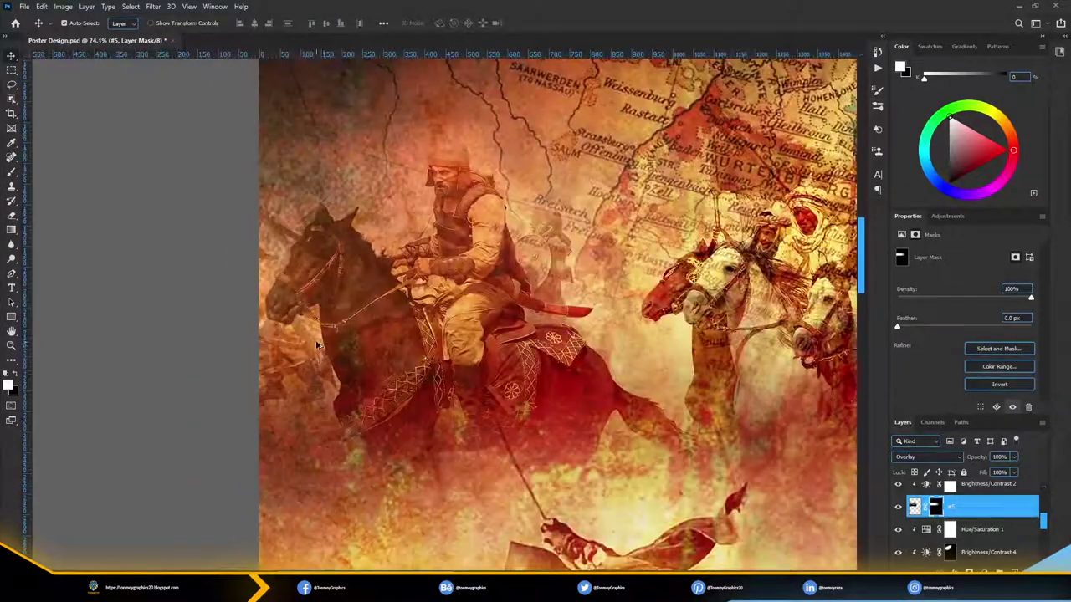
pyautogui.press('b')
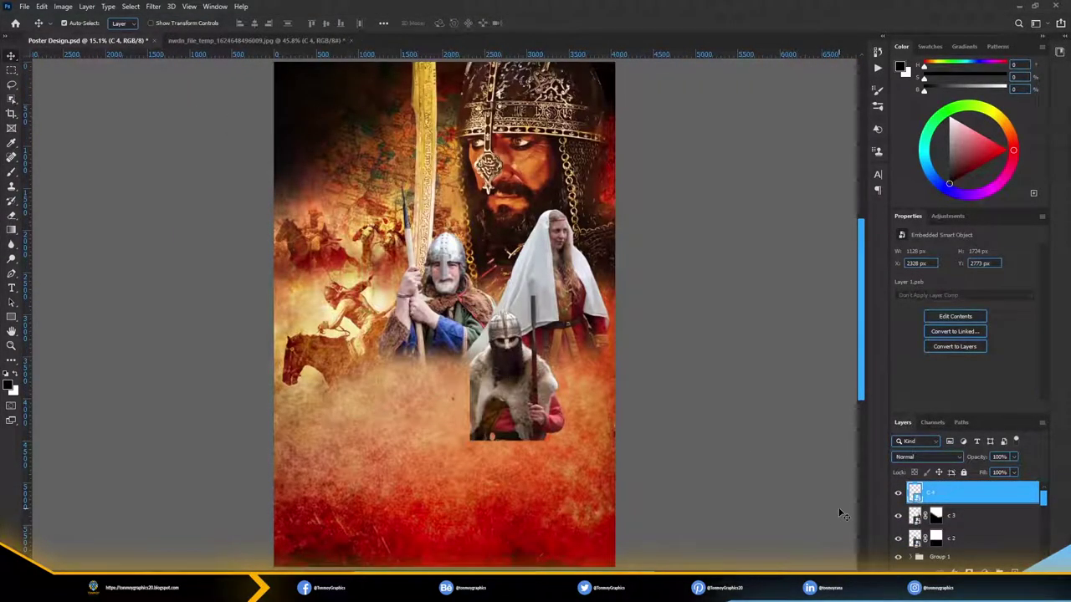
# - Flip, resize and move the bearded warrior to the poster's right, then close his source image
pyautogui.hotkey('ctrl', 't')
pyautogui.moveTo(568, 441); pyautogui.dragTo(577, 451)
pyautogui.moveTo(521, 404); pyautogui.dragTo(580, 408)
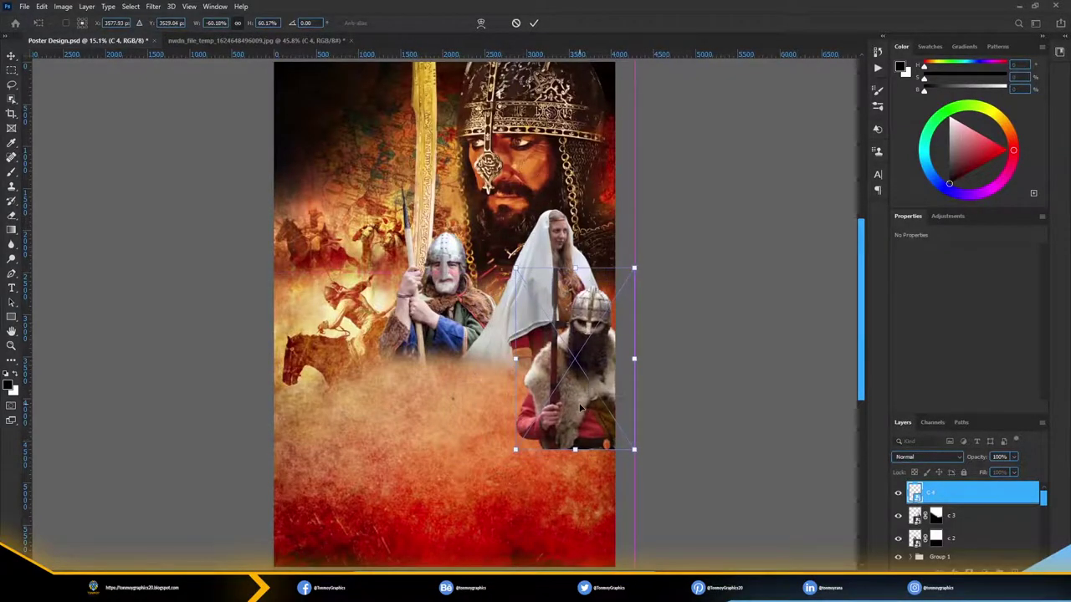
pyautogui.press('Return')
pyautogui.scroll(4, 387, 371)
pyautogui.hotkey('ctrl', 'Tab')
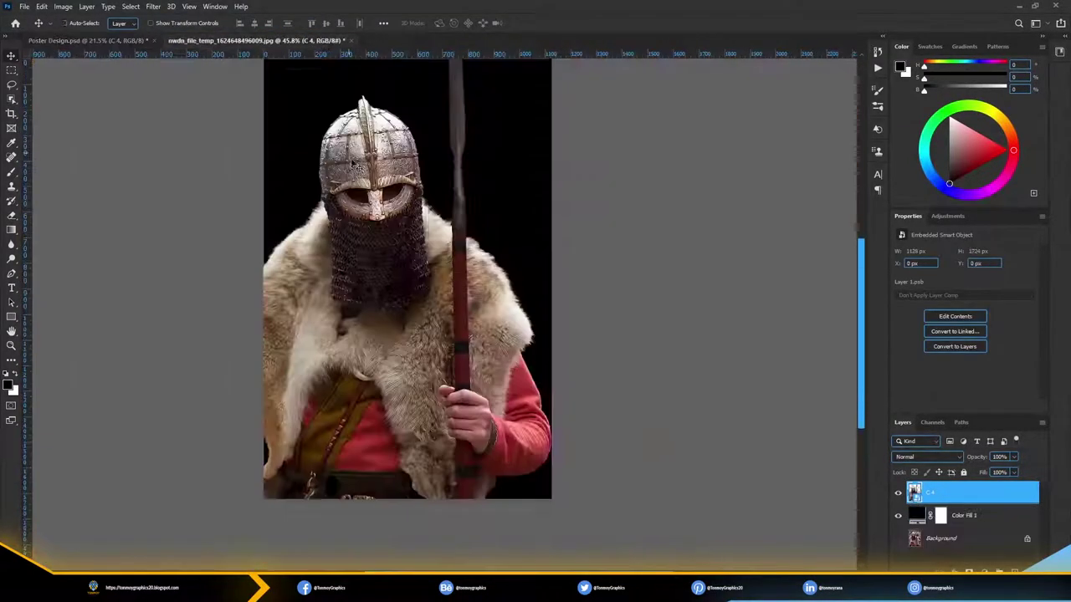
pyautogui.hotkey('ctrl', 'w')
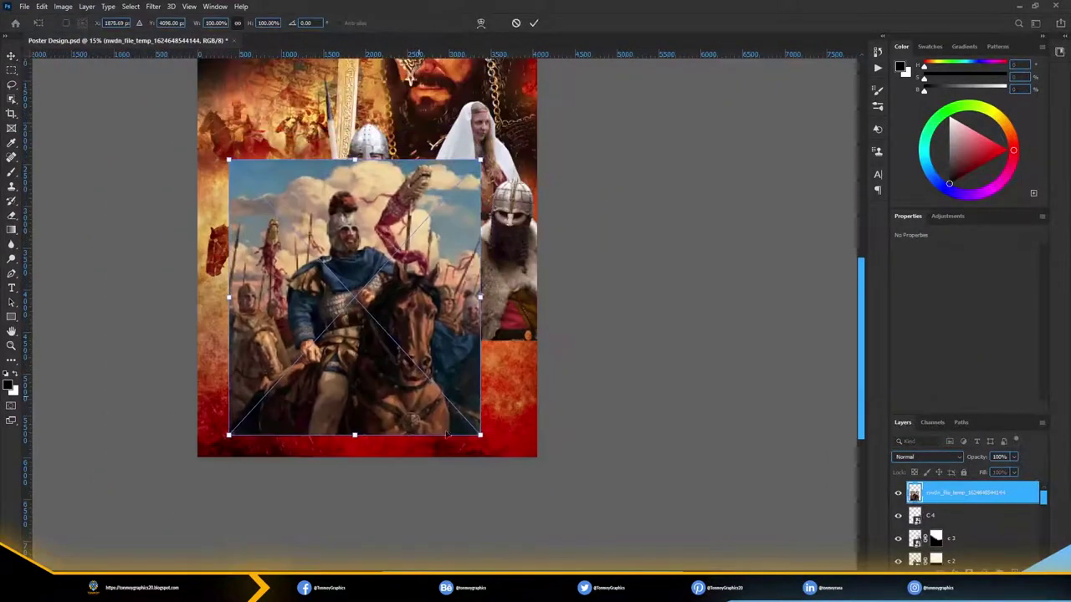
# - Scale the new horseman image, reorder it in the layer stack, and blend it as Overlay
pyautogui.moveTo(476, 437); pyautogui.dragTo(458, 410)
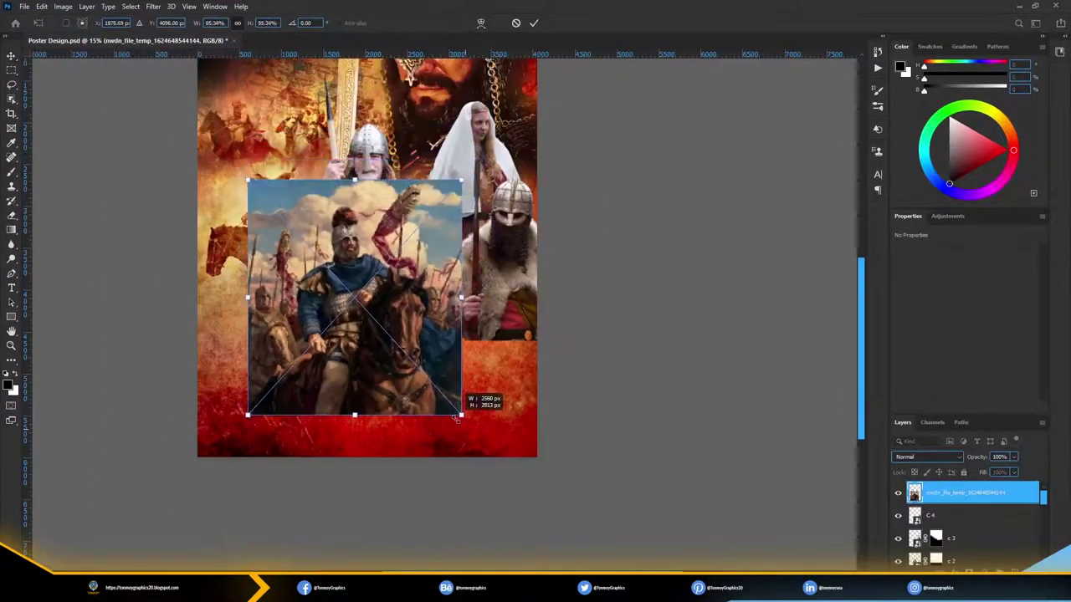
pyautogui.moveTo(366, 359); pyautogui.dragTo(350, 364)
pyautogui.moveTo(436, 420); pyautogui.dragTo(415, 411)
pyautogui.press('Return')
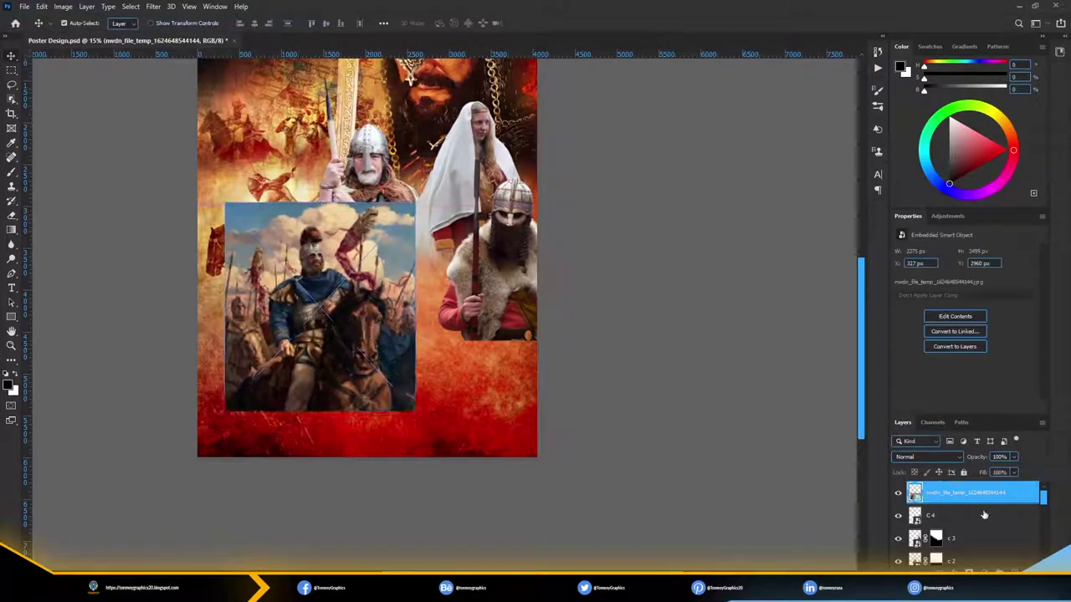
pyautogui.moveTo(970, 493); pyautogui.dragTo(970, 562)
pyautogui.click(969, 513)
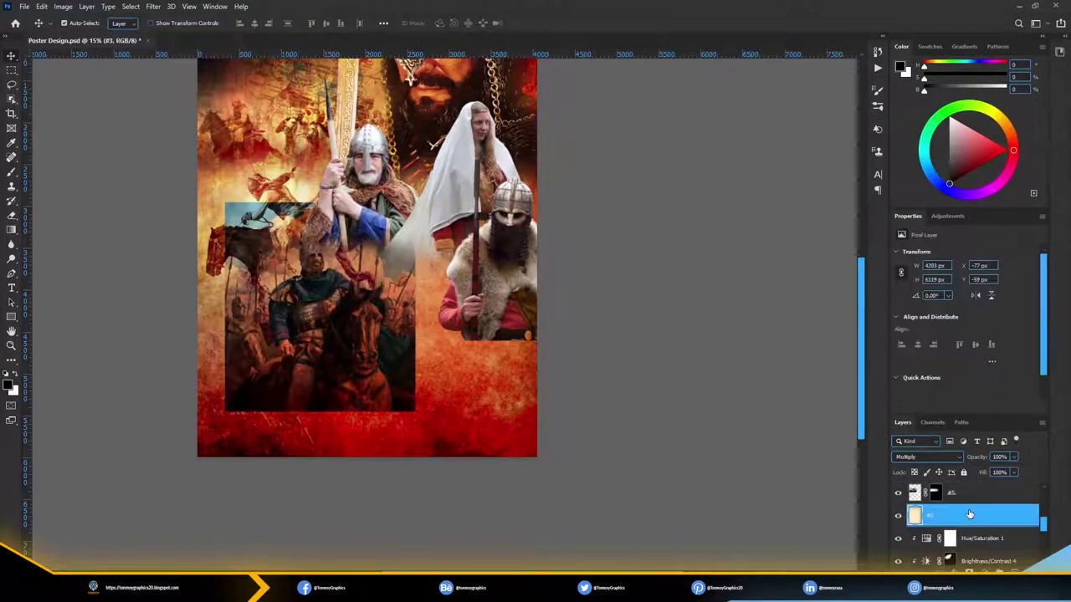
pyautogui.click(970, 559)
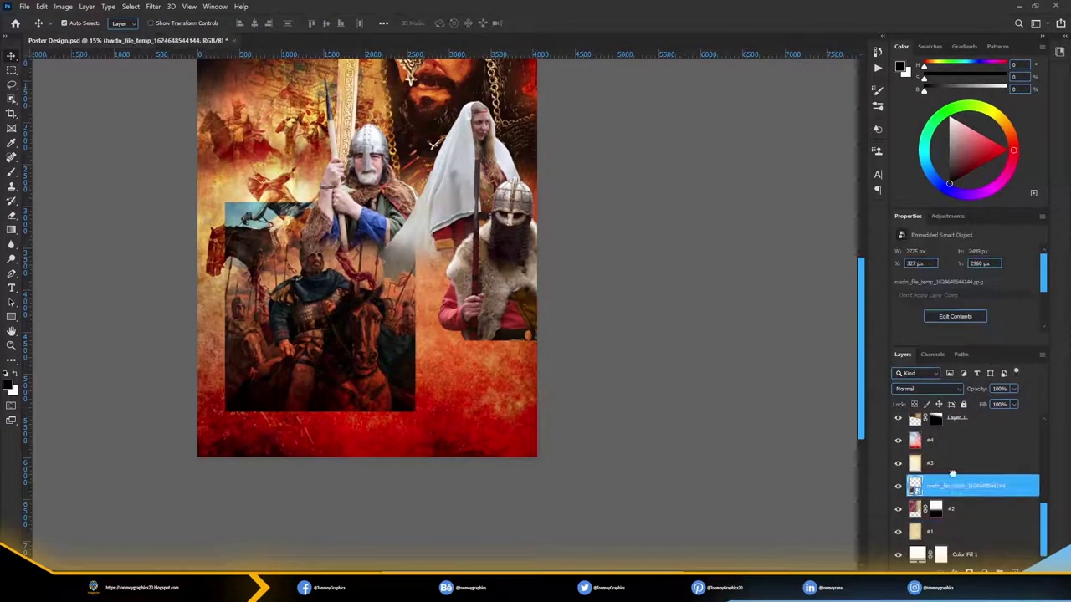
pyautogui.moveTo(970, 559); pyautogui.dragTo(962, 440)
pyautogui.click(927, 388)
pyautogui.click(920, 421)
pyautogui.moveTo(328, 311)
pyautogui.mouseDown()
pyautogui.moveTo(337, 343)
pyautogui.moveTo(299, 332)
pyautogui.mouseUp()
# - Shrink the horseman layer to about 86%, delete the bearded viking, and move the warrior layer left
pyautogui.hotkey('ctrl', 't')
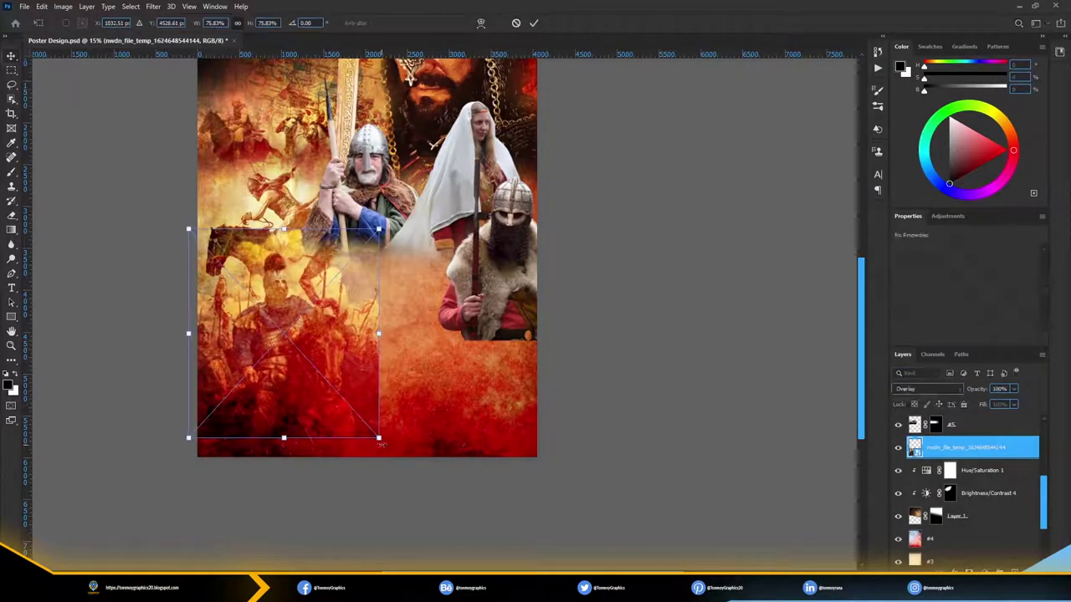
pyautogui.moveTo(390, 444)
pyautogui.mouseDown()
pyautogui.moveTo(366, 425)
pyautogui.moveTo(415, 410)
pyautogui.mouseUp()
pyautogui.press('Return')
pyautogui.moveTo(511, 240); pyautogui.dragTo(288, 194)
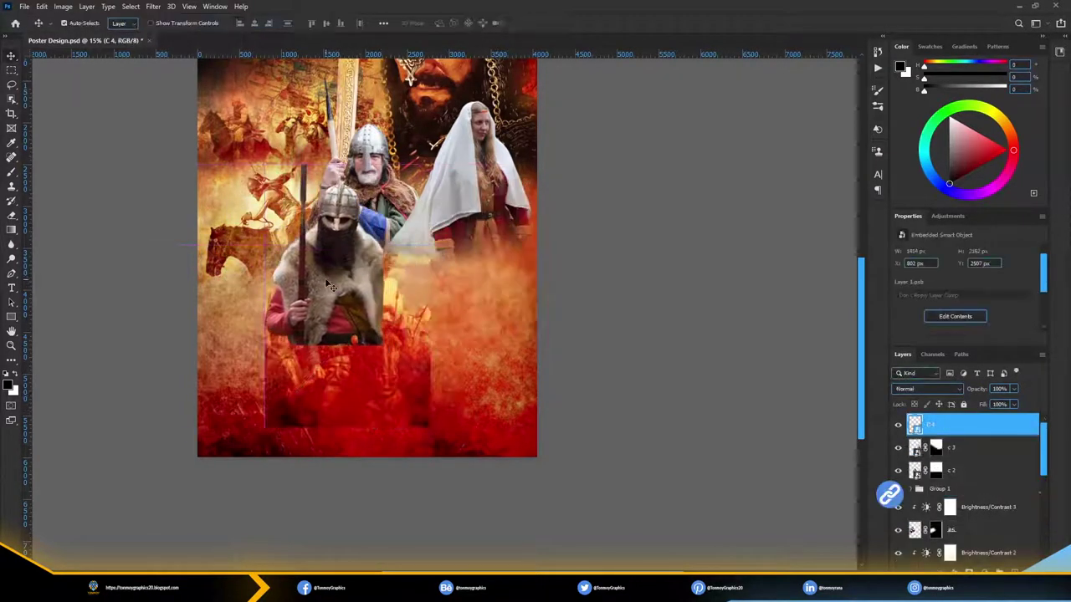
pyautogui.press('Delete')
pyautogui.moveTo(347, 368)
pyautogui.mouseDown()
pyautogui.moveTo(349, 350)
pyautogui.moveTo(434, 351)
pyautogui.moveTo(255, 350)
pyautogui.moveTo(281, 299)
pyautogui.moveTo(113, 272)
pyautogui.mouseUp()
pyautogui.click(924, 389)
pyautogui.press('Escape')
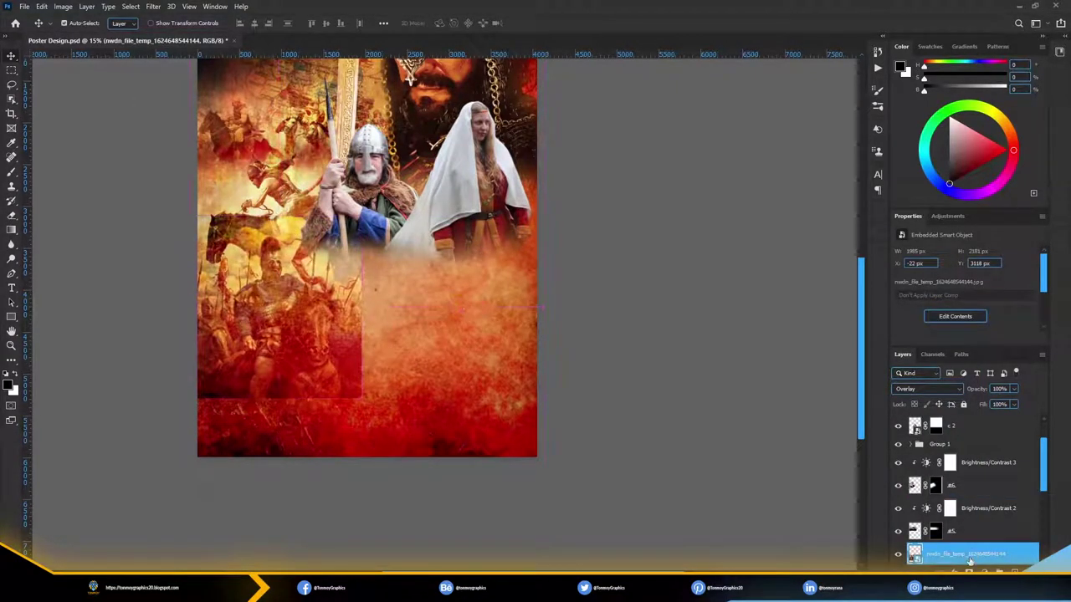
# - Rename the battle layer and mask it with black gradients fading its bottom and right edges
pyautogui.doubleClick(970, 553)
pyautogui.press('Return')
pyautogui.scroll(-1, 1007, 497)
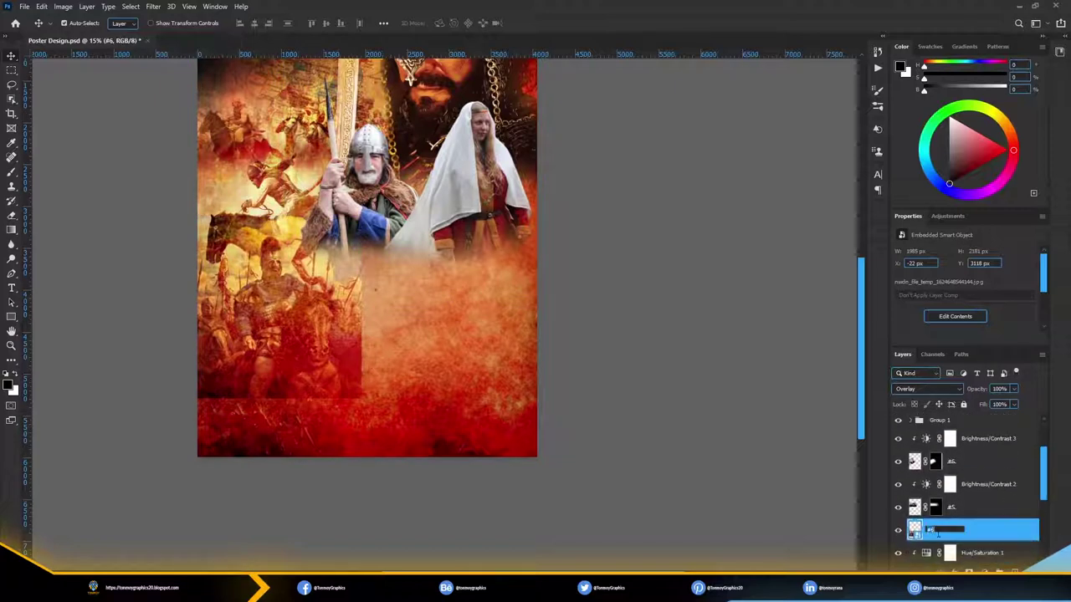
pyautogui.click(977, 571)
pyautogui.press('g')
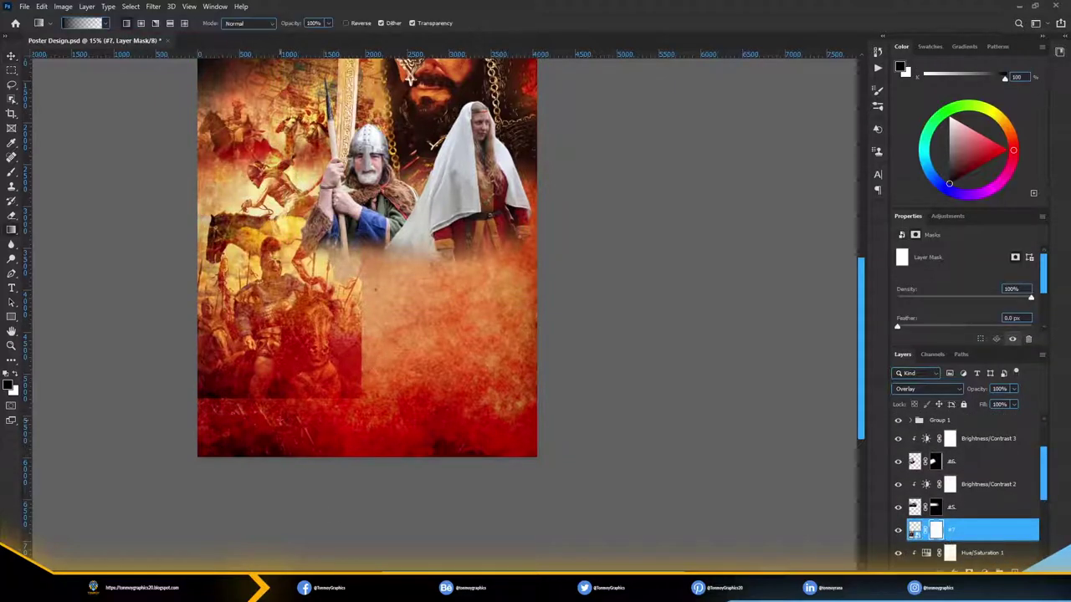
pyautogui.moveTo(291, 353); pyautogui.dragTo(280, 422)
pyautogui.moveTo(356, 348); pyautogui.dragTo(395, 308)
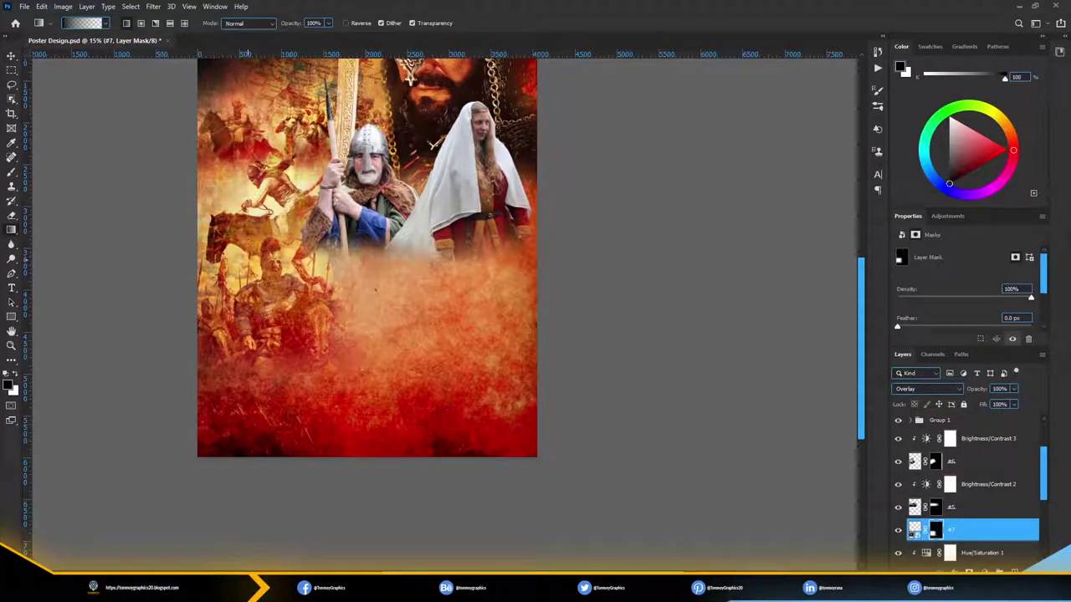
# - Brush the mask to restore the helmet crest and hide the upper-left area
pyautogui.press('b')
pyautogui.scroll(2, 252, 253)
pyautogui.scroll(4, 253, 253)
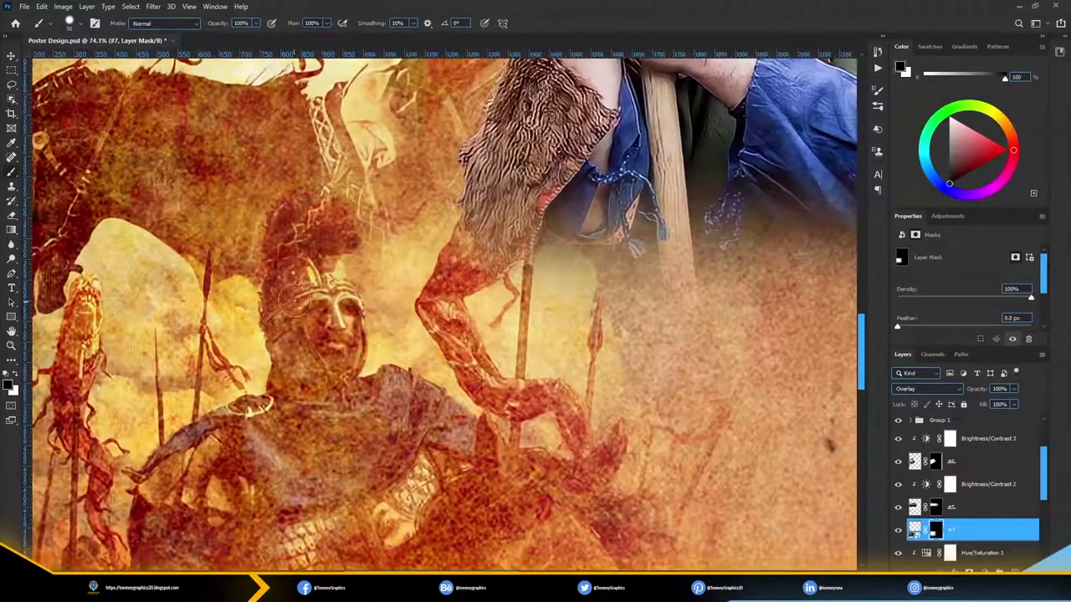
pyautogui.moveTo(289, 249); pyautogui.dragTo(318, 260)
pyautogui.moveTo(303, 134); pyautogui.dragTo(243, 214)
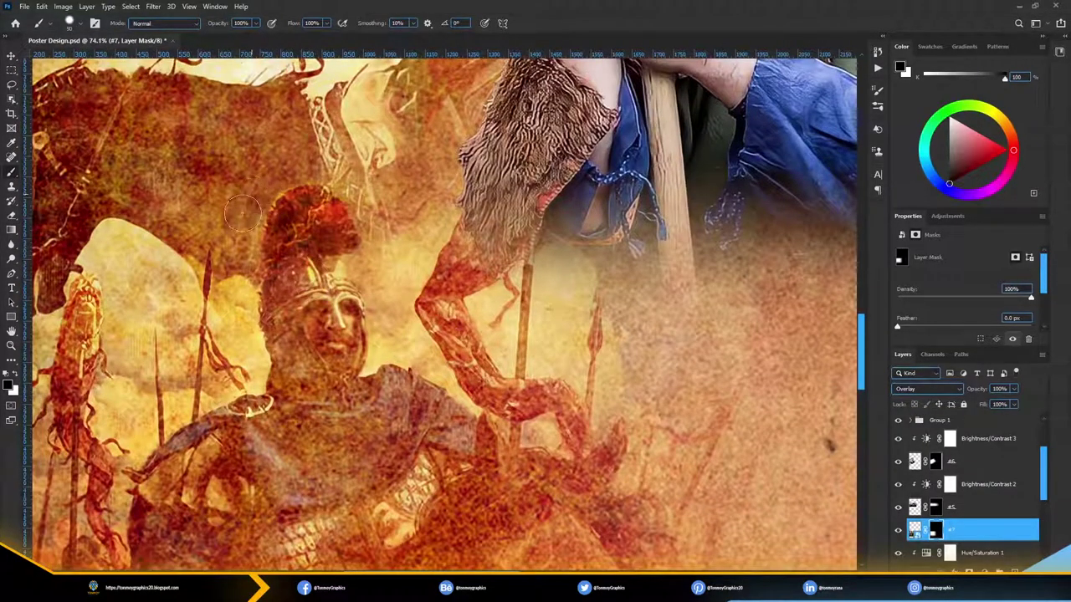
pyautogui.moveTo(193, 167); pyautogui.dragTo(209, 268)
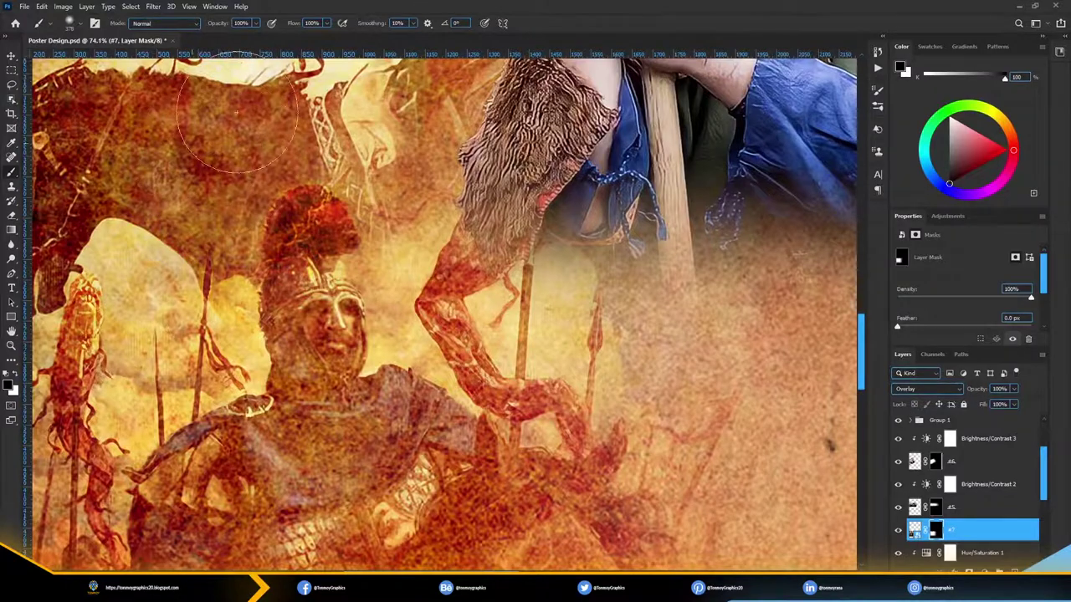
pyautogui.scroll(-4, 514, 234)
pyautogui.scroll(-2, 514, 233)
pyautogui.scroll(-2, 513, 232)
# - Reposition the horseman layer #6 on the canvas
pyautogui.press('v')
pyautogui.scroll(-1, 377, 368)
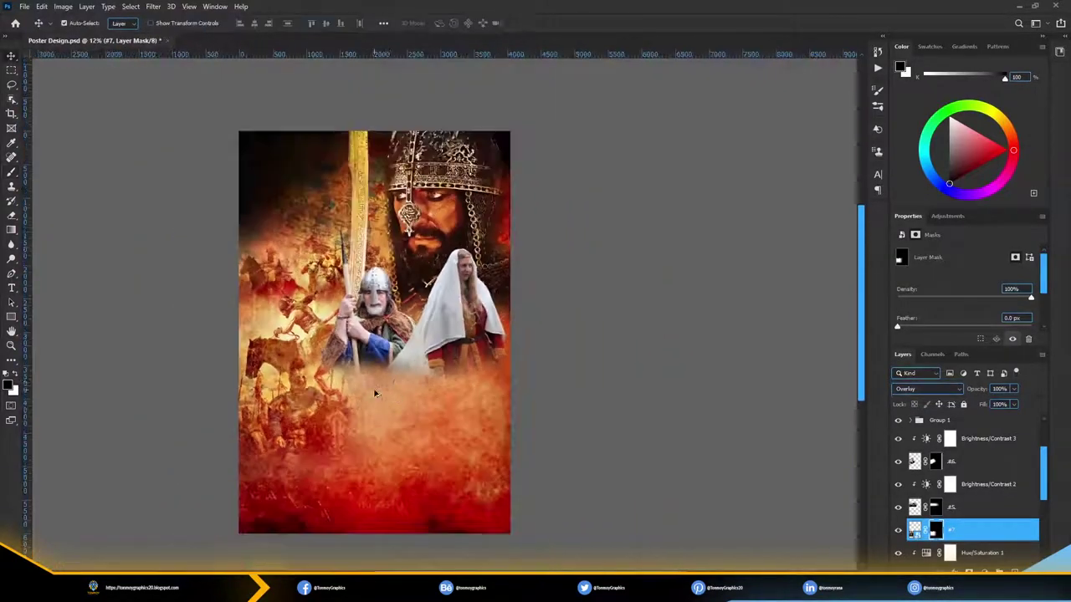
pyautogui.scroll(1, 227, 360)
pyautogui.moveTo(232, 361); pyautogui.dragTo(252, 374)
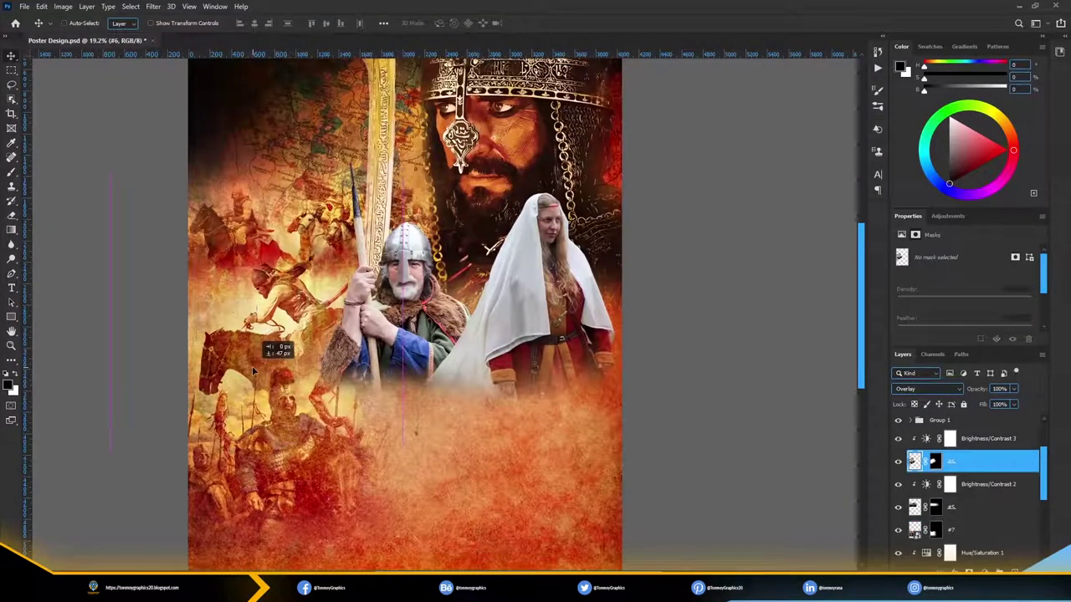
pyautogui.scroll(-2, 252, 373)
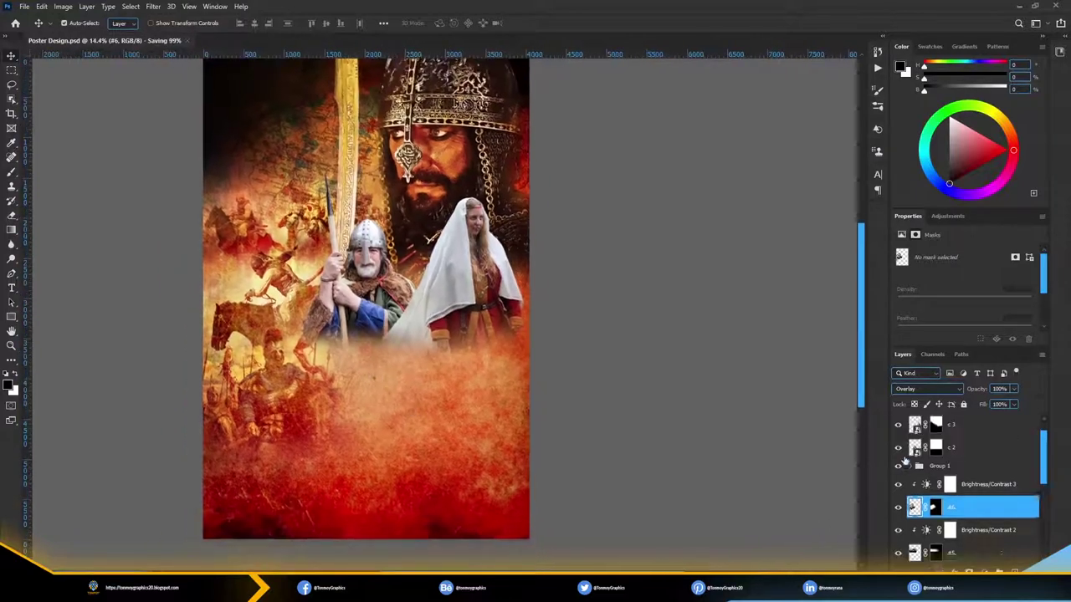
# - Save the poster, inspect Group 1's adjustments around the c 2 layer, and hide c 2
pyautogui.hotkey('ctrl', 's')
pyautogui.click(276, 519)
pyautogui.moveTo(381, 88)
pyautogui.mouseDown()
pyautogui.moveTo(421, 279)
pyautogui.moveTo(409, 143)
pyautogui.mouseUp()
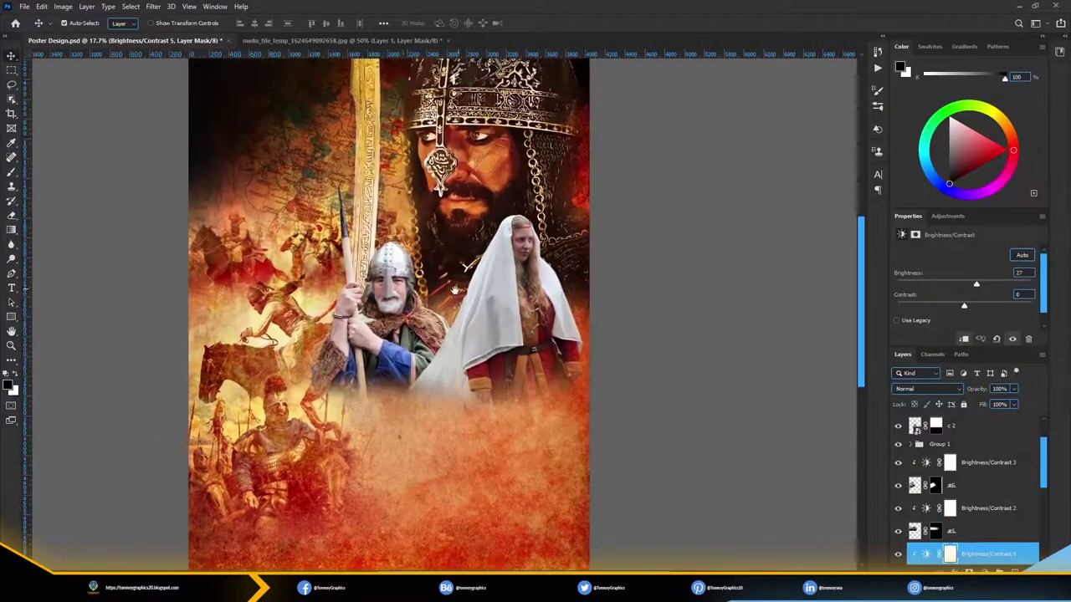
pyautogui.click(970, 426)
pyautogui.rightClick(960, 428)
pyautogui.press('Escape')
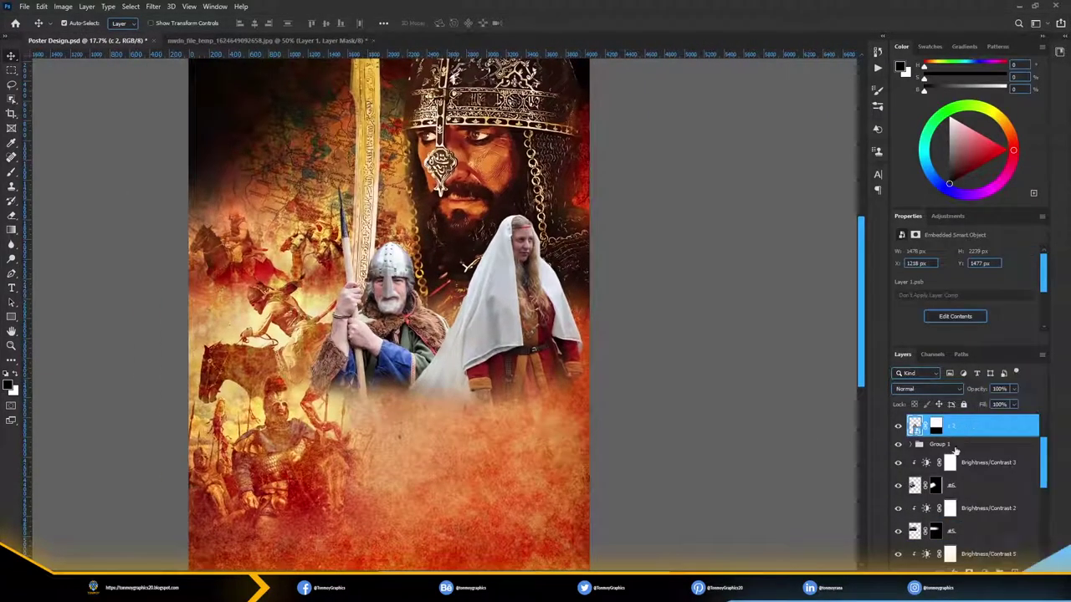
pyautogui.click(909, 445)
pyautogui.click(983, 508)
pyautogui.click(985, 462)
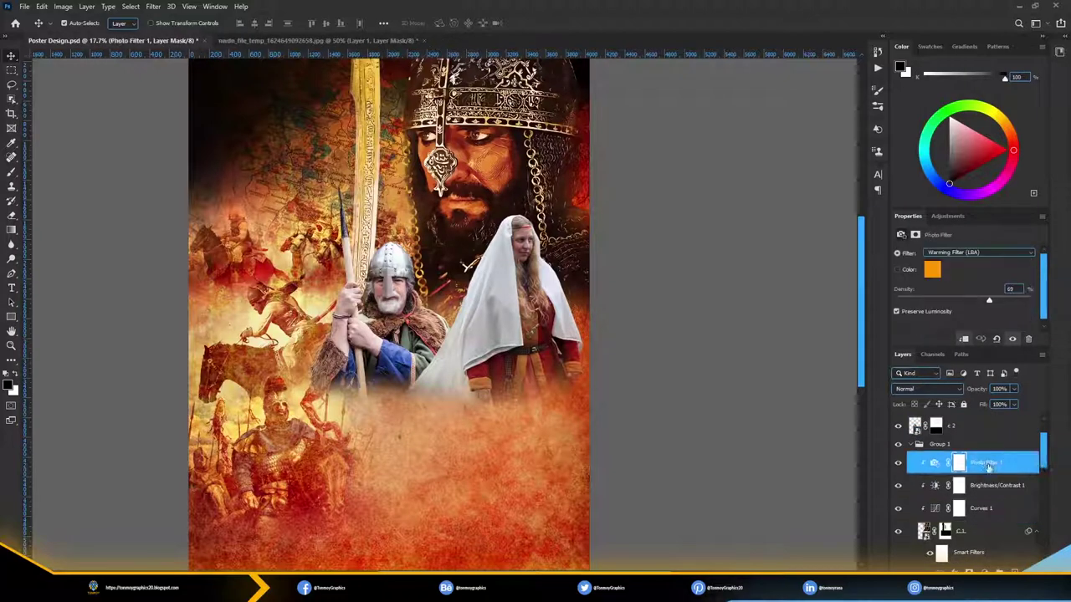
pyautogui.click(898, 471)
# - Add a warming Photo Filter above c 2, then apply Shadows/Highlights and Brightness/Contrast to c 2
pyautogui.click(983, 572)
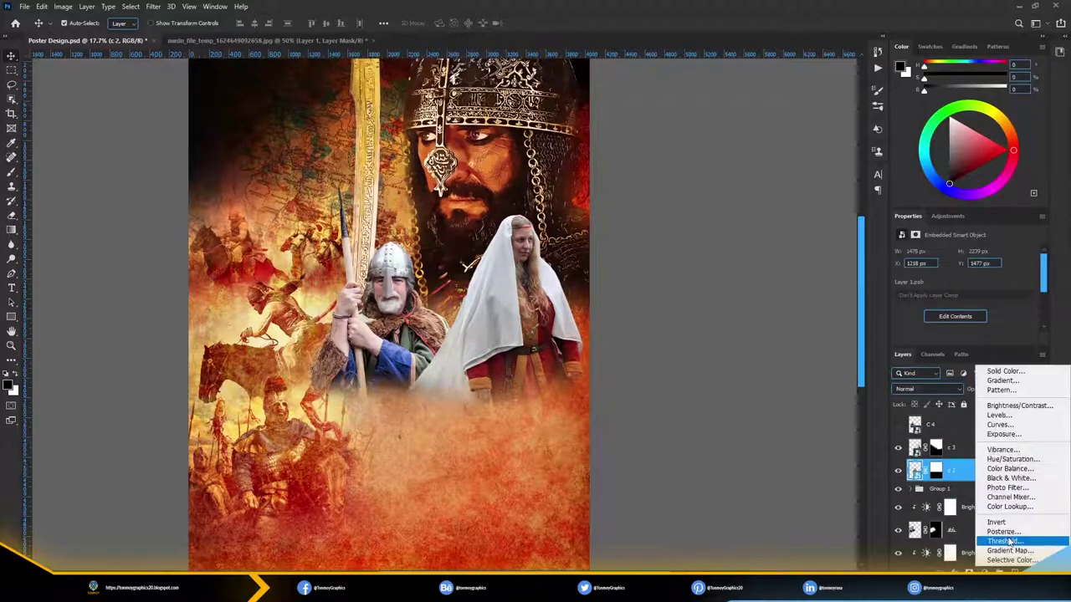
pyautogui.click(1007, 488)
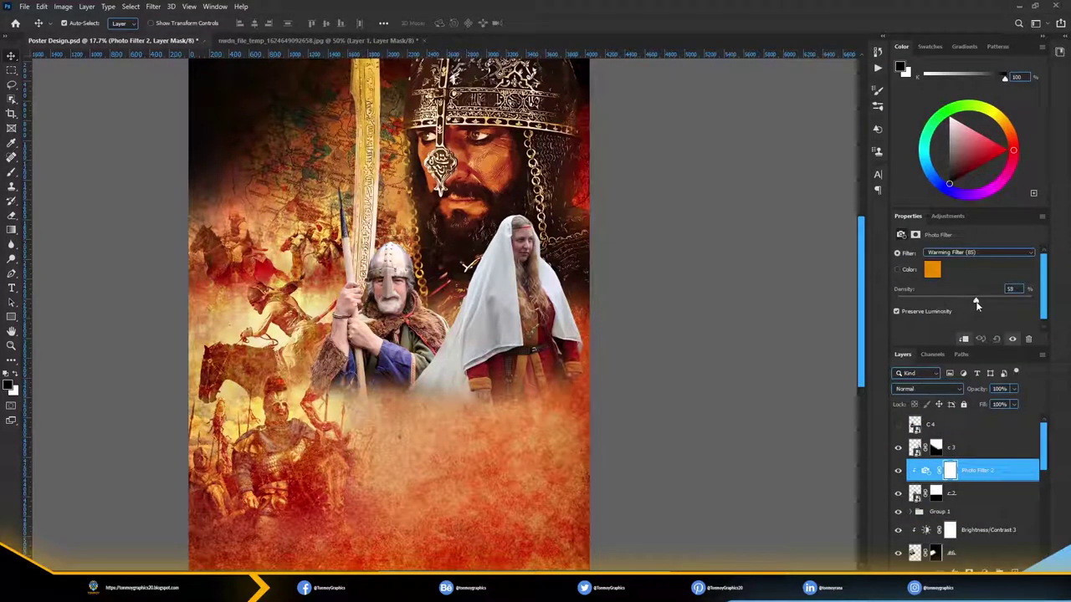
pyautogui.click(996, 495)
pyautogui.click(63, 5)
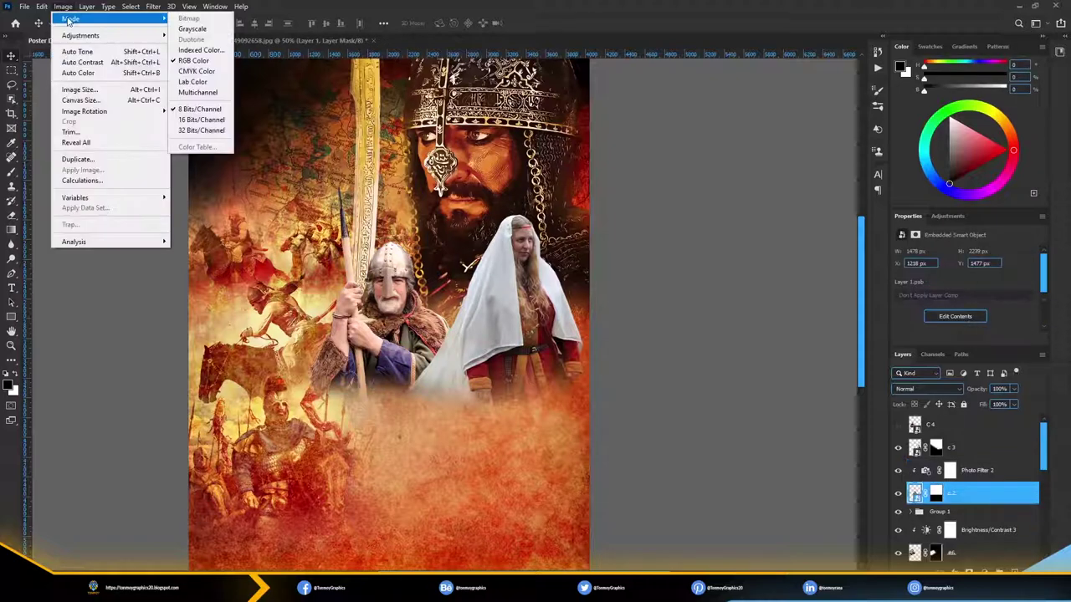
pyautogui.click(209, 174)
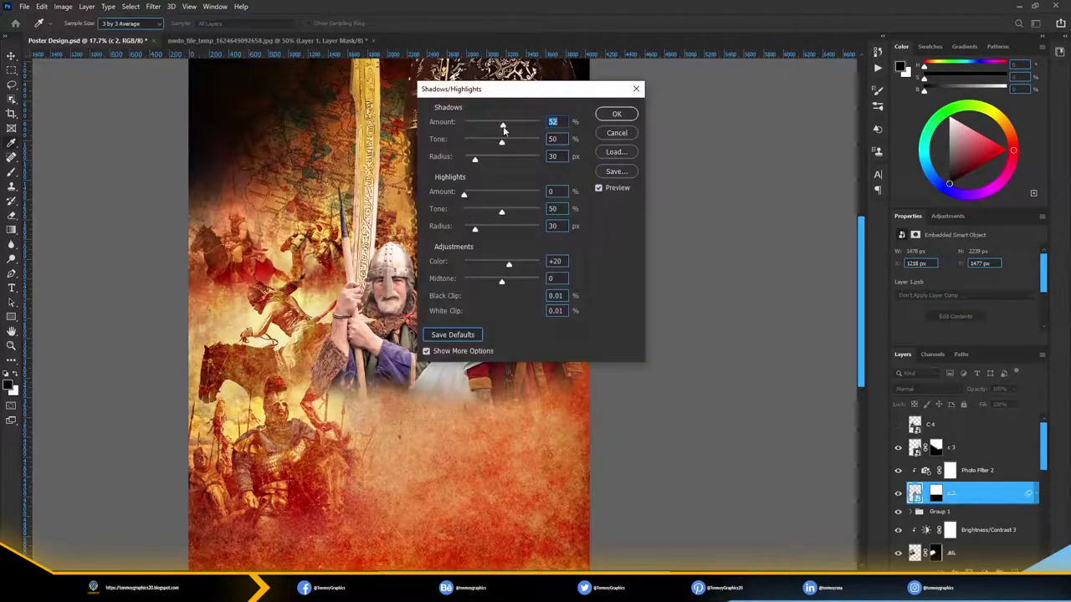
pyautogui.moveTo(464, 195); pyautogui.dragTo(483, 195)
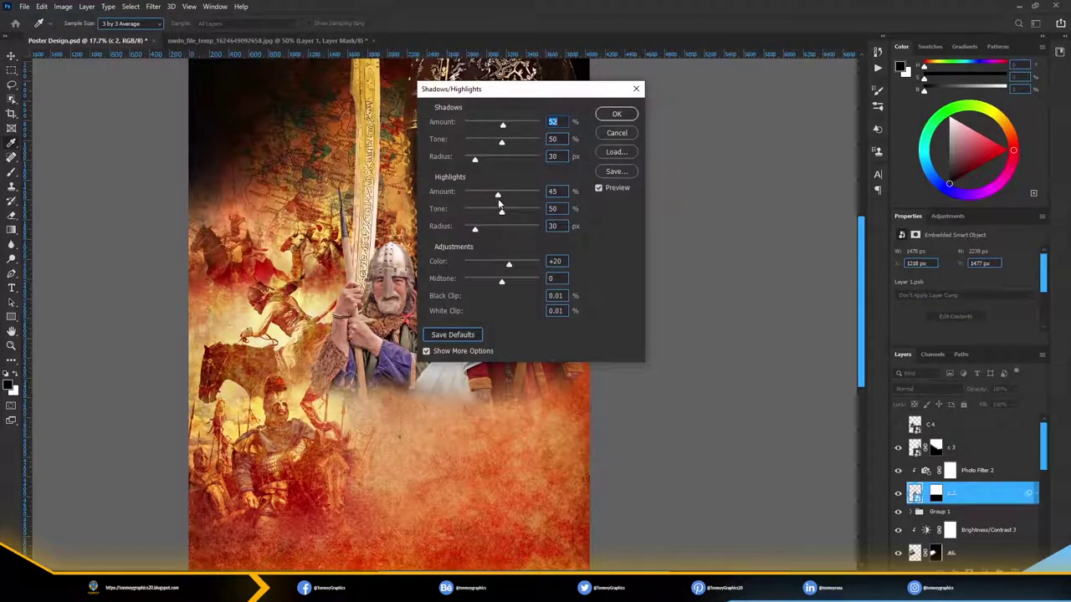
pyautogui.click(616, 113)
pyautogui.click(63, 6)
pyautogui.click(201, 35)
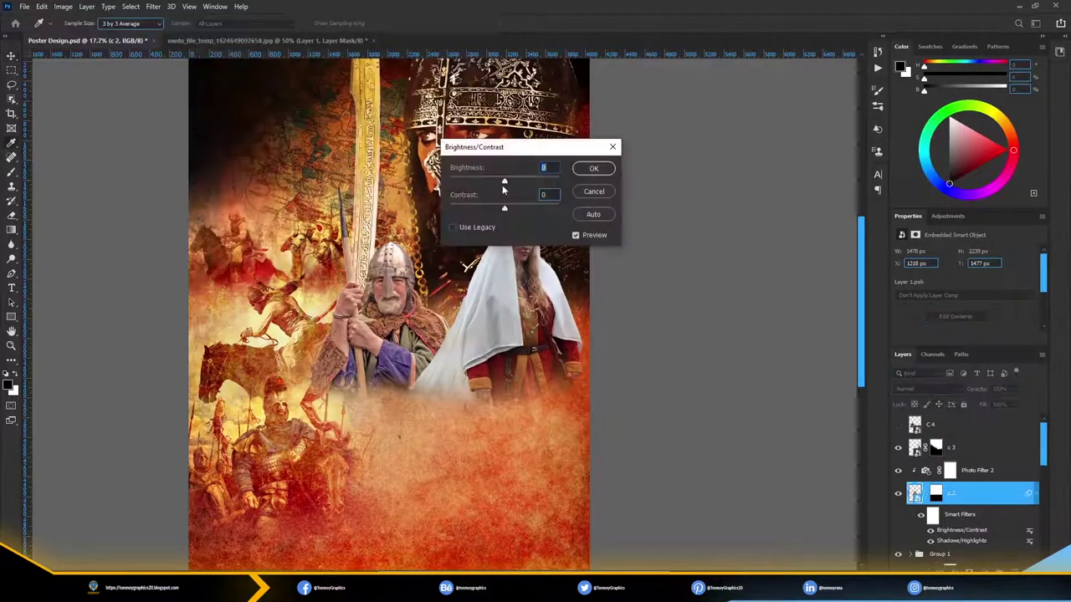
pyautogui.click(593, 168)
# - Apply the Filter Gallery's Accented Edges effect to c 2 after previewing Paint Daubs
pyautogui.scroll(5, 386, 328)
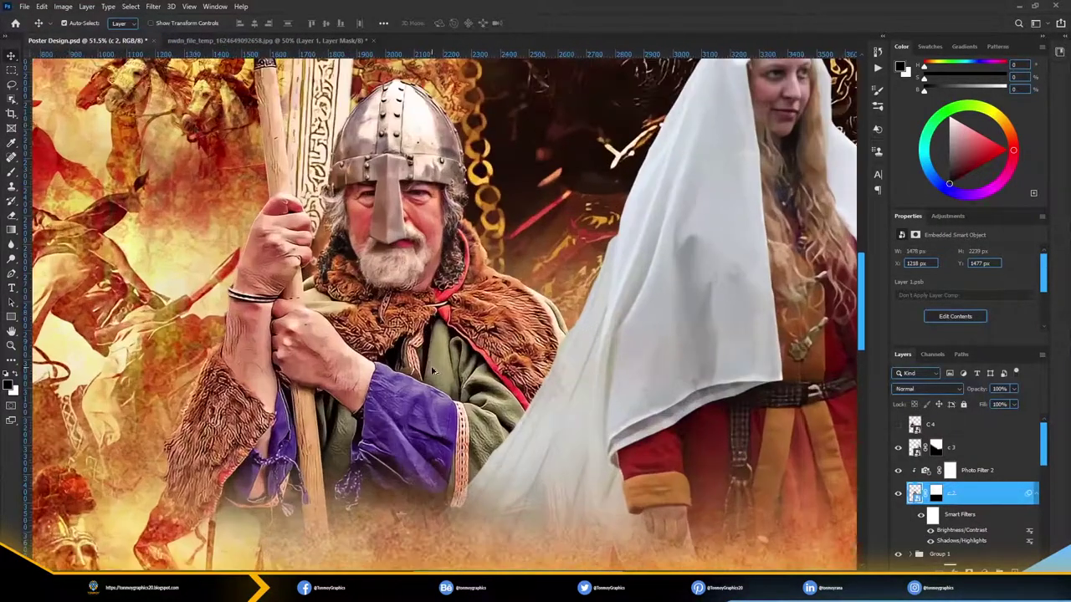
pyautogui.click(153, 6)
pyautogui.click(174, 51)
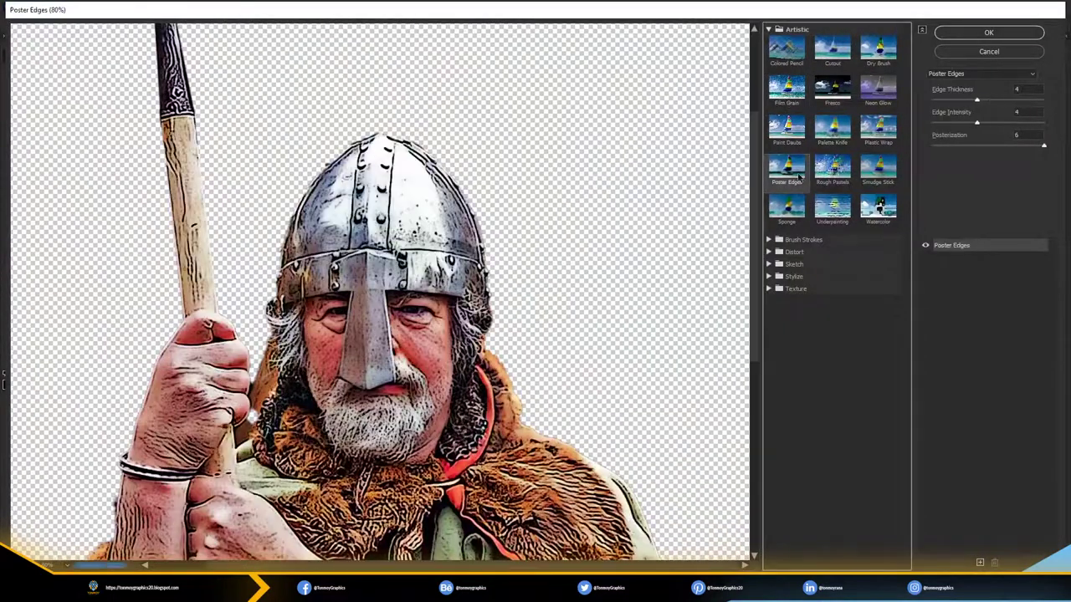
pyautogui.click(793, 138)
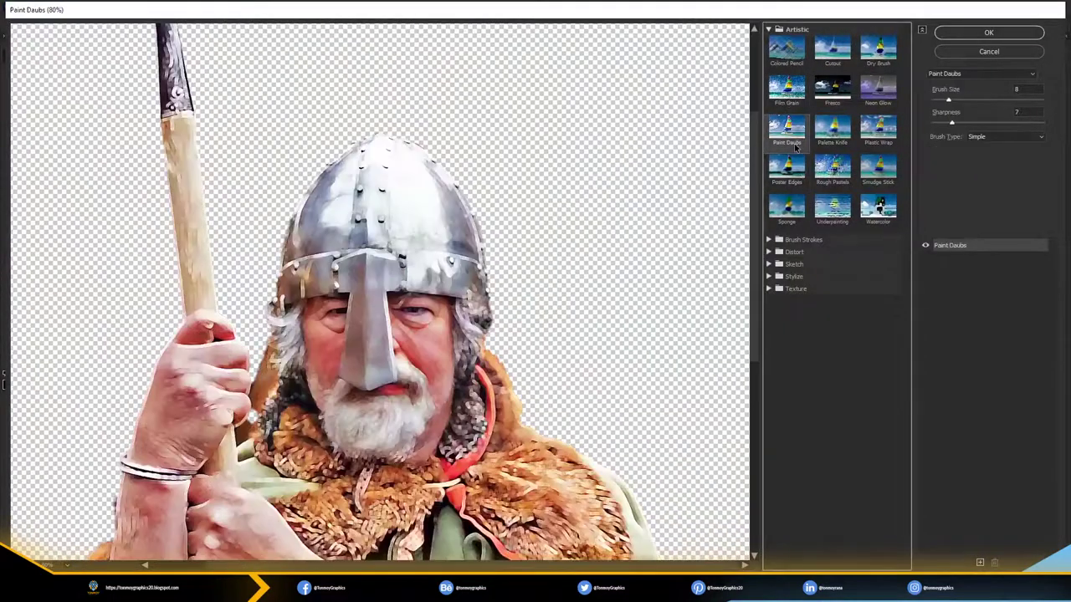
pyautogui.click(771, 239)
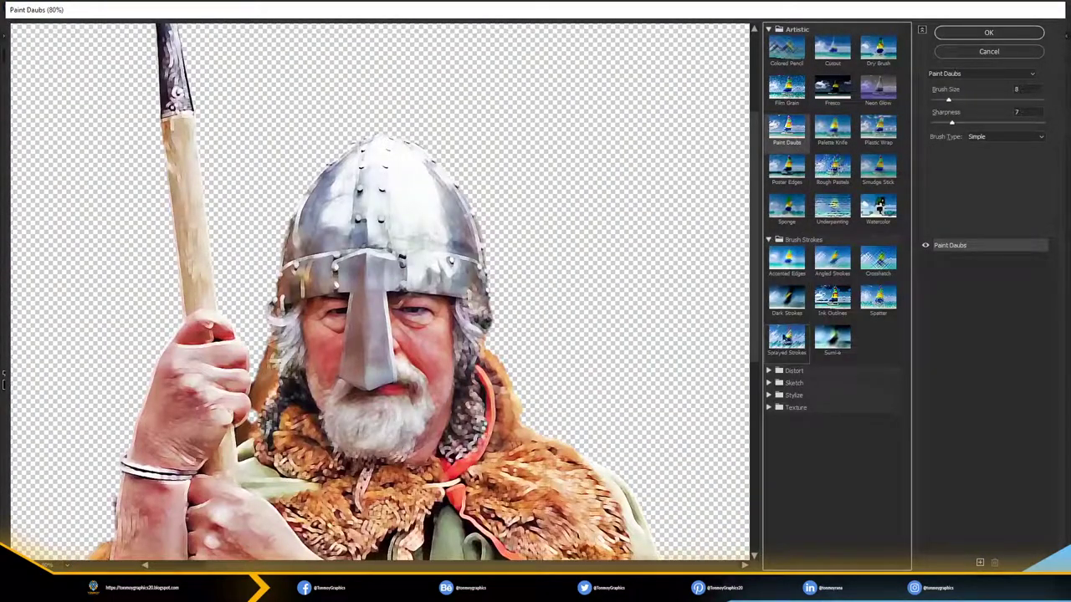
pyautogui.click(787, 259)
pyautogui.click(988, 33)
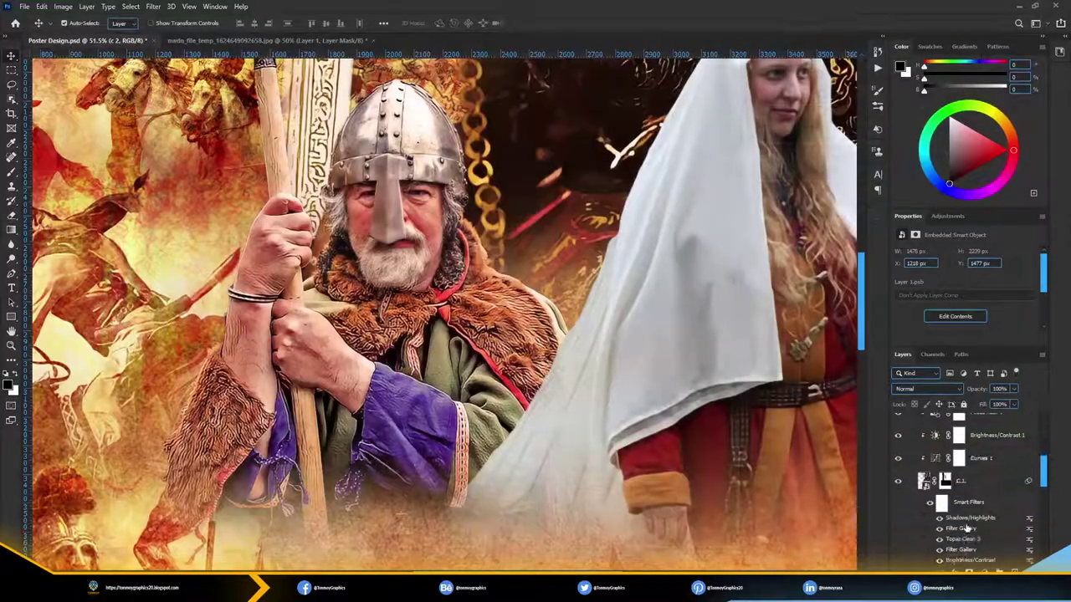
# - Copy the Topaz Clean smart filter to another layer and undo the duplicated warming photo filter
pyautogui.moveTo(966, 506); pyautogui.dragTo(972, 531)
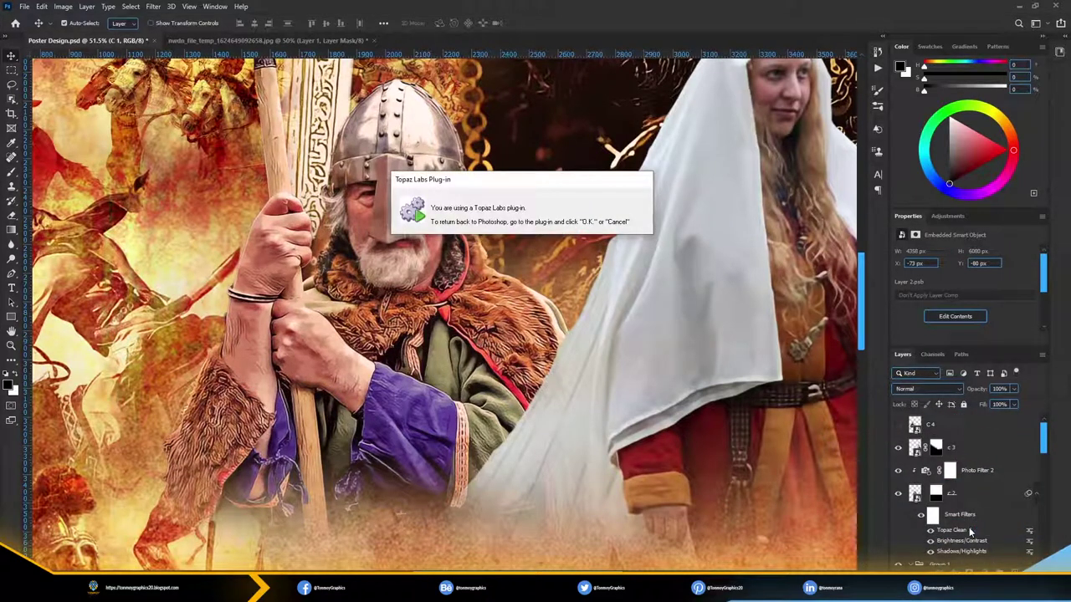
pyautogui.scroll(-3, 971, 536)
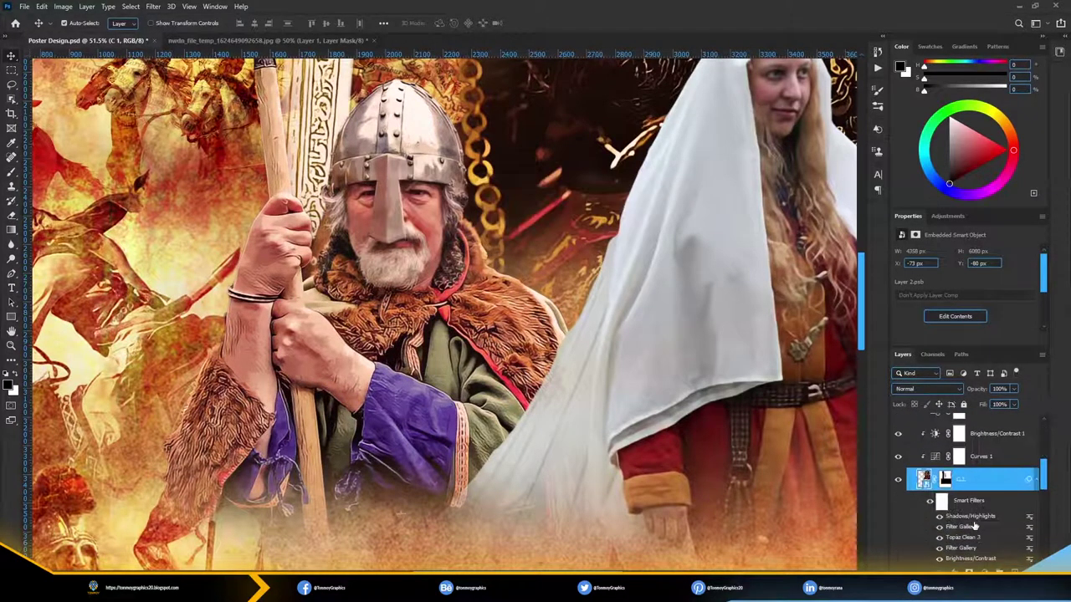
pyautogui.moveTo(972, 530); pyautogui.dragTo(984, 507)
pyautogui.moveTo(972, 469)
pyautogui.mouseDown()
pyautogui.moveTo(964, 462)
pyautogui.moveTo(944, 494)
pyautogui.mouseUp()
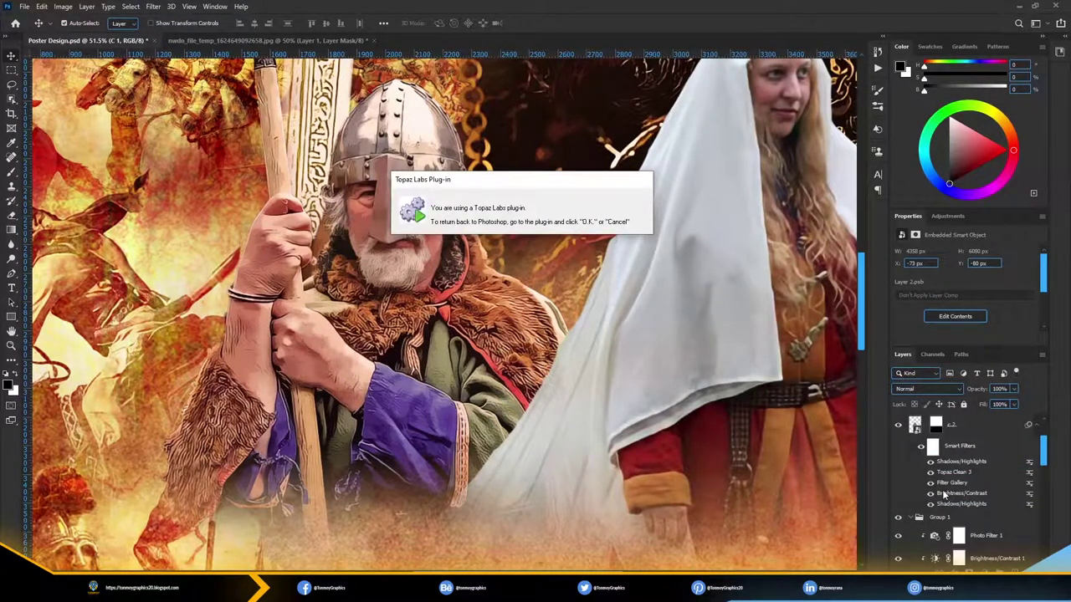
pyautogui.scroll(-5, 424, 373)
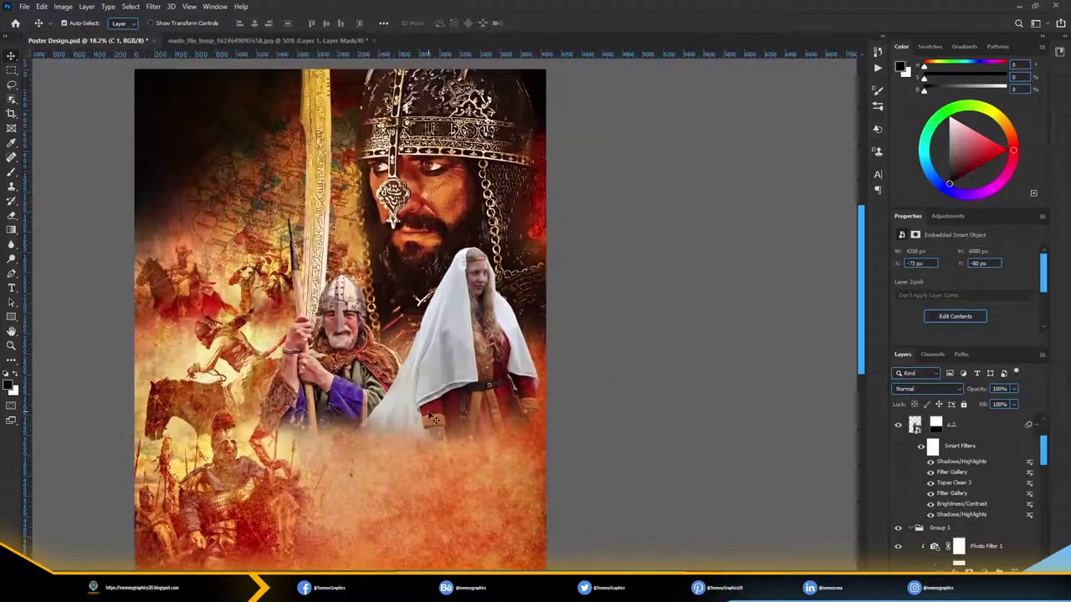
pyautogui.scroll(1, 431, 418)
pyautogui.scroll(3, 962, 468)
pyautogui.moveTo(970, 470); pyautogui.dragTo(953, 451)
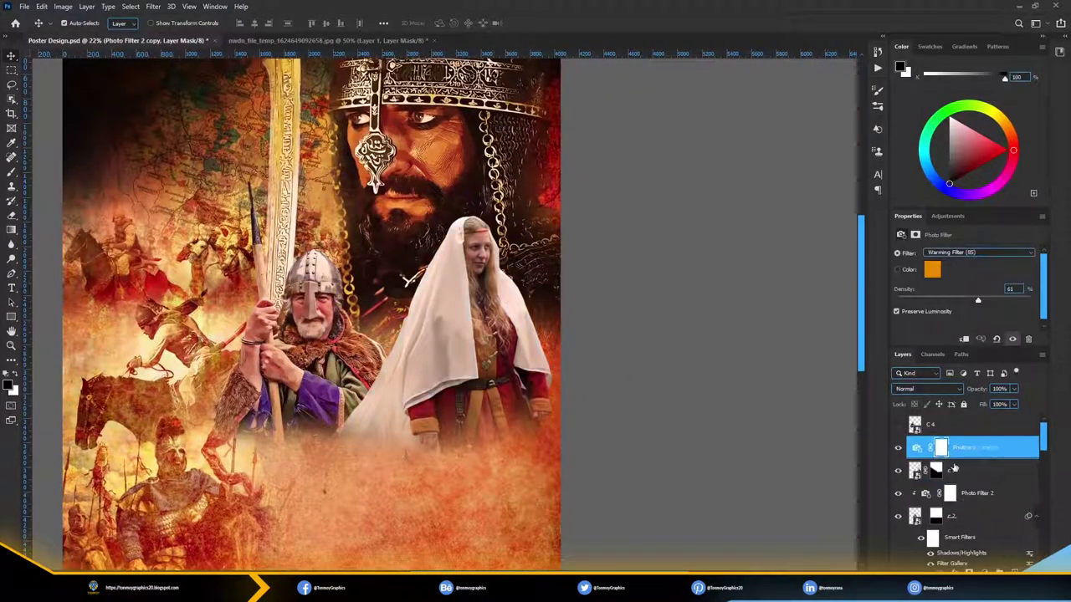
pyautogui.hotkey('ctrl', 'z')
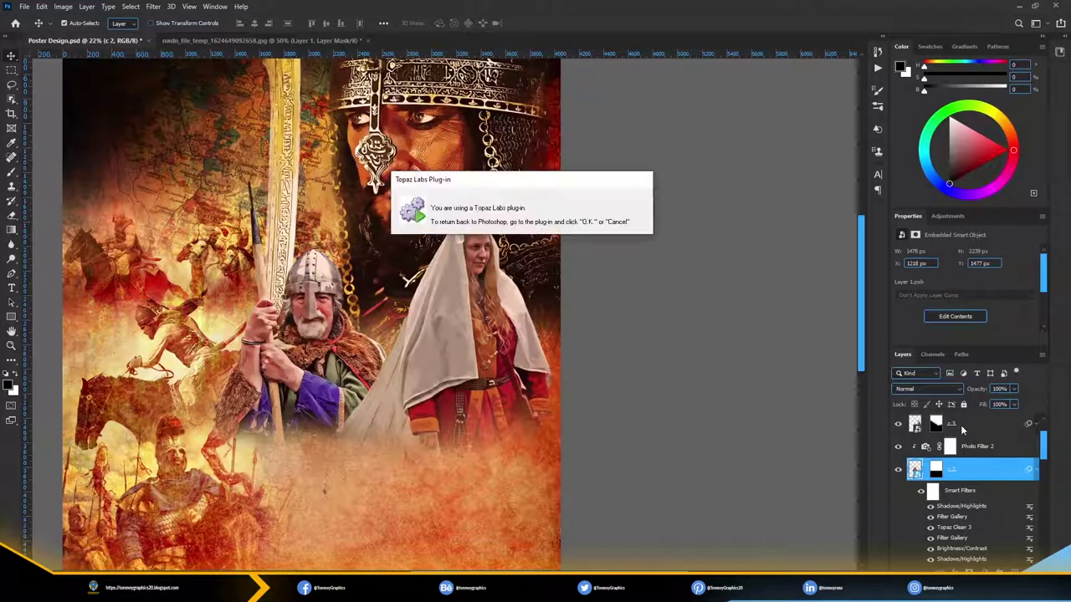
# - Add a Brightness/Contrast adjustment at 20 clipped to the veiled woman's layer
pyautogui.scroll(3, 484, 334)
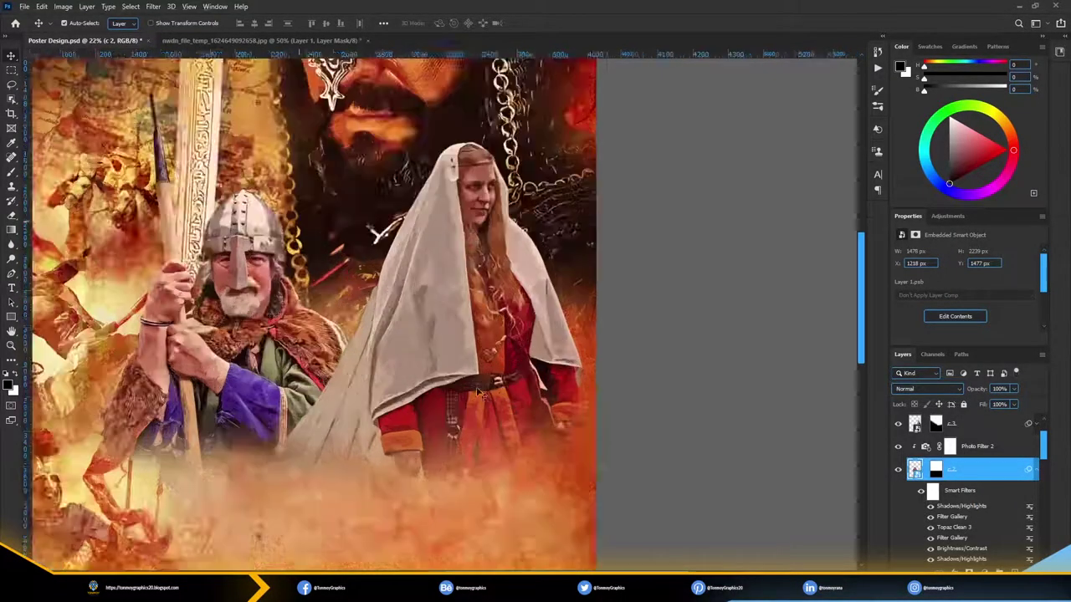
pyautogui.scroll(3, 484, 335)
pyautogui.scroll(-2, 484, 334)
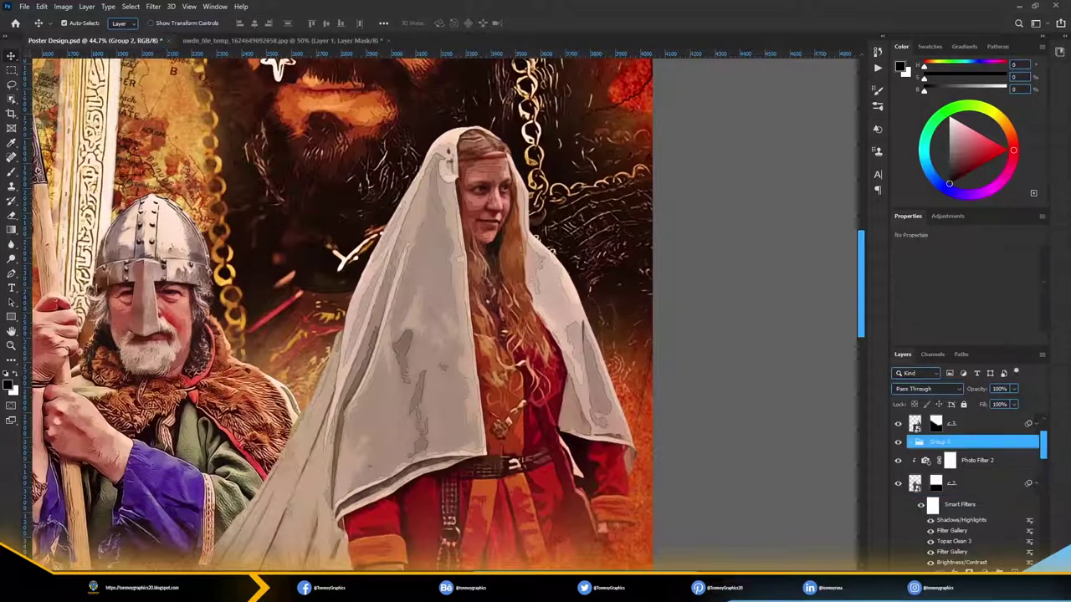
pyautogui.click(999, 572)
pyautogui.click(979, 424)
pyautogui.moveTo(964, 284); pyautogui.dragTo(974, 286)
pyautogui.click(978, 424)
pyautogui.click(999, 571)
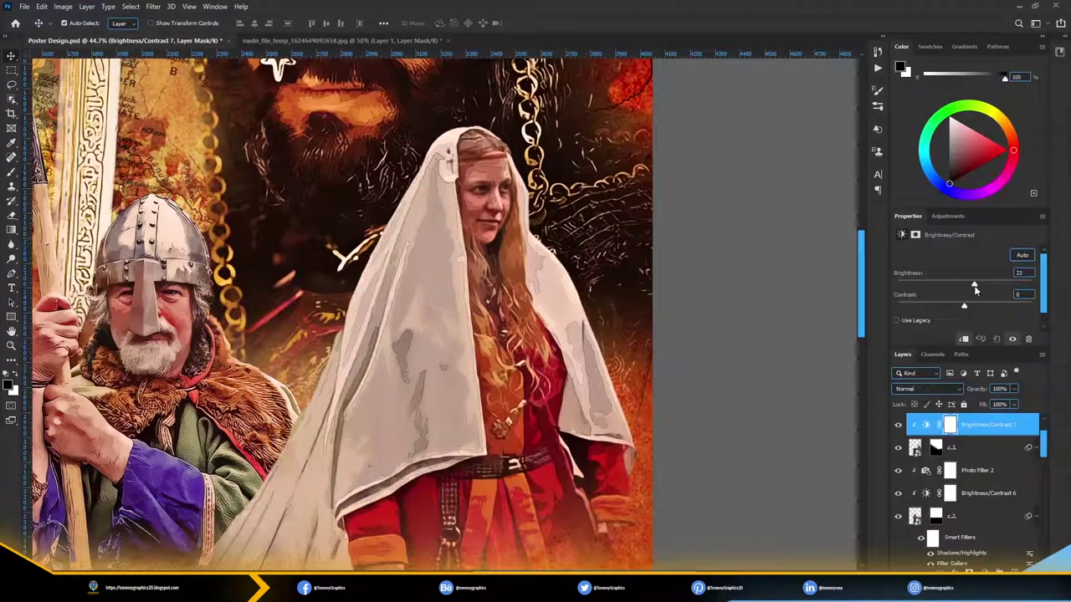
# - Reopen her Topaz Clean 3 smart filter, accept the warning, and confirm the blending options
pyautogui.click(1035, 449)
pyautogui.doubleClick(934, 502)
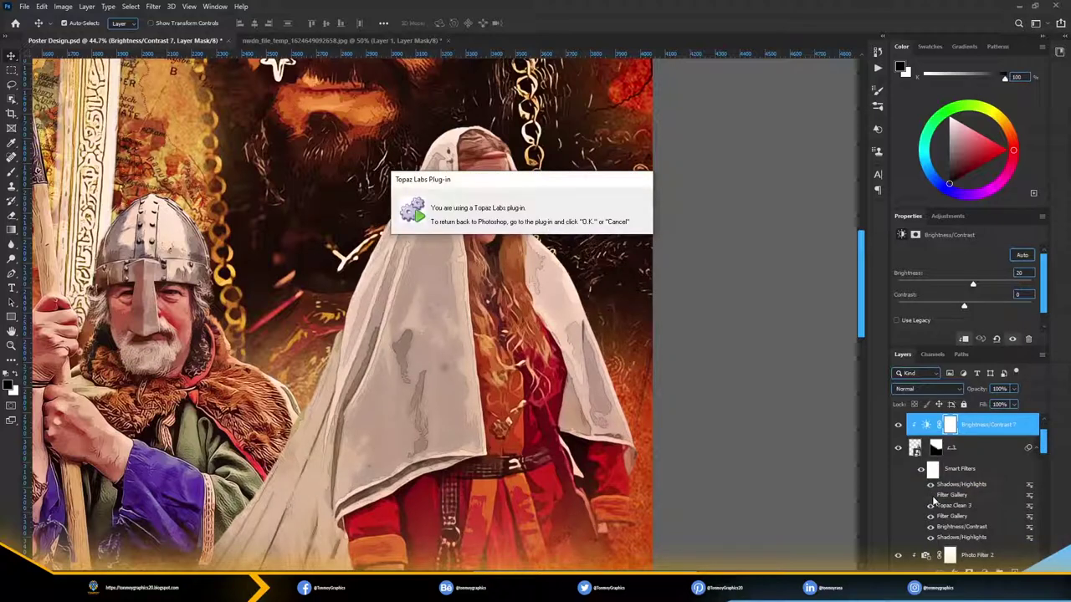
pyautogui.doubleClick(1030, 498)
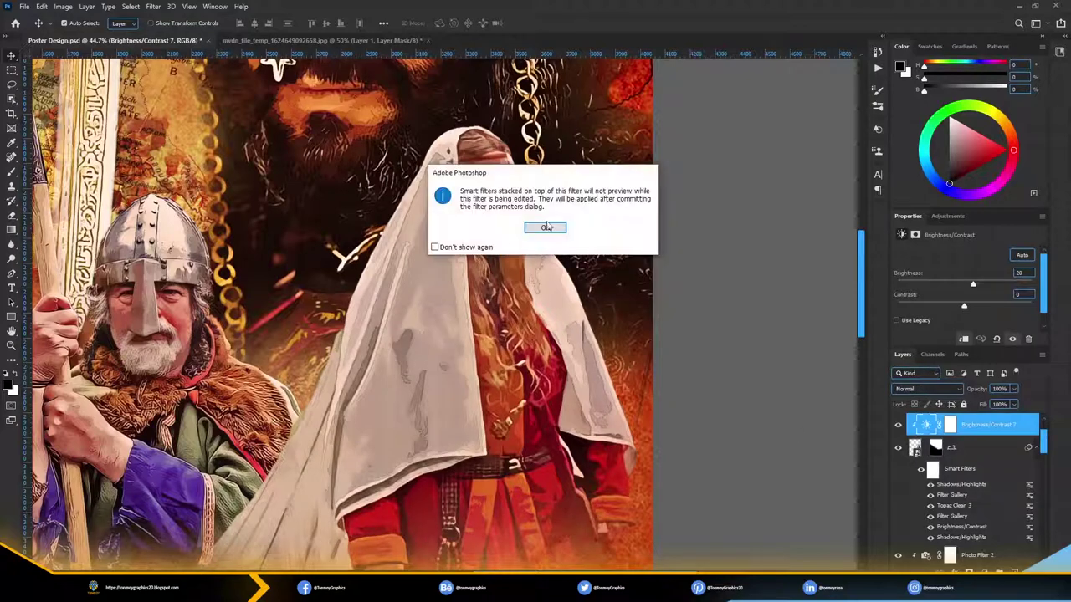
pyautogui.click(522, 225)
pyautogui.write('0')
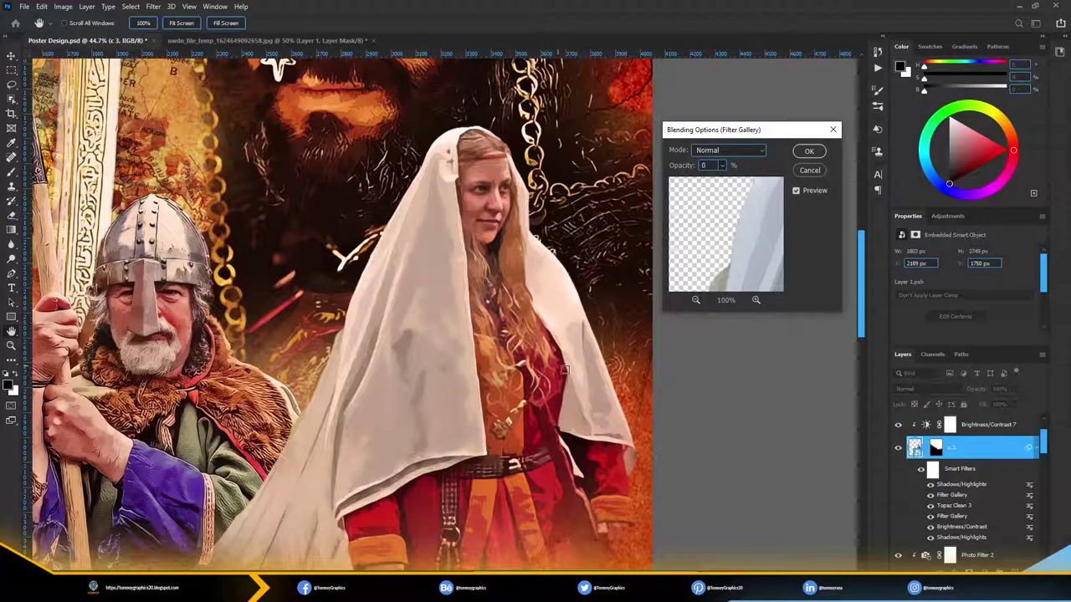
pyautogui.click(808, 151)
pyautogui.scroll(-3, 335, 310)
# - Add an Exposure adjustment of +0.17 with Offset 0, then try and undo a Gradient Map
pyautogui.click(983, 572)
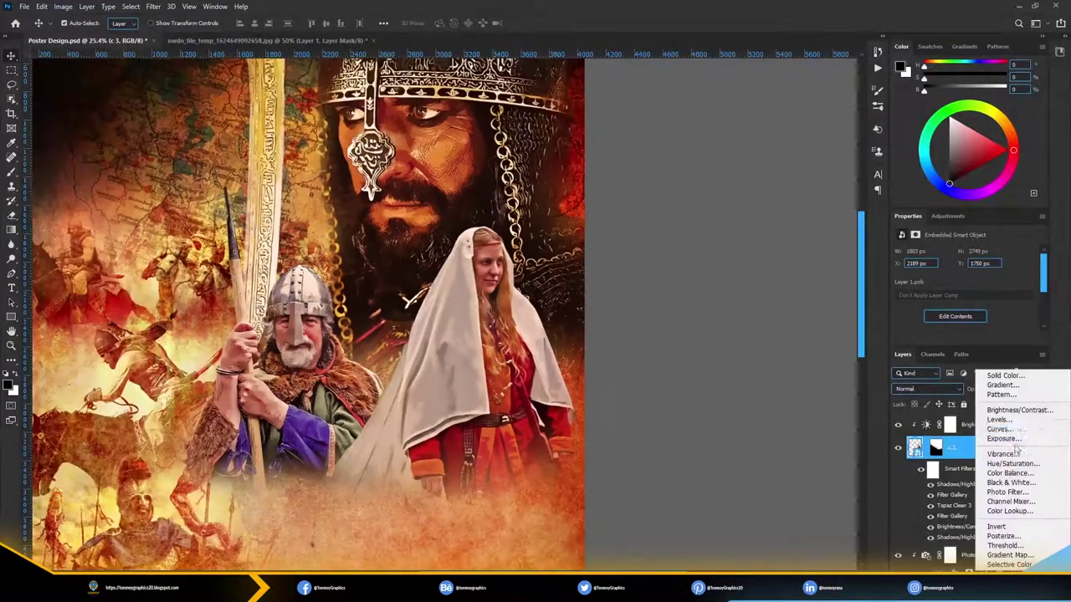
pyautogui.click(1004, 444)
pyautogui.moveTo(963, 282); pyautogui.dragTo(952, 302)
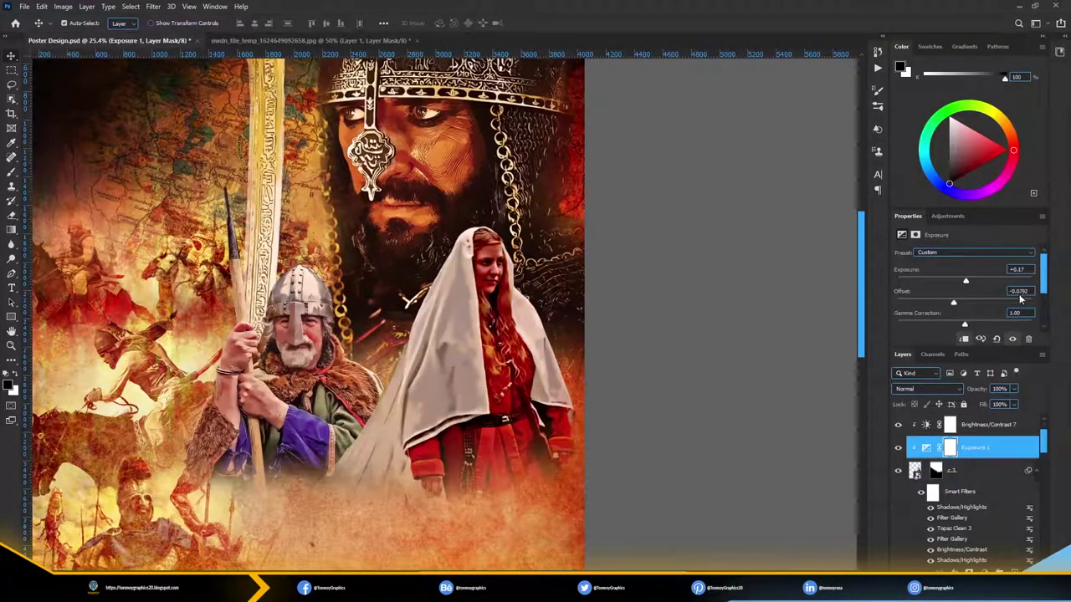
pyautogui.write('0')
pyautogui.click(983, 571)
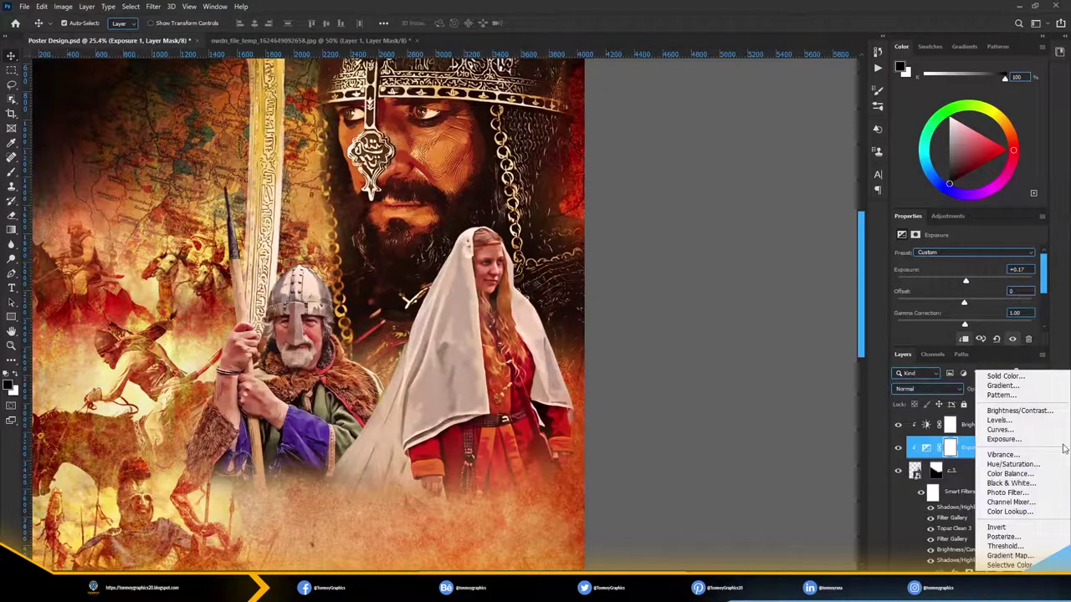
pyautogui.click(1035, 556)
pyautogui.hotkey('ctrl', 'z')
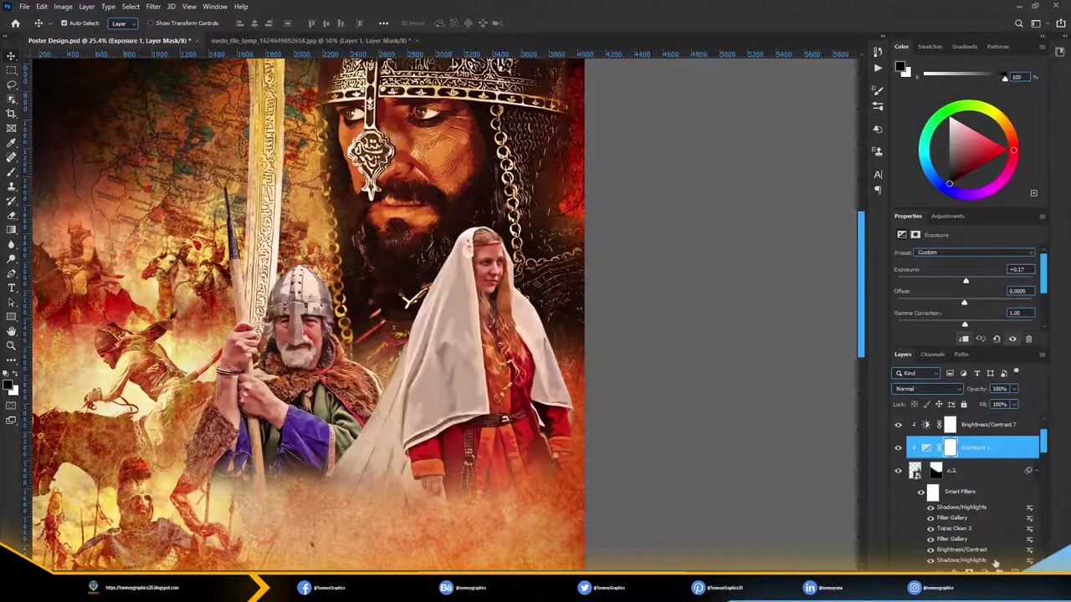
# - Add Vibrance with Saturation +17 and Alt-drag a copy above Photo Filter 2
pyautogui.click(983, 571)
pyautogui.click(1002, 458)
pyautogui.moveTo(964, 285); pyautogui.dragTo(978, 284)
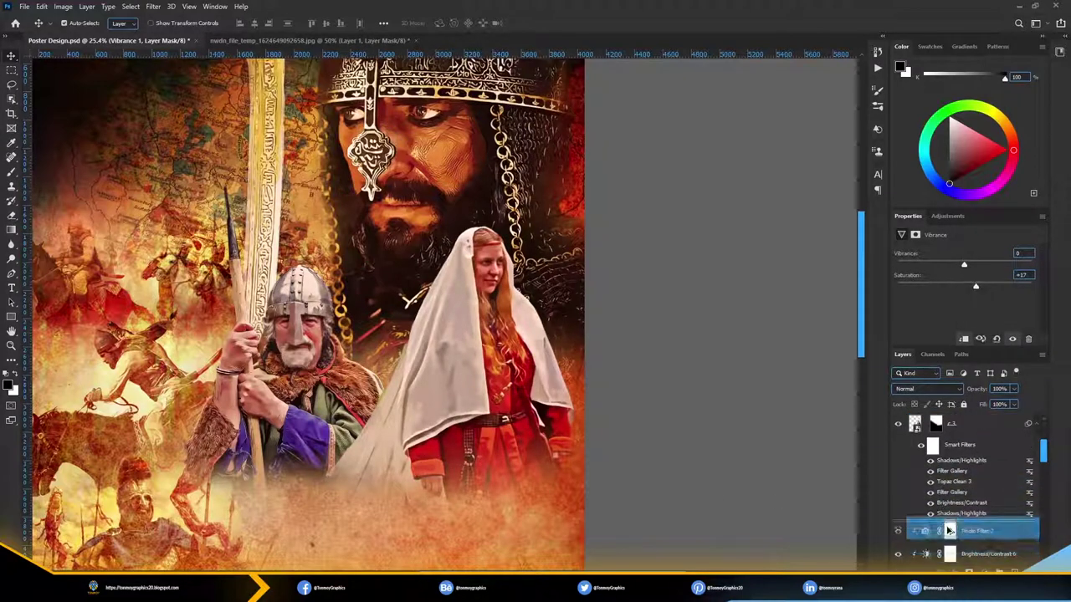
pyautogui.moveTo(975, 449); pyautogui.dragTo(962, 542)
pyautogui.scroll(-3, 542, 340)
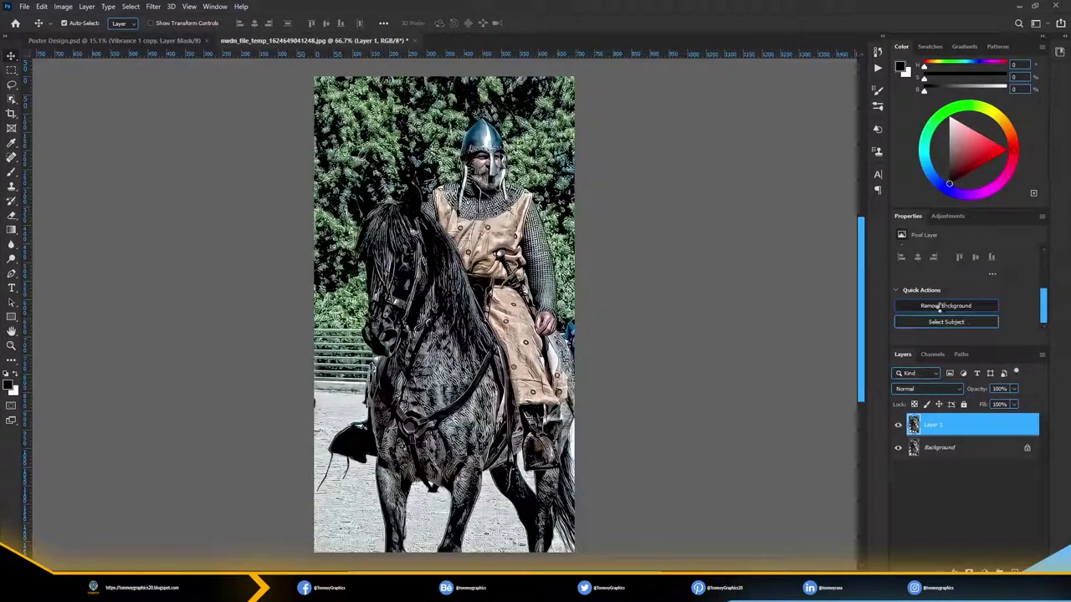
pyautogui.click(937, 306)
# - Bring the mounted knight into the lower poster, enlarged and nudged slightly right
pyautogui.moveTo(443, 318); pyautogui.dragTo(509, 370)
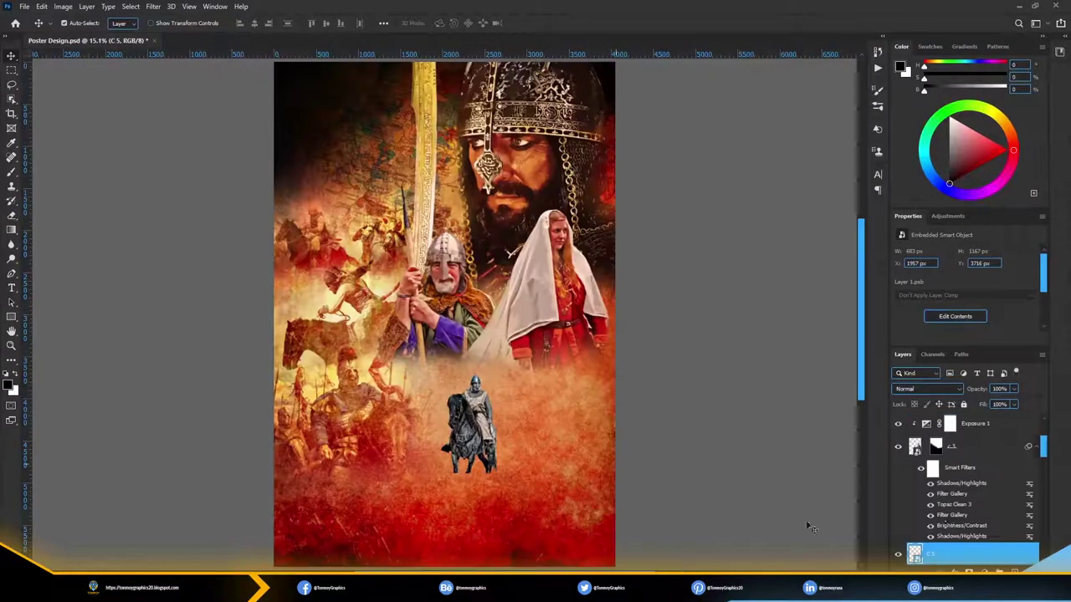
pyautogui.hotkey('ctrl', 't')
pyautogui.moveTo(499, 473); pyautogui.dragTo(535, 514)
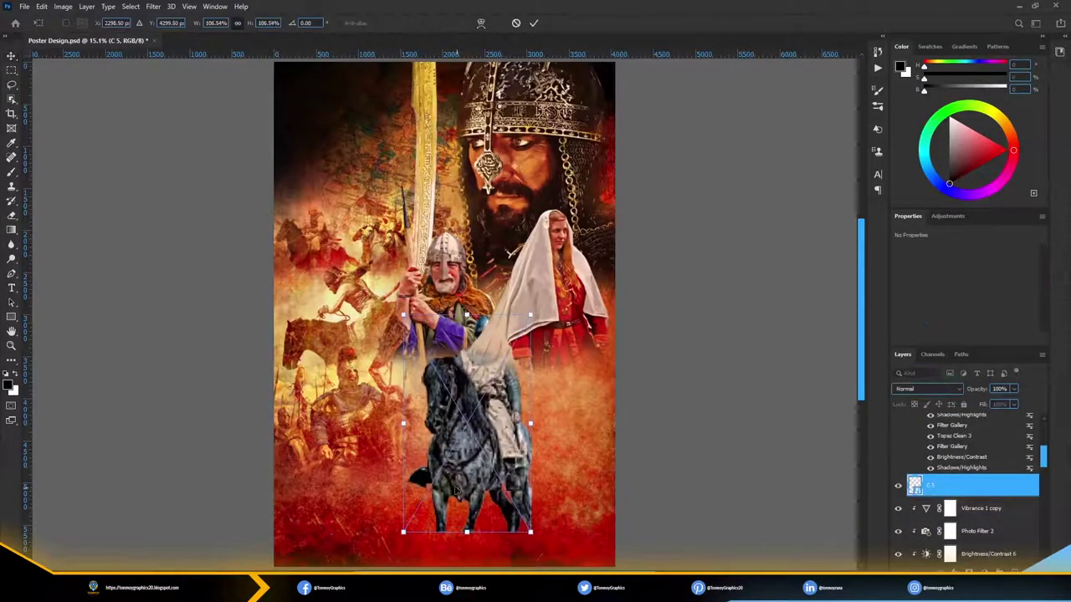
pyautogui.moveTo(502, 419); pyautogui.dragTo(439, 472)
pyautogui.press('Return')
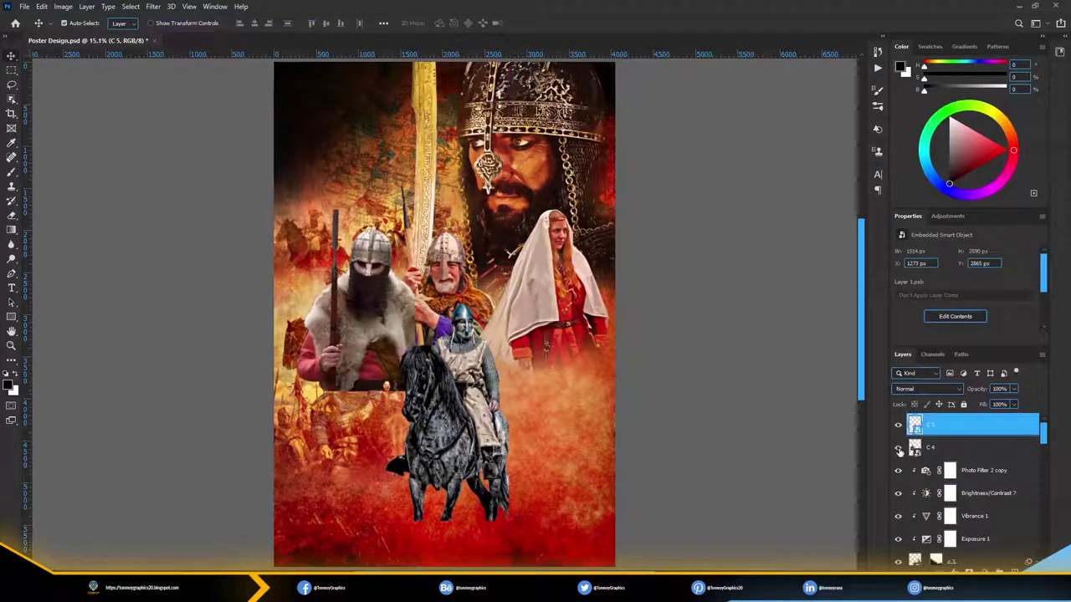
pyautogui.moveTo(475, 428)
pyautogui.mouseDown()
pyautogui.moveTo(503, 428)
pyautogui.moveTo(487, 428)
pyautogui.mouseUp()
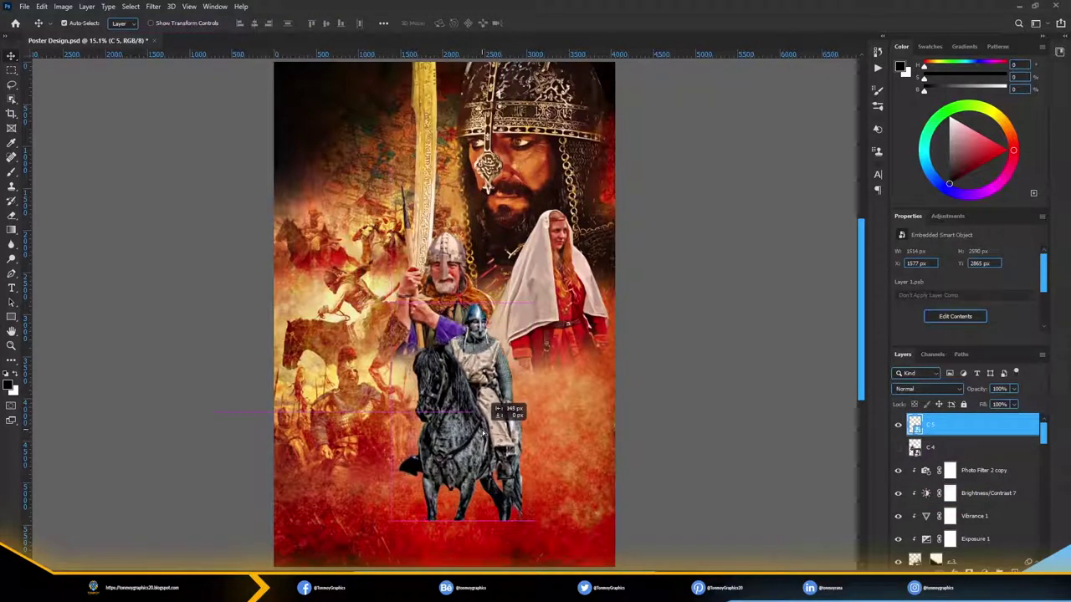
# - Mask the knight layer so the horse's legs fade into the red fog, then save
pyautogui.press('g')
pyautogui.moveTo(467, 545); pyautogui.dragTo(458, 443)
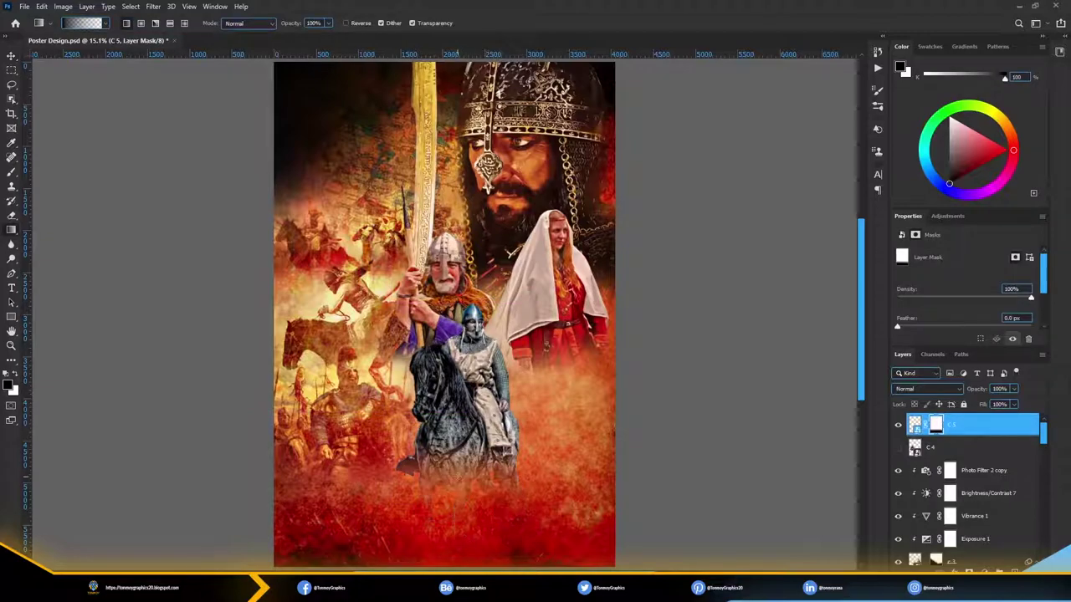
pyautogui.press('v')
pyautogui.scroll(3, 466, 387)
pyautogui.hotkey('ctrl', 's')
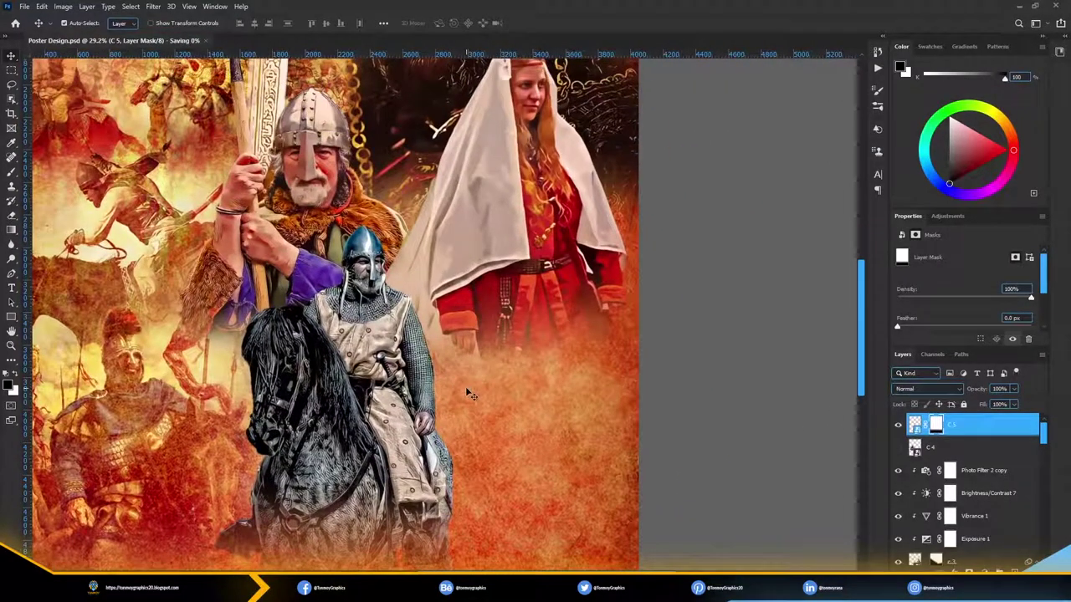
# - Show the fur-clad warrior layer and move it to the lower right
pyautogui.scroll(-2, 507, 340)
pyautogui.scroll(-2, 452, 368)
pyautogui.scroll(1, 390, 400)
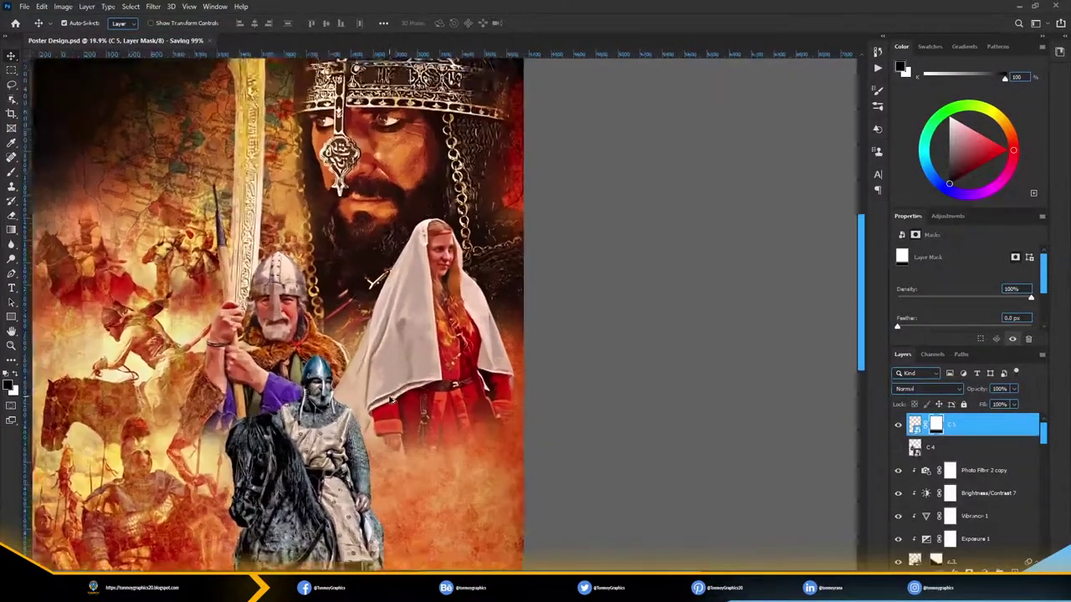
pyautogui.scroll(-3, 390, 400)
pyautogui.click(897, 447)
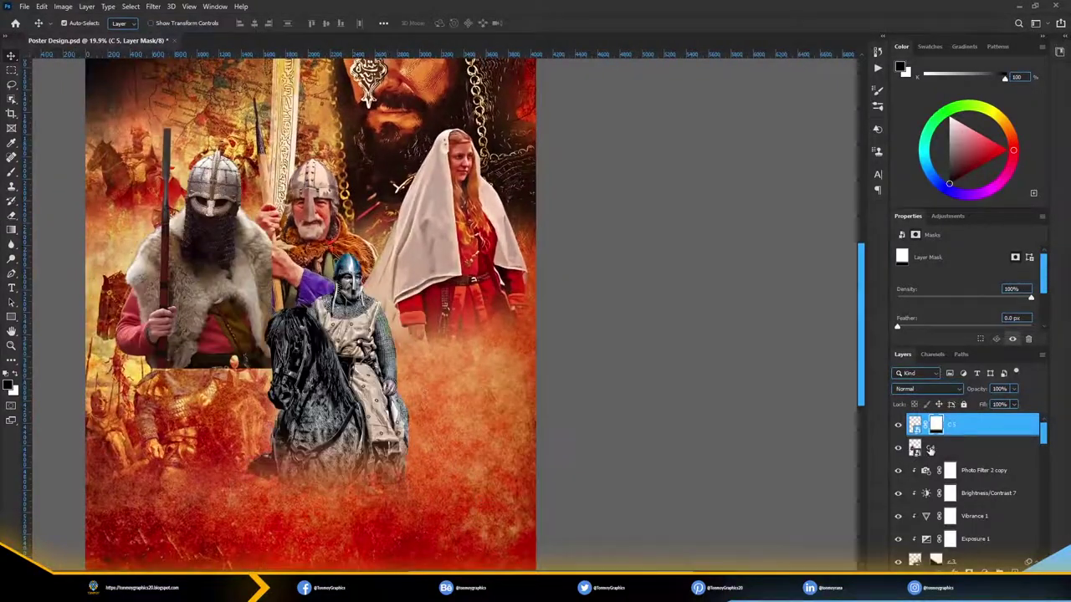
pyautogui.click(930, 449)
pyautogui.moveTo(252, 299)
pyautogui.mouseDown()
pyautogui.moveTo(516, 407)
pyautogui.moveTo(518, 391)
pyautogui.mouseUp()
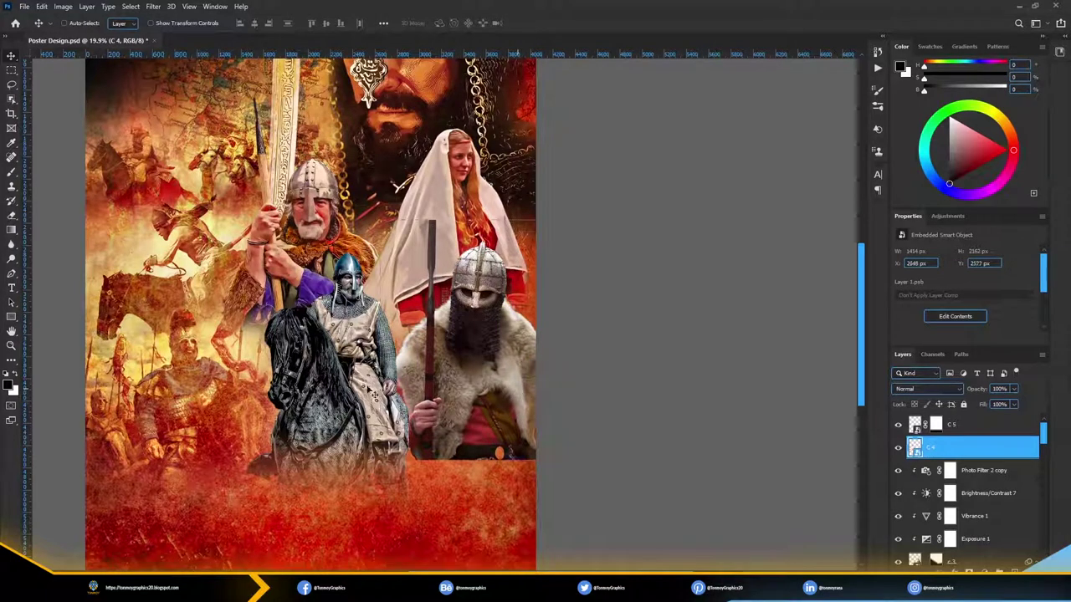
pyautogui.moveTo(373, 390); pyautogui.dragTo(378, 393)
# - Enlarge and reposition the fur-clad warrior, then add a layer mask to it
pyautogui.click(930, 447)
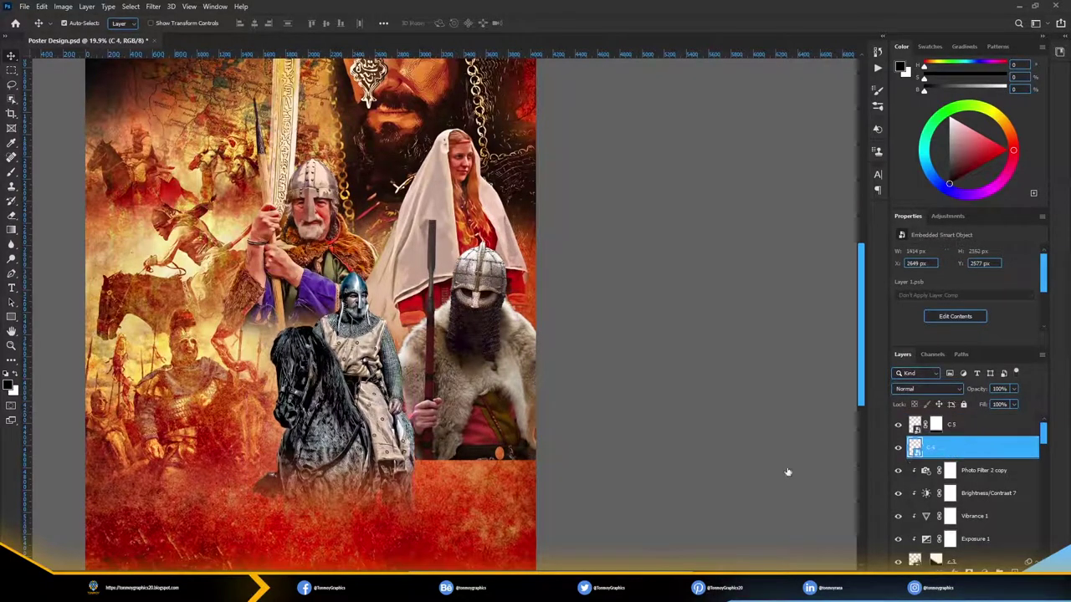
pyautogui.hotkey('ctrl', 't')
pyautogui.moveTo(480, 416)
pyautogui.mouseDown()
pyautogui.moveTo(500, 416)
pyautogui.moveTo(479, 387)
pyautogui.mouseUp()
pyautogui.moveTo(522, 420); pyautogui.dragTo(560, 452)
pyautogui.press('Return')
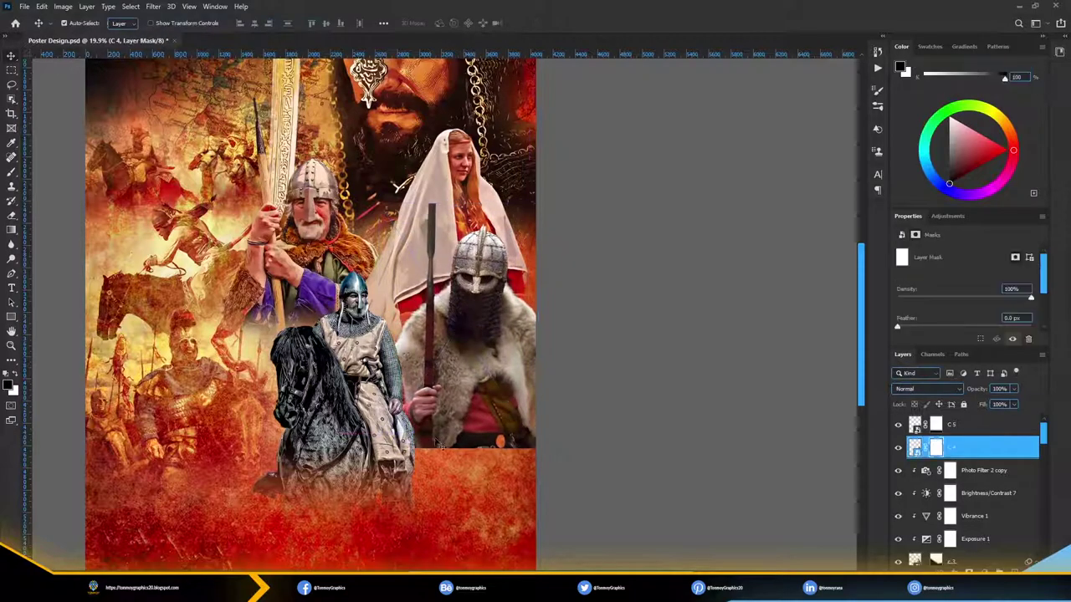
pyautogui.hotkey('ctrl', '0')
pyautogui.scroll(2, 431, 341)
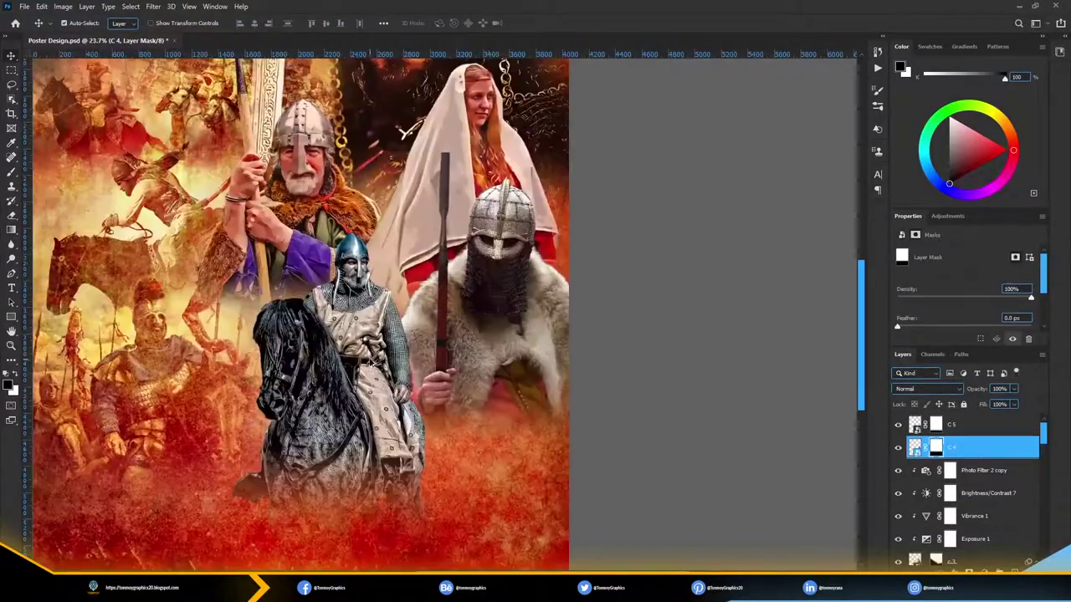
pyautogui.scroll(3, 419, 243)
pyautogui.scroll(1, 419, 244)
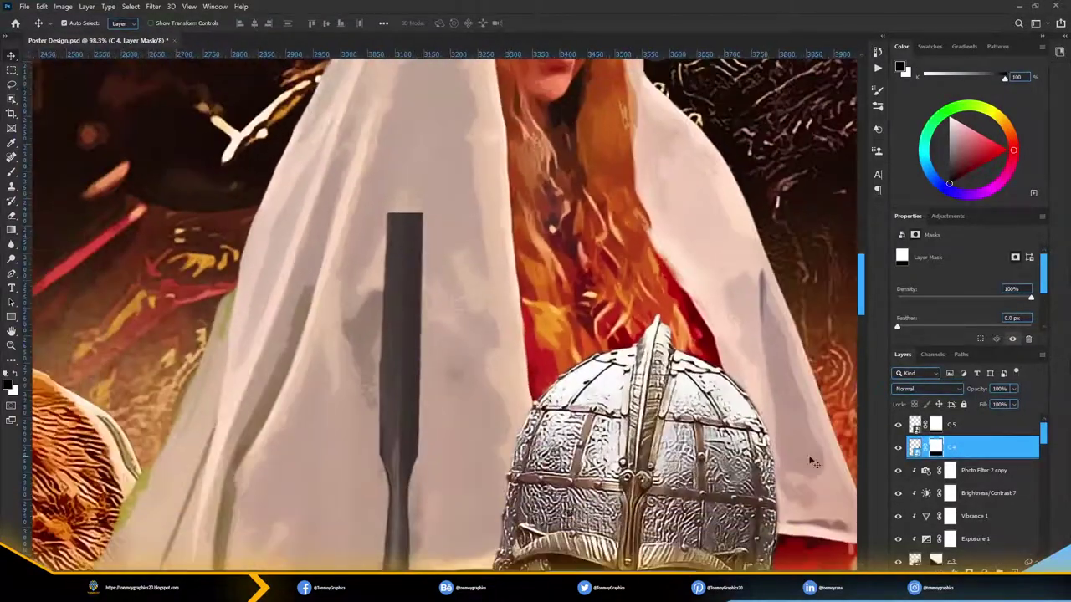
pyautogui.scroll(-5, 418, 259)
pyautogui.scroll(4, 418, 260)
pyautogui.scroll(-4, 419, 265)
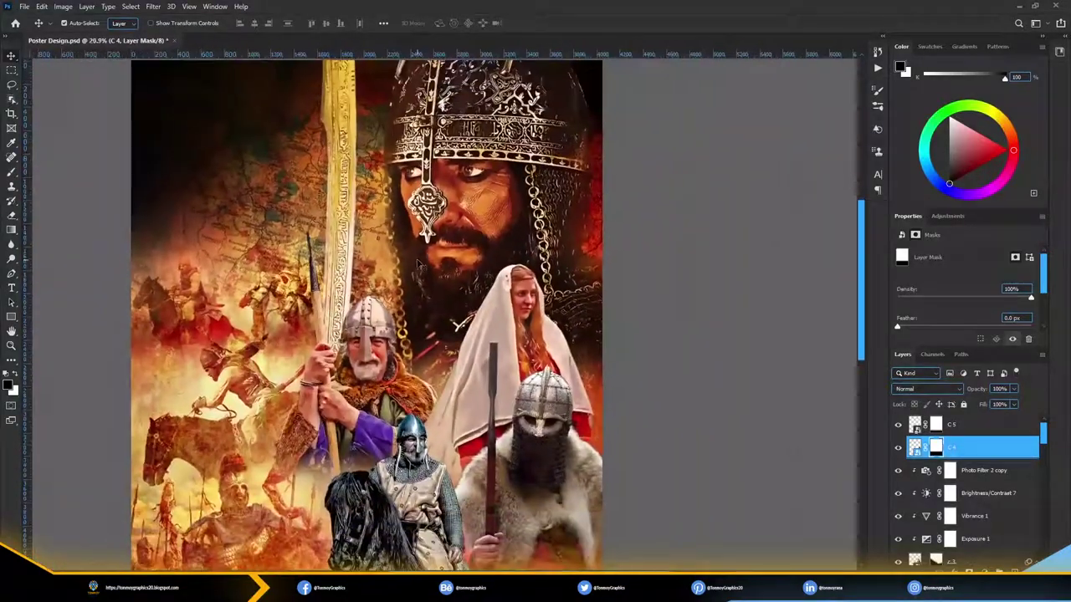
pyautogui.scroll(5, 493, 355)
# - Draw a filled half spear-tip shape on the pole top and place it below C 4
pyautogui.press('p')
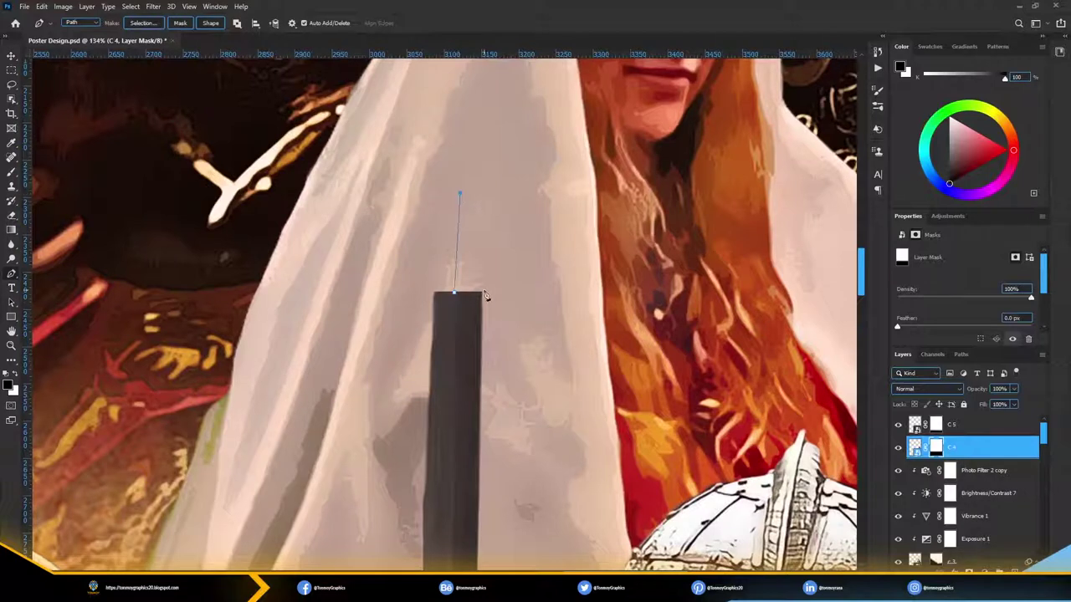
pyautogui.click(83, 23)
pyautogui.click(80, 34)
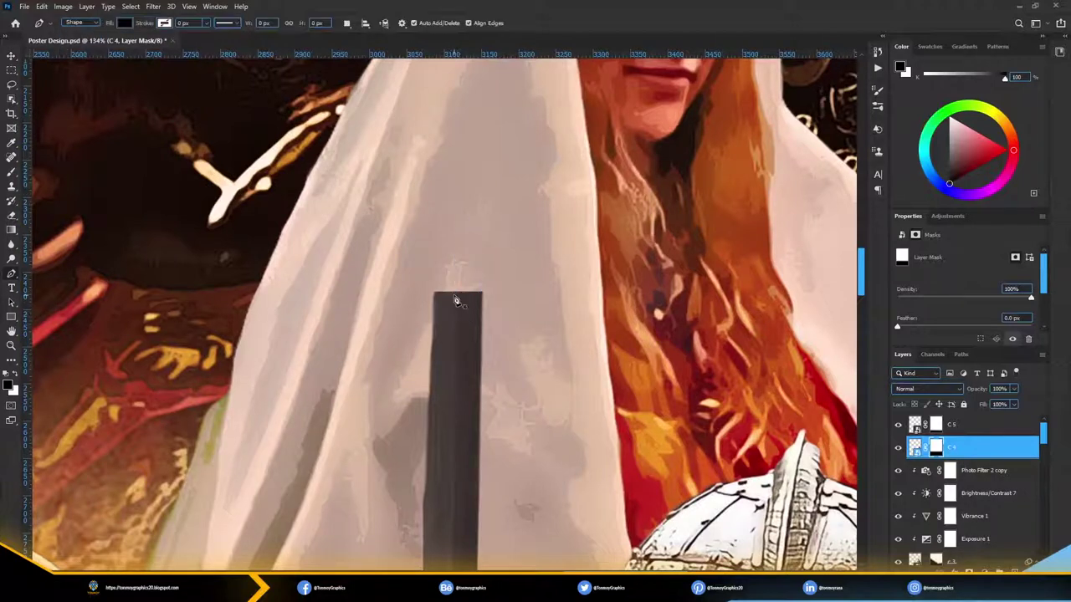
pyautogui.click(456, 294)
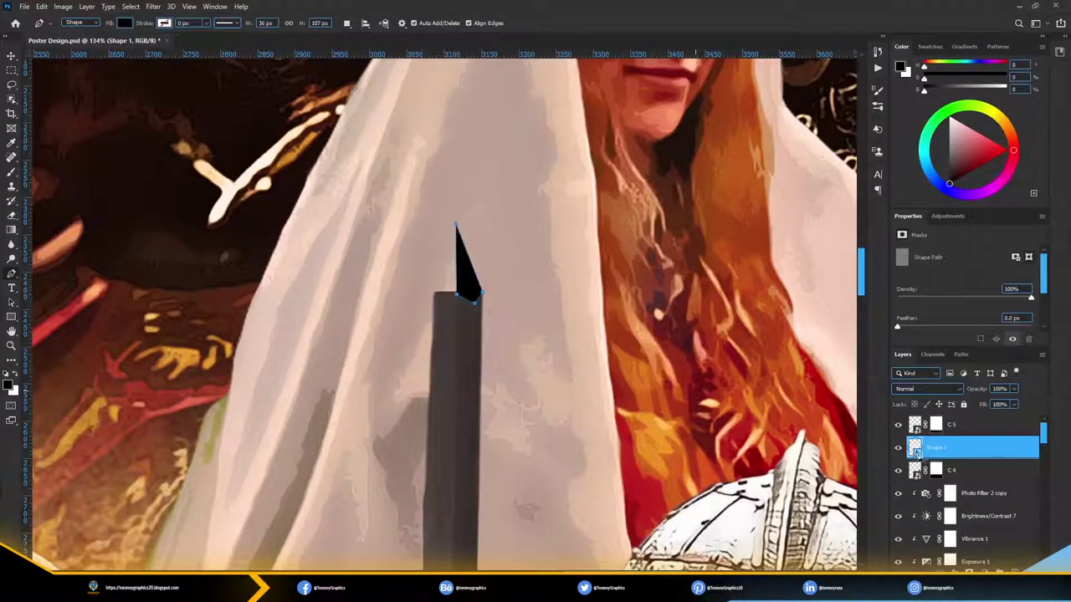
pyautogui.doubleClick(916, 449)
pyautogui.press('Return')
pyautogui.press('v')
pyautogui.scroll(3, 467, 286)
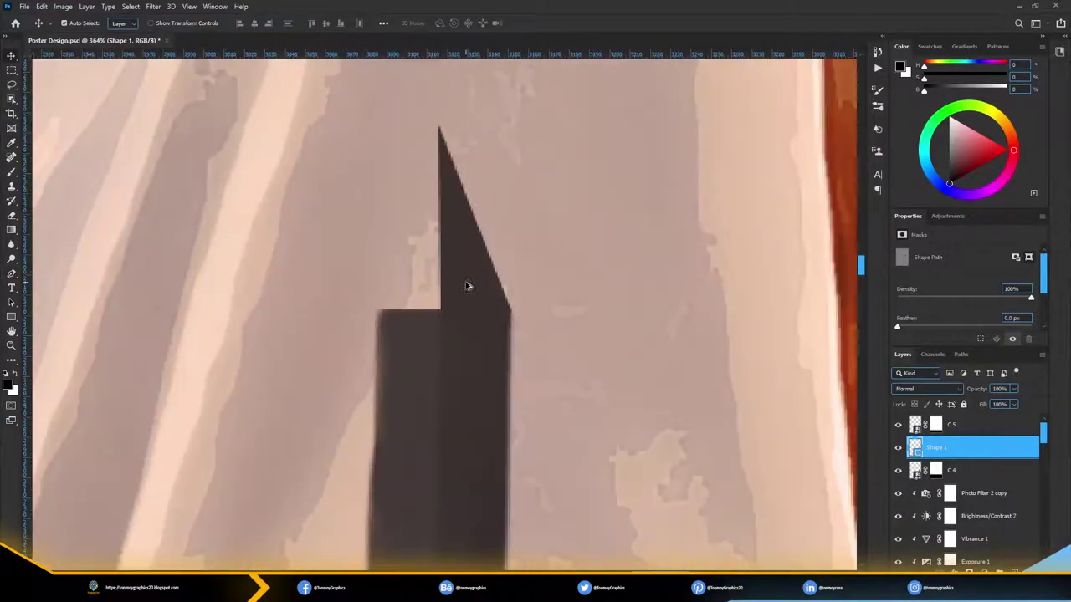
pyautogui.hotkey('ctrl', '[')
# - Duplicate and flip the half-tip horizontally, then align its anchor points into a symmetrical tip
pyautogui.hotkey('ctrl', 'j')
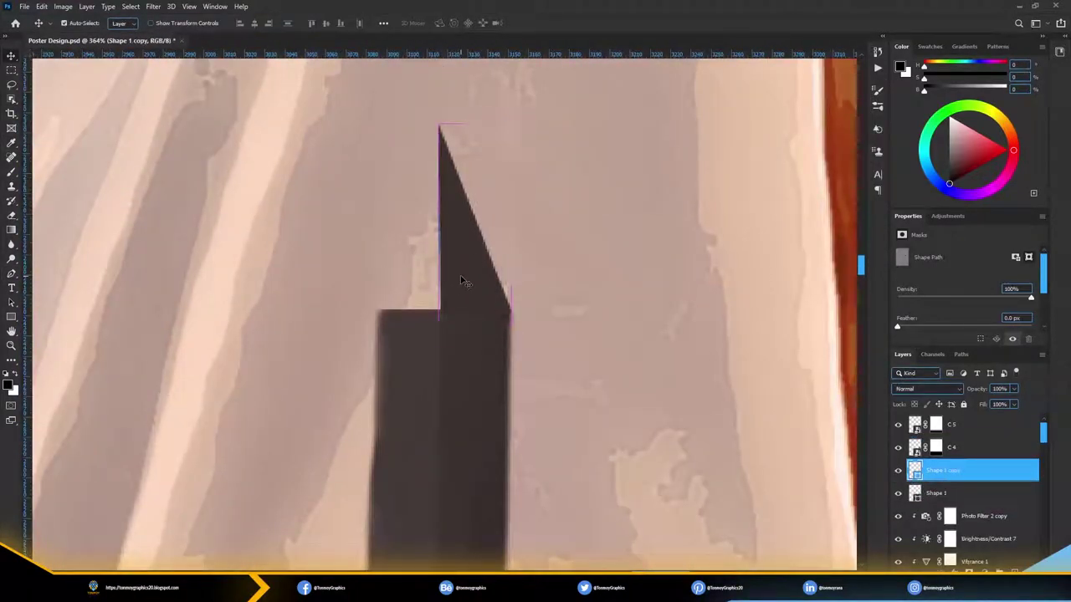
pyautogui.hotkey('ctrl', 't')
pyautogui.rightClick(460, 279)
pyautogui.click(485, 461)
pyautogui.press('Return')
pyautogui.moveTo(481, 277); pyautogui.dragTo(409, 273)
pyautogui.press('a')
pyautogui.moveTo(437, 317); pyautogui.dragTo(439, 318)
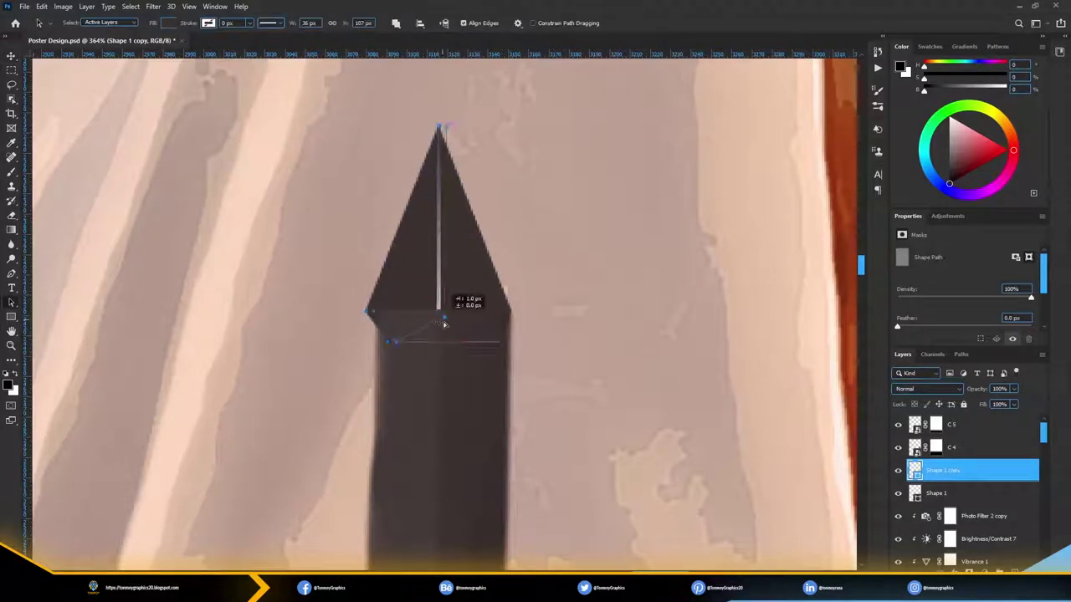
pyautogui.moveTo(365, 312); pyautogui.dragTo(374, 313)
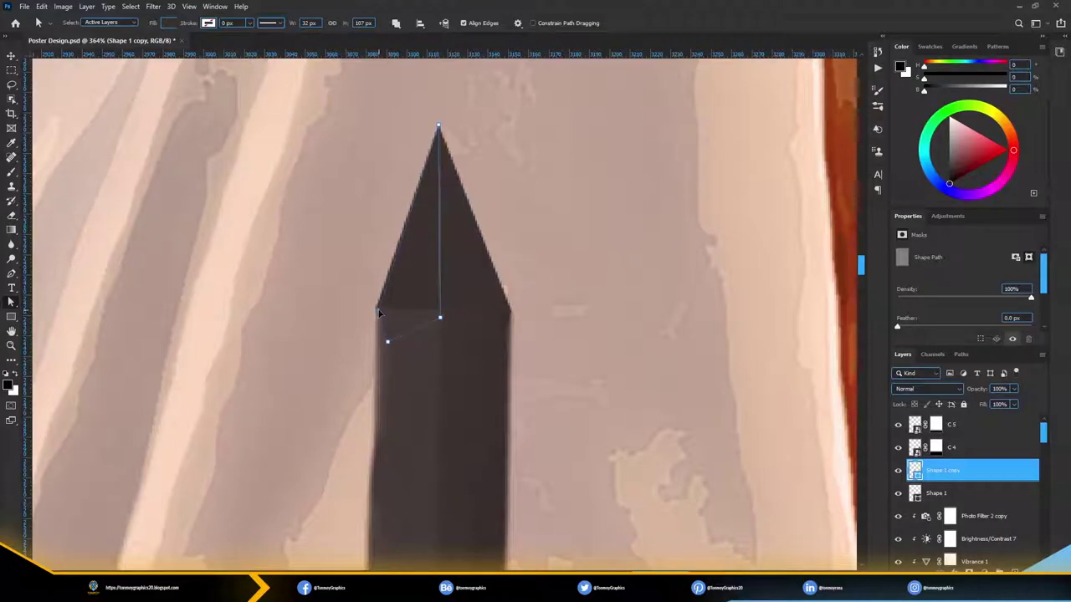
# - Select both tip halves and scale and tilt the spear tip to fit the pole
pyautogui.doubleClick(914, 470)
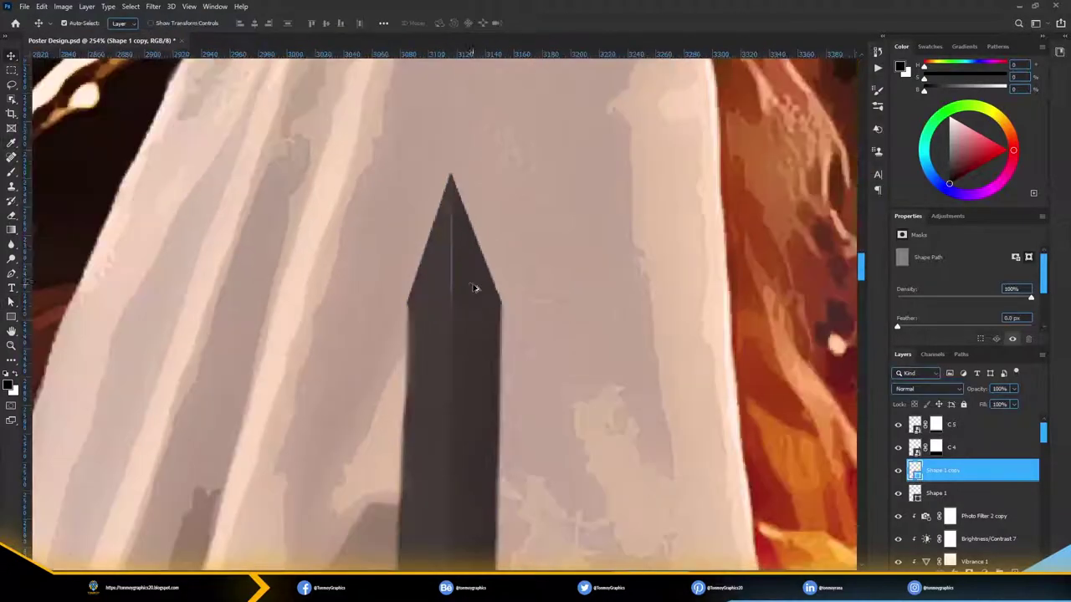
pyautogui.keyDown('alt'); pyautogui.scroll(-3, 471, 287); pyautogui.keyUp('alt')
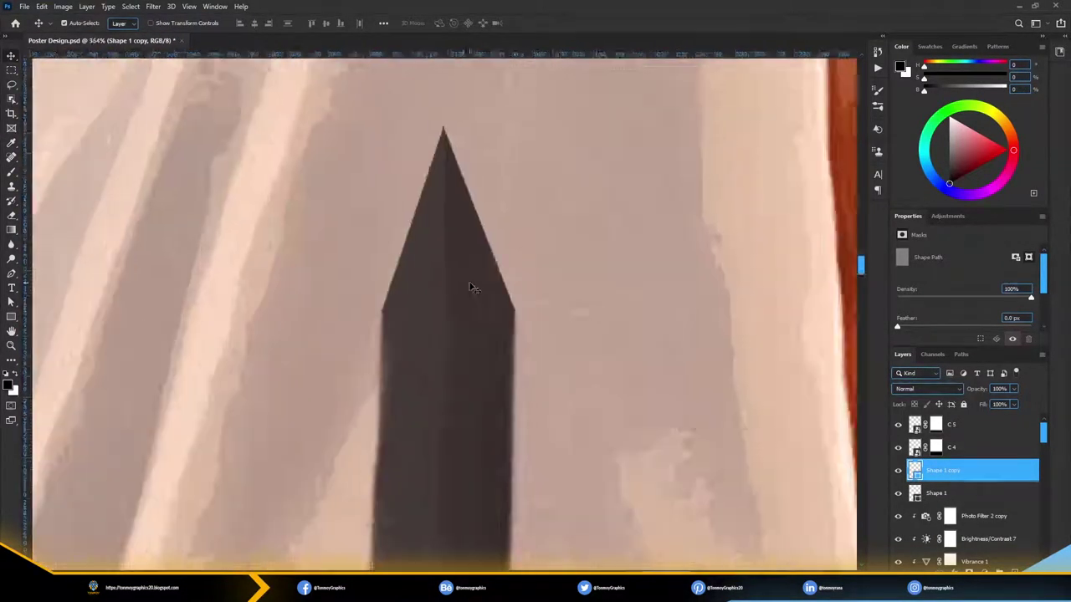
pyautogui.keyDown('shift'); pyautogui.click(975, 493); pyautogui.keyUp('shift')
pyautogui.scroll(-5, 508, 292)
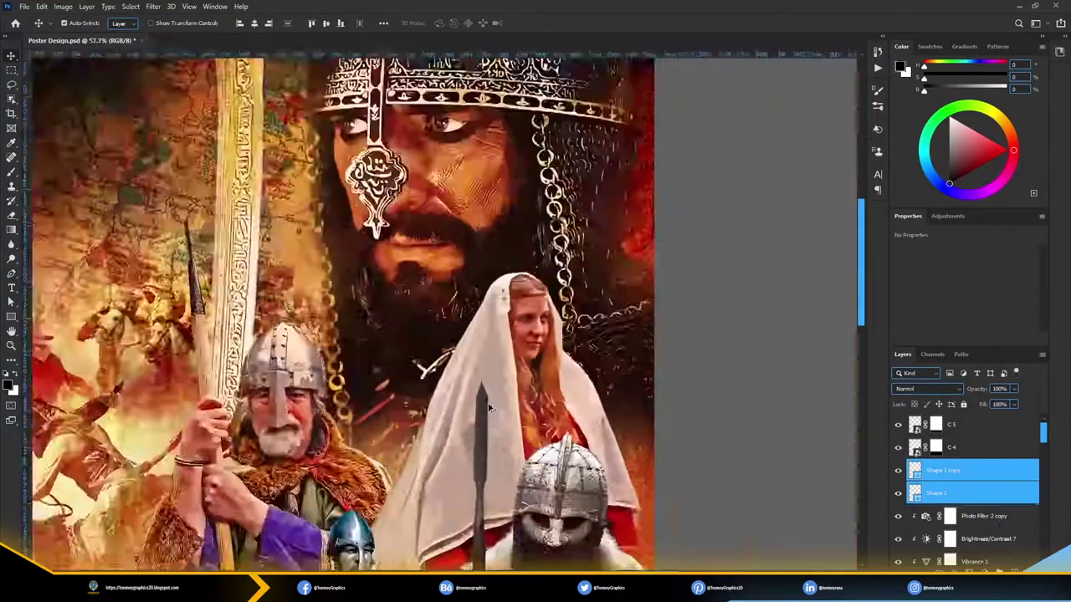
pyautogui.scroll(5, 508, 292)
pyautogui.keyDown('alt'); pyautogui.scroll(1, 507, 292); pyautogui.keyUp('alt')
pyautogui.click(507, 287)
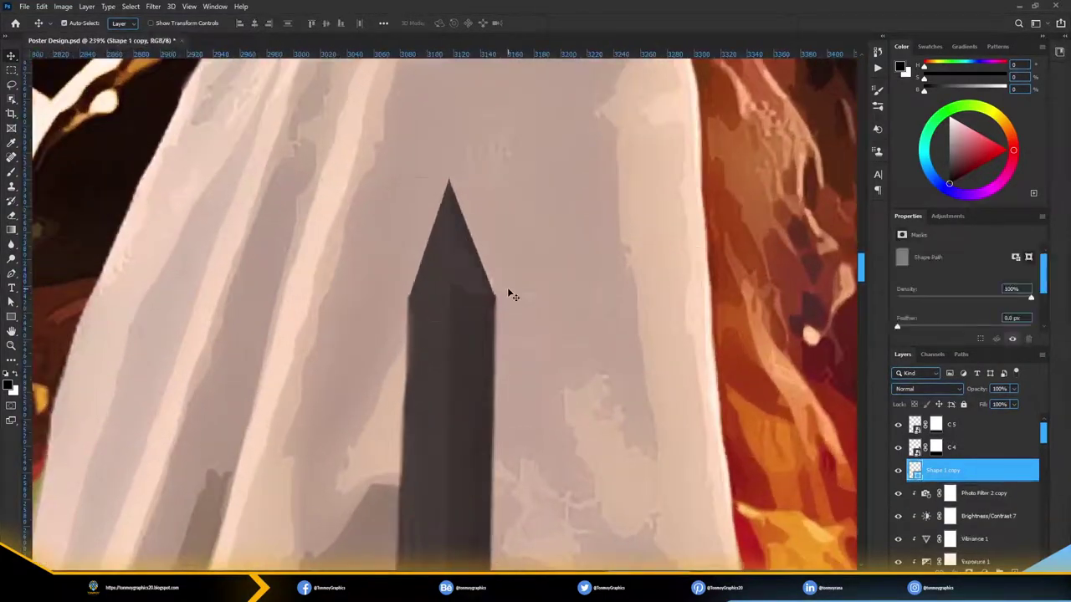
pyautogui.hotkey('ctrl', 't')
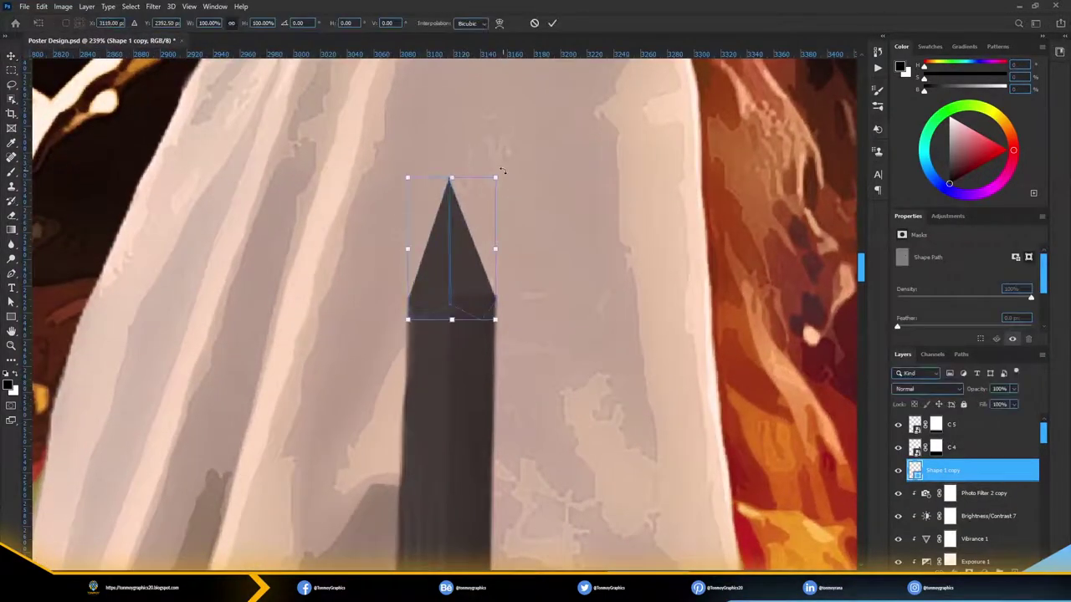
pyautogui.moveTo(499, 324); pyautogui.dragTo(545, 330)
pyautogui.press('Return')
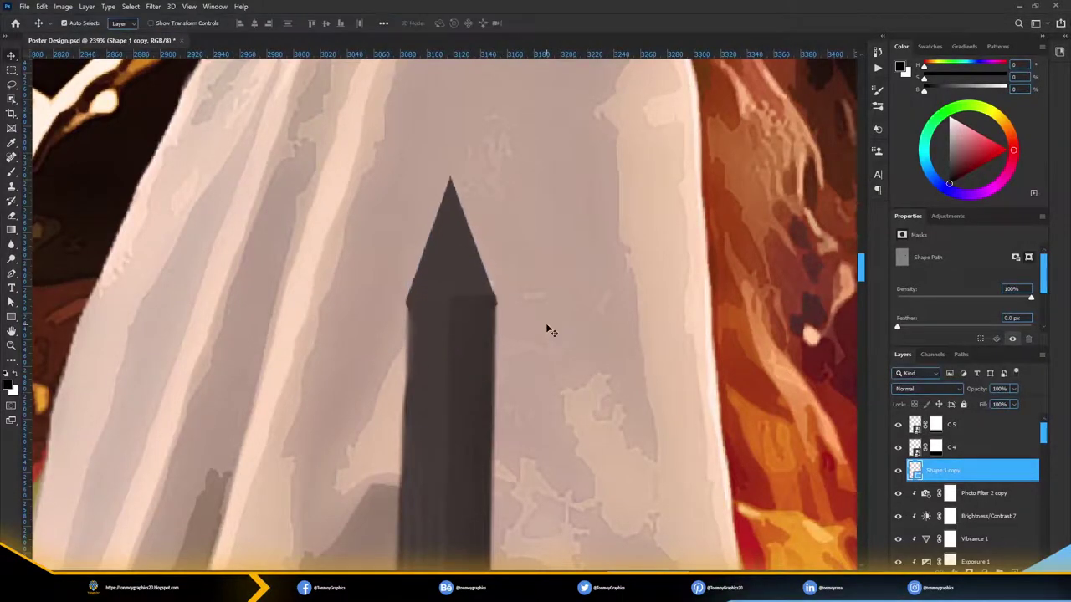
# - Paint C 4's mask to reveal the spear tip over the warrior
pyautogui.scroll(-3, 545, 323)
pyautogui.scroll(-2, 546, 323)
pyautogui.scroll(5, 495, 334)
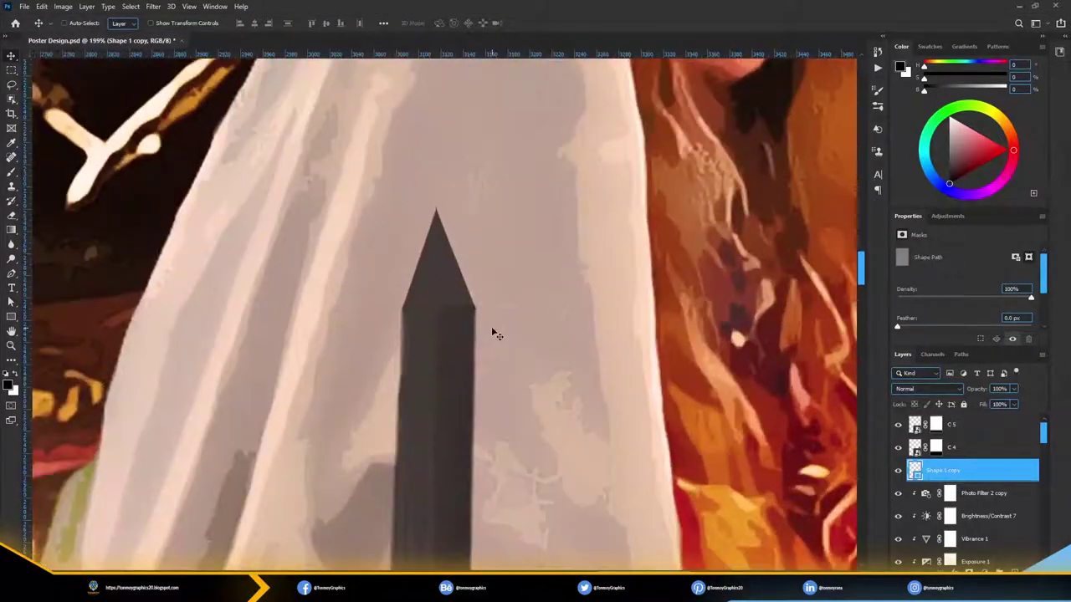
pyautogui.scroll(8, 491, 327)
pyautogui.click(935, 448)
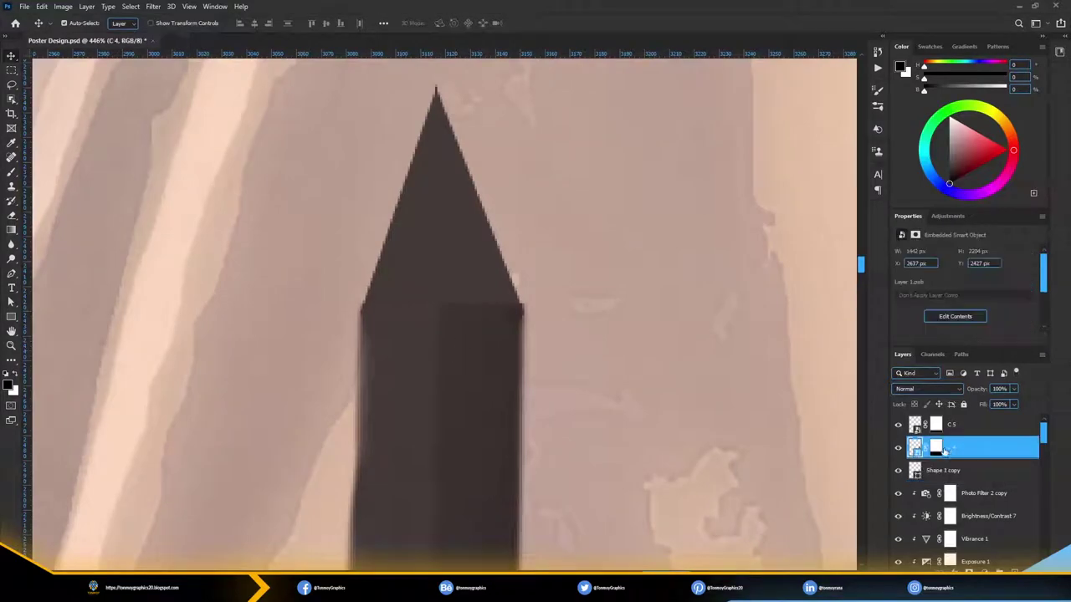
pyautogui.press('b')
pyautogui.moveTo(371, 333); pyautogui.dragTo(435, 350)
pyautogui.click(935, 447)
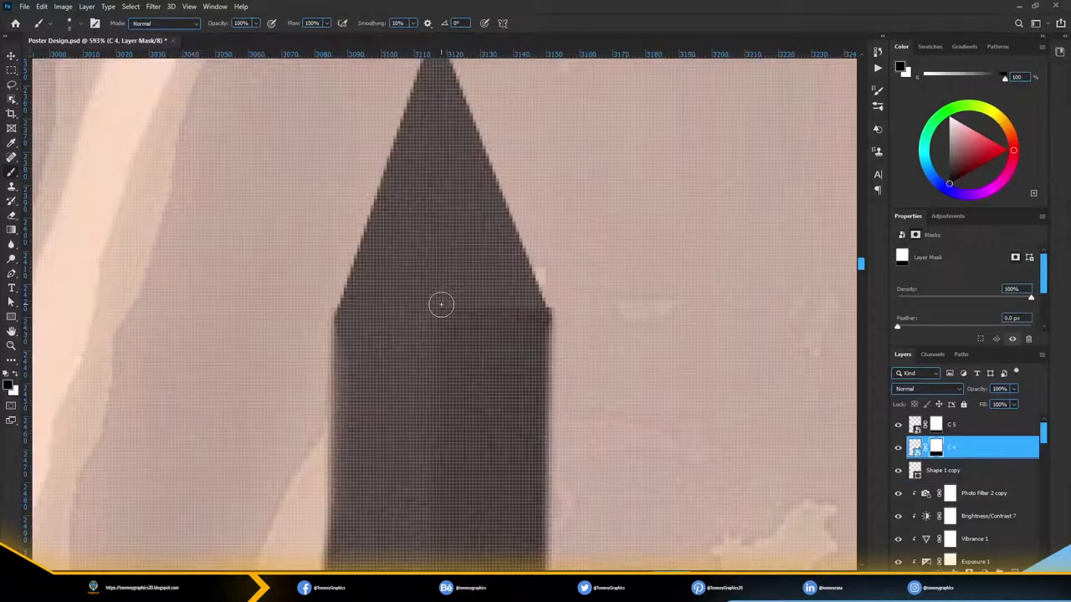
pyautogui.press('v')
pyautogui.scroll(-10, 382, 340)
pyautogui.scroll(-10, 551, 436)
# - Duplicate the spear-tip shape and recolour it dark brown sampled from the thin stick
pyautogui.scroll(10, 551, 436)
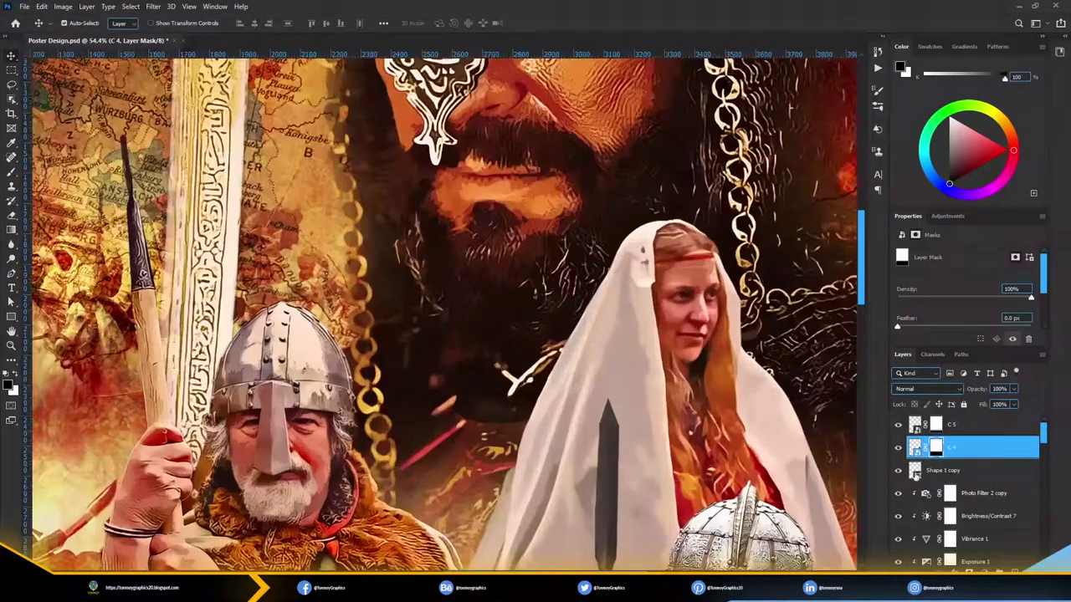
pyautogui.click(942, 470)
pyautogui.hotkey('ctrl', 'j')
pyautogui.doubleClick(915, 471)
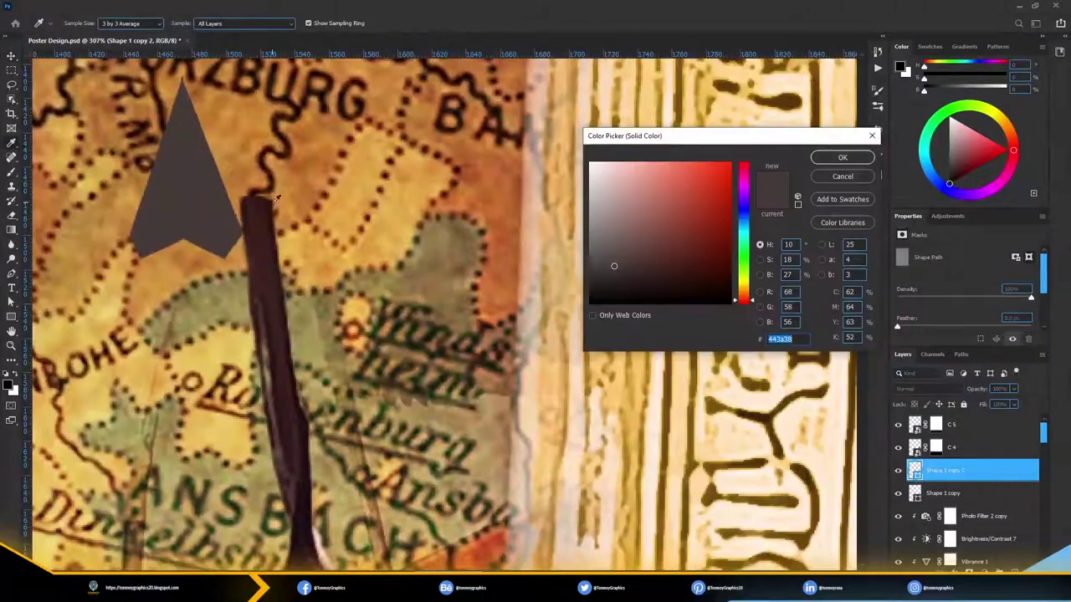
pyautogui.click(266, 352)
pyautogui.click(842, 155)
# - Shrink, rotate and position the brown tip onto the top of the thin spear
pyautogui.hotkey('ctrl', 't')
pyautogui.moveTo(244, 259); pyautogui.dragTo(210, 206)
pyautogui.moveTo(194, 167); pyautogui.dragTo(269, 176)
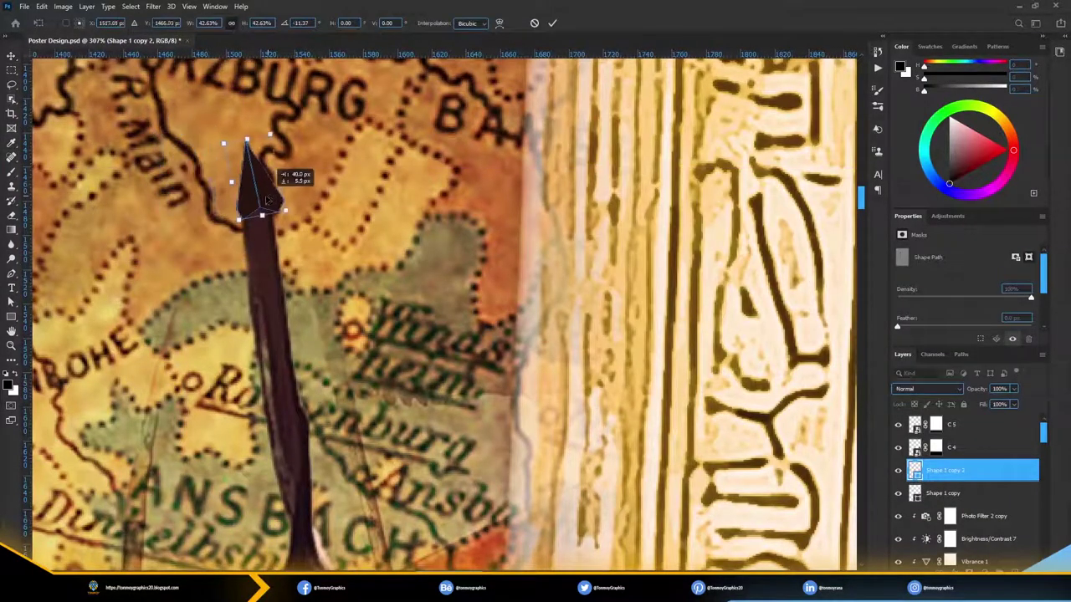
pyautogui.scroll(2, 256, 203)
pyautogui.scroll(2, 277, 435)
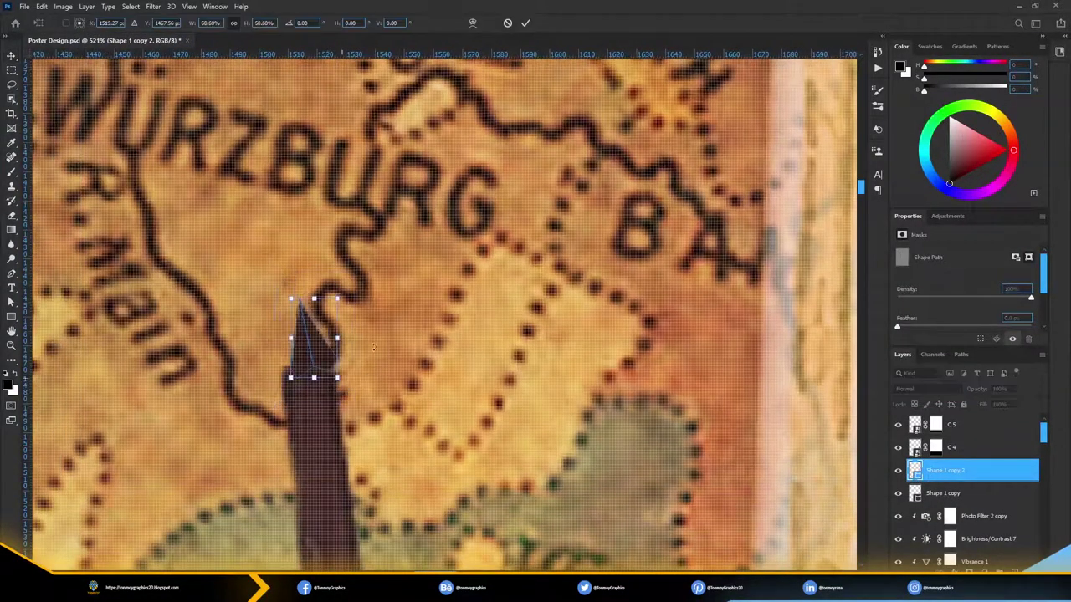
pyautogui.moveTo(360, 276); pyautogui.dragTo(368, 293)
pyautogui.moveTo(350, 400); pyautogui.dragTo(333, 387)
pyautogui.press('Return')
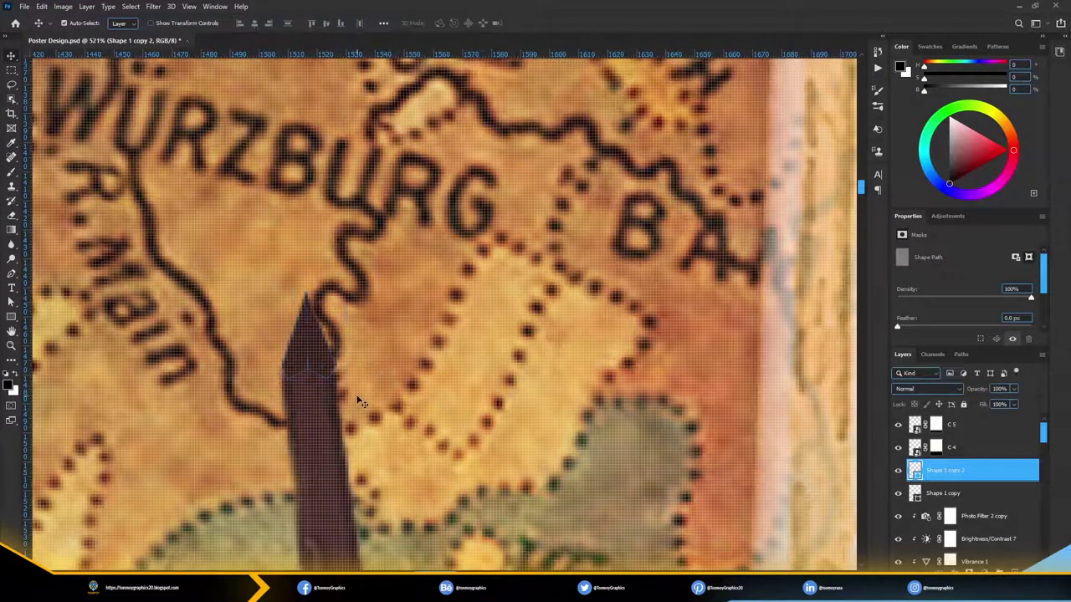
# - Check the arrowhead transform and move the new tip layer lower in the stack
pyautogui.scroll(-2, 335, 393)
pyautogui.hotkey('ctrl', 't')
pyautogui.press('Return')
pyautogui.scroll(-10, 376, 422)
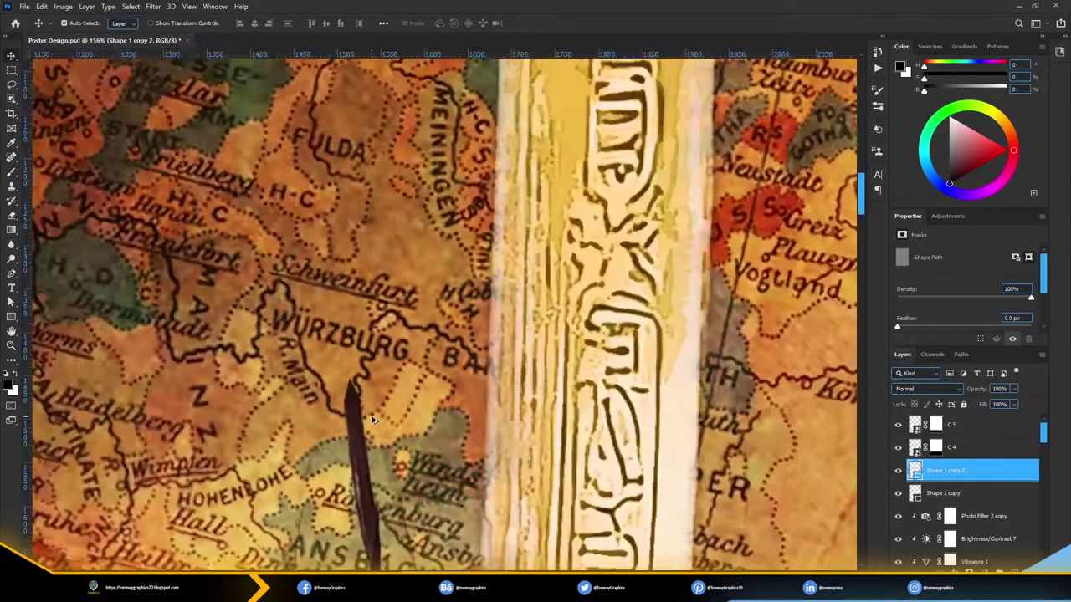
pyautogui.moveTo(970, 470)
pyautogui.mouseDown()
pyautogui.moveTo(942, 517)
pyautogui.moveTo(964, 476)
pyautogui.mouseUp()
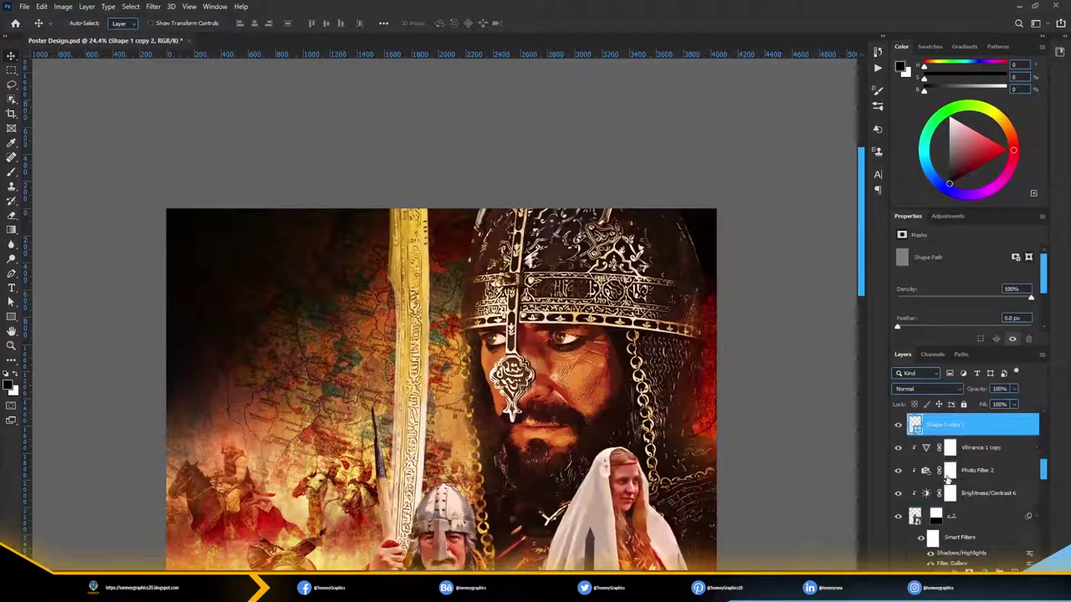
# - Group the selected layers, fit the poster in view and save
pyautogui.hotkey('ctrl', 'g')
pyautogui.hotkey('ctrl', 'z')
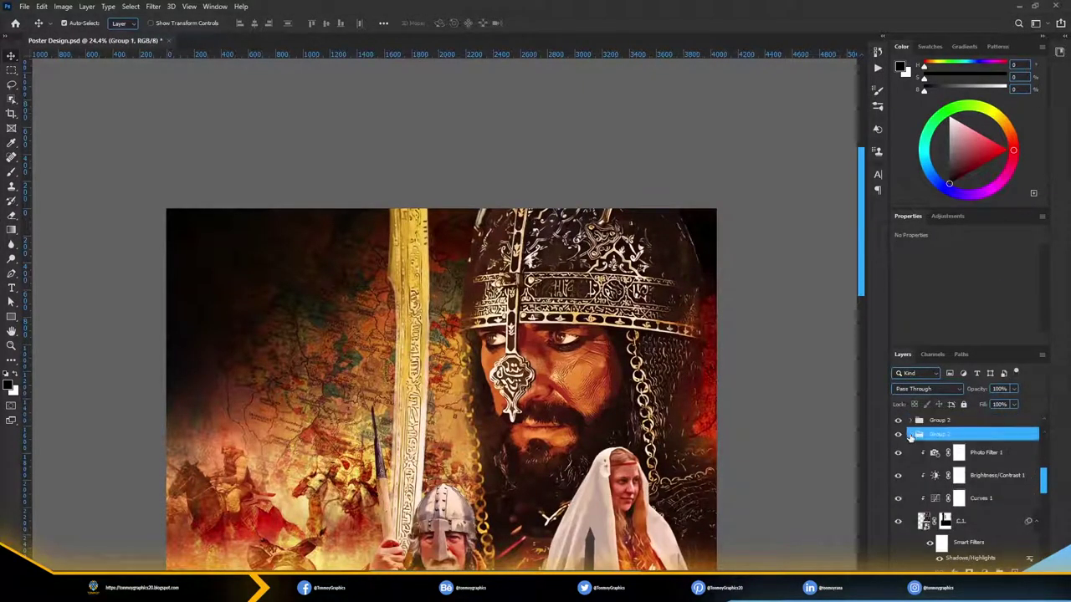
pyautogui.hotkey('ctrl', 'z')
pyautogui.hotkey('ctrl', 'z')
pyautogui.hotkey('ctrl', 'g')
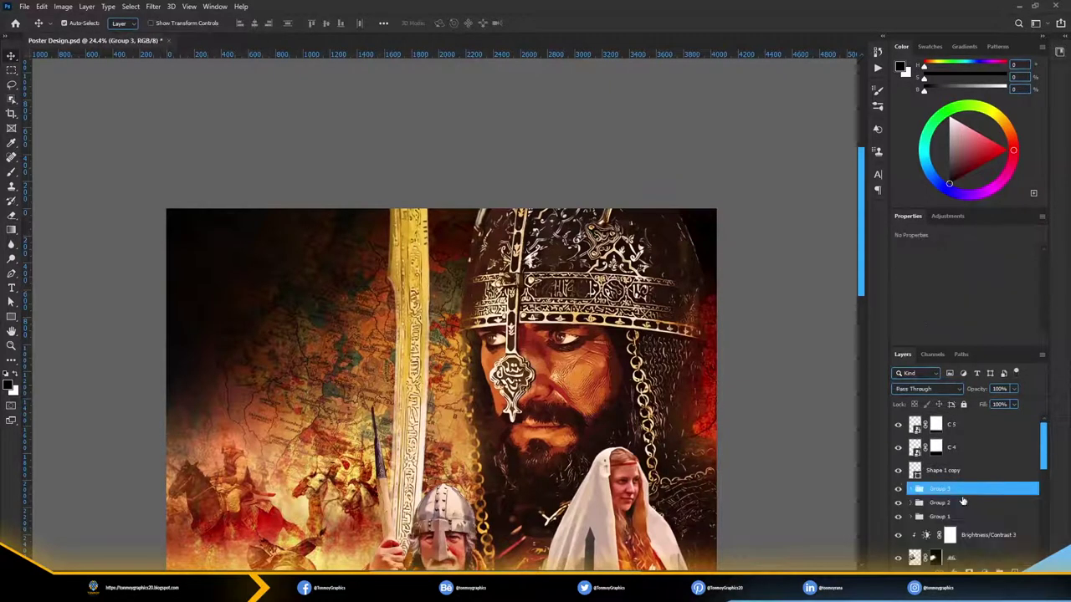
pyautogui.hotkey('ctrl', '0')
pyautogui.hotkey('ctrl', 's')
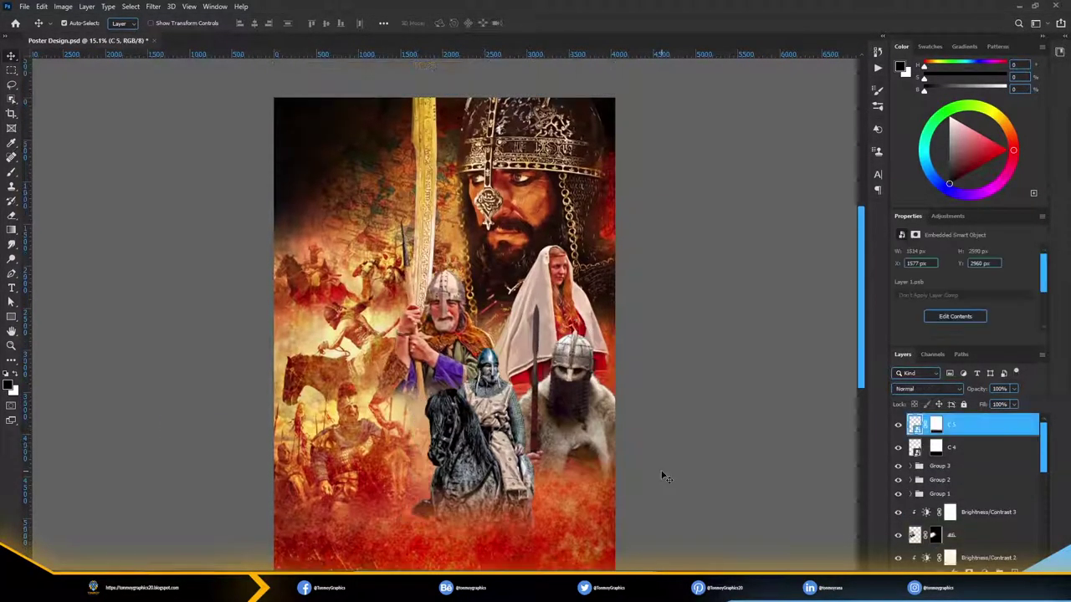
# - Name the background image group 'Overlay Images'
pyautogui.scroll(3, 684, 378)
pyautogui.hscroll(3, 684, 378)
pyautogui.click(971, 447)
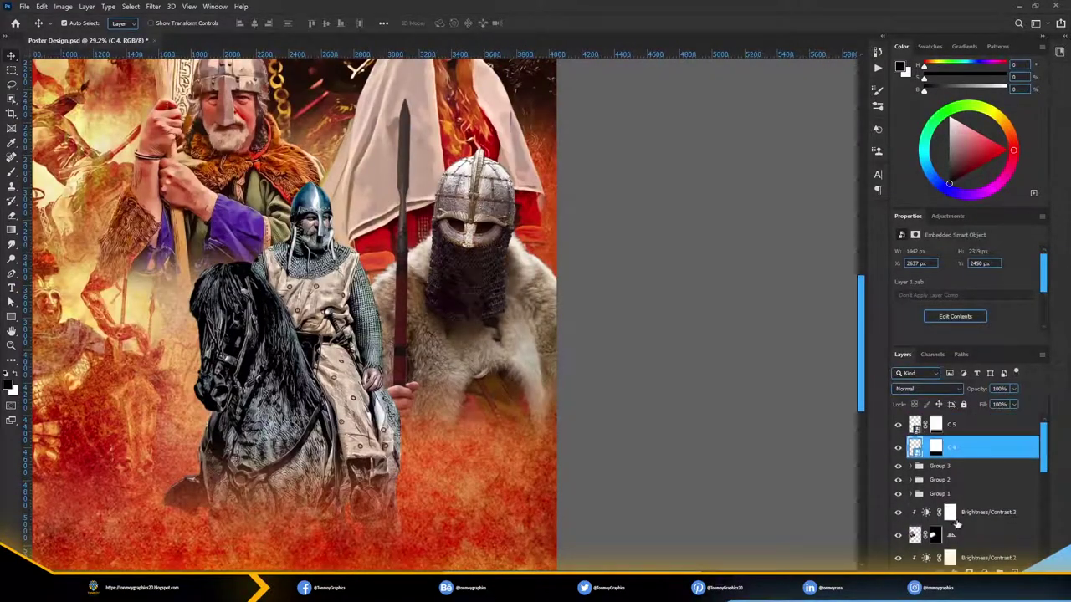
pyautogui.click(918, 465)
pyautogui.scroll(-2, 970, 476)
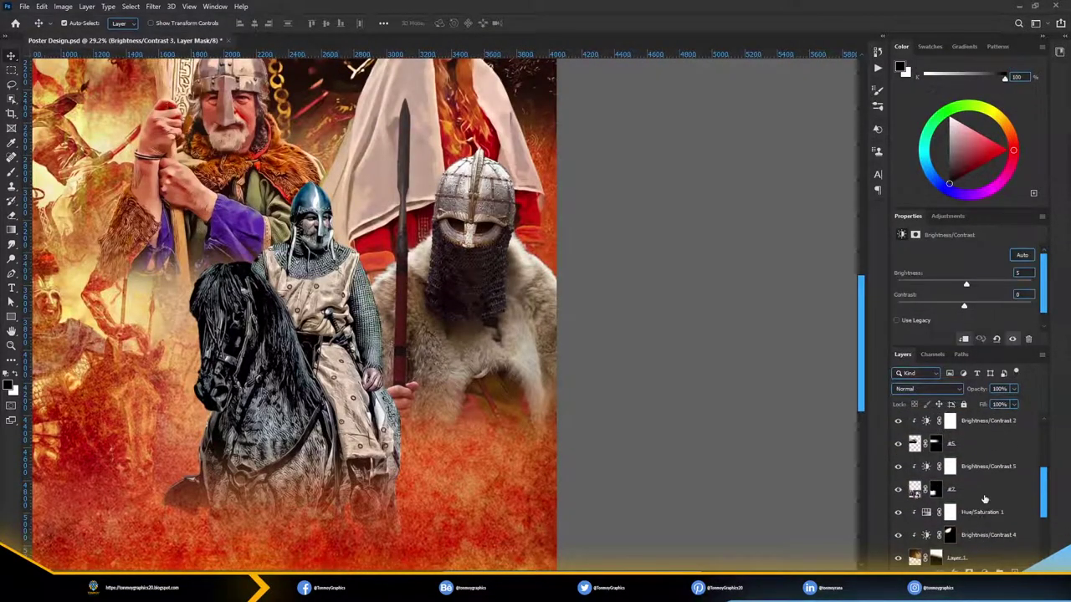
pyautogui.keyDown('shift'); pyautogui.click(986, 494); pyautogui.keyUp('shift')
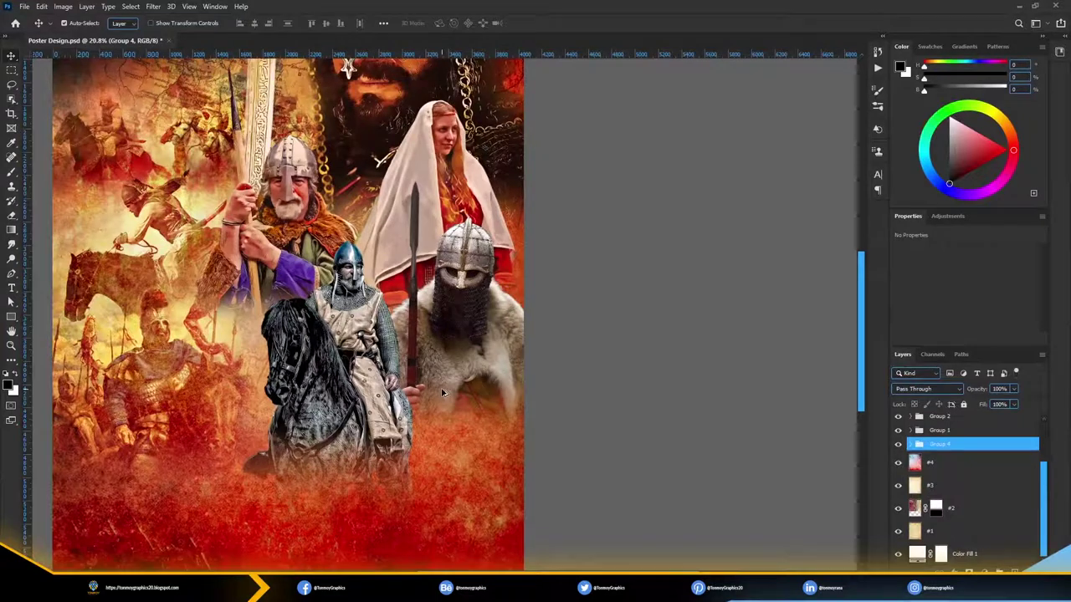
pyautogui.write('Overlay Images')
pyautogui.press('Return')
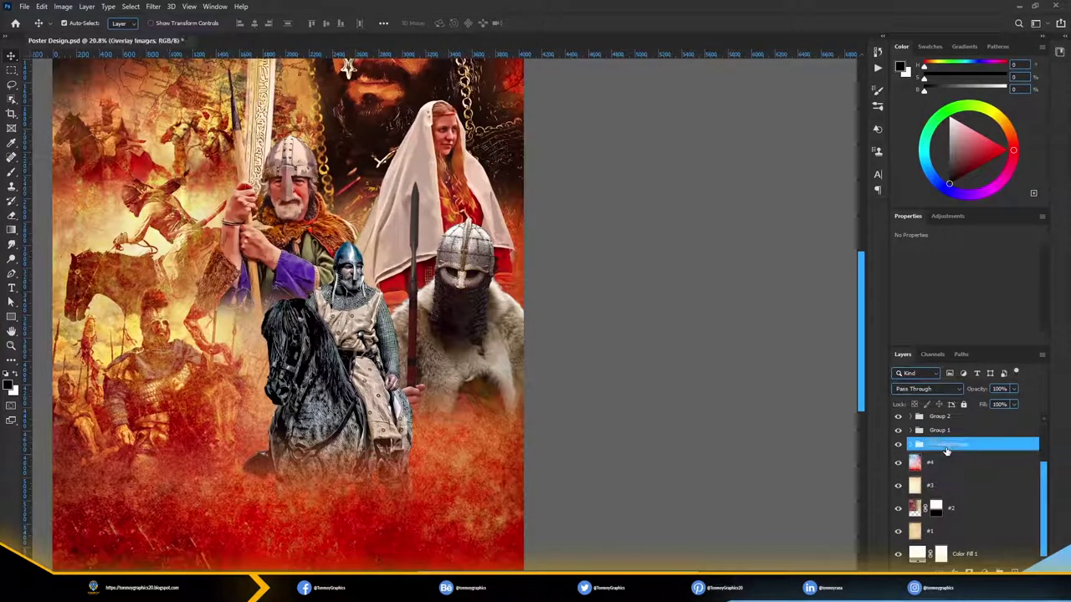
# - Rename Group 1 to 'C 3'
pyautogui.scroll(2, 1050, 446)
pyautogui.moveTo(1050, 445); pyautogui.dragTo(1049, 439)
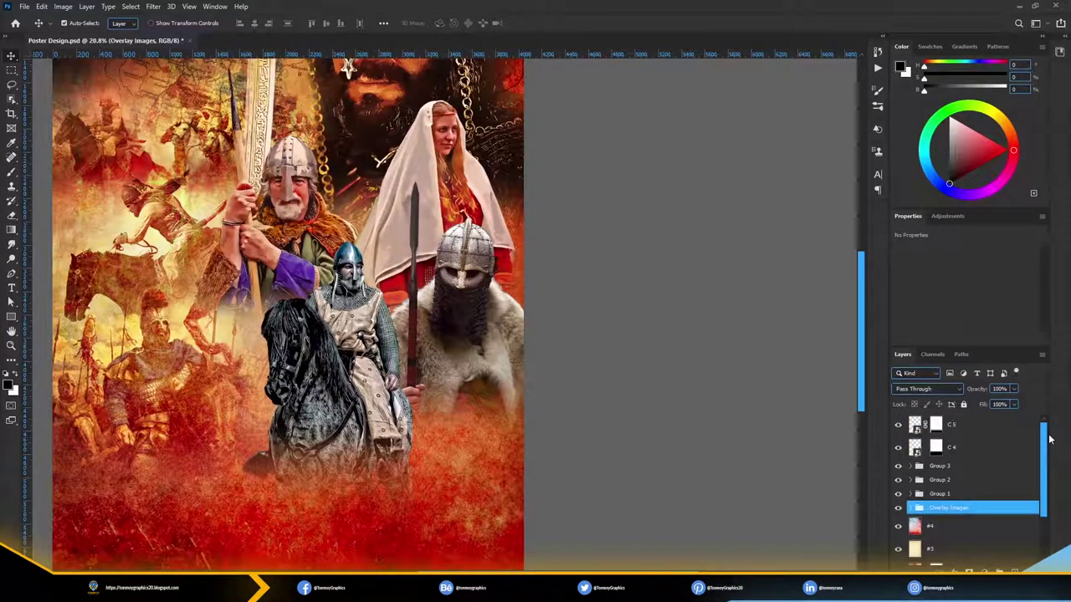
pyautogui.doubleClick(939, 493)
pyautogui.write('C 3')
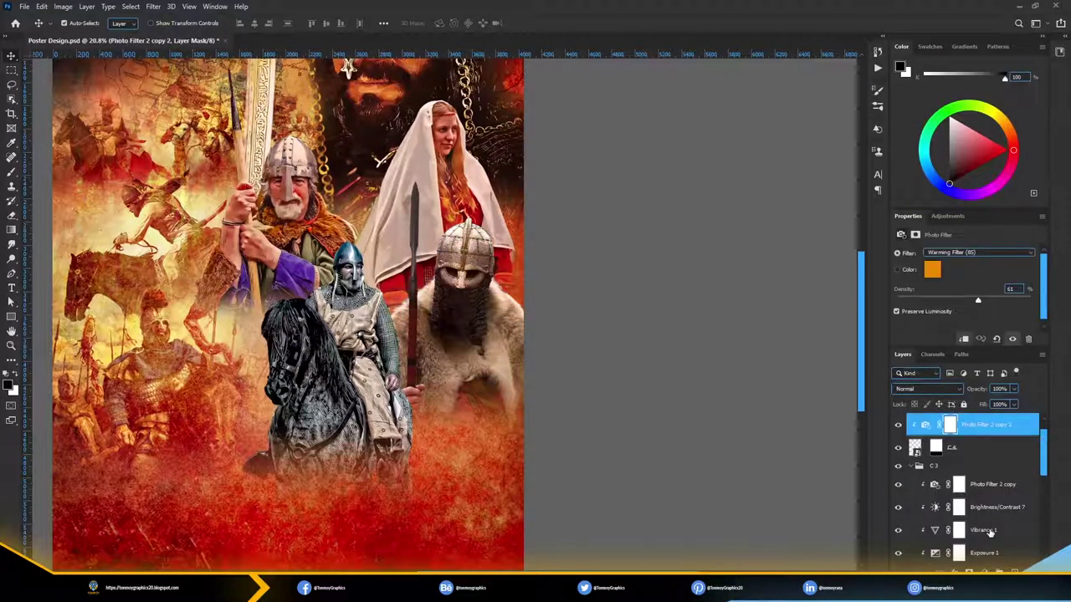
# - Confirm the C 3 name and open then cancel Brightness/Contrast unchanged
pyautogui.scroll(-3, 989, 532)
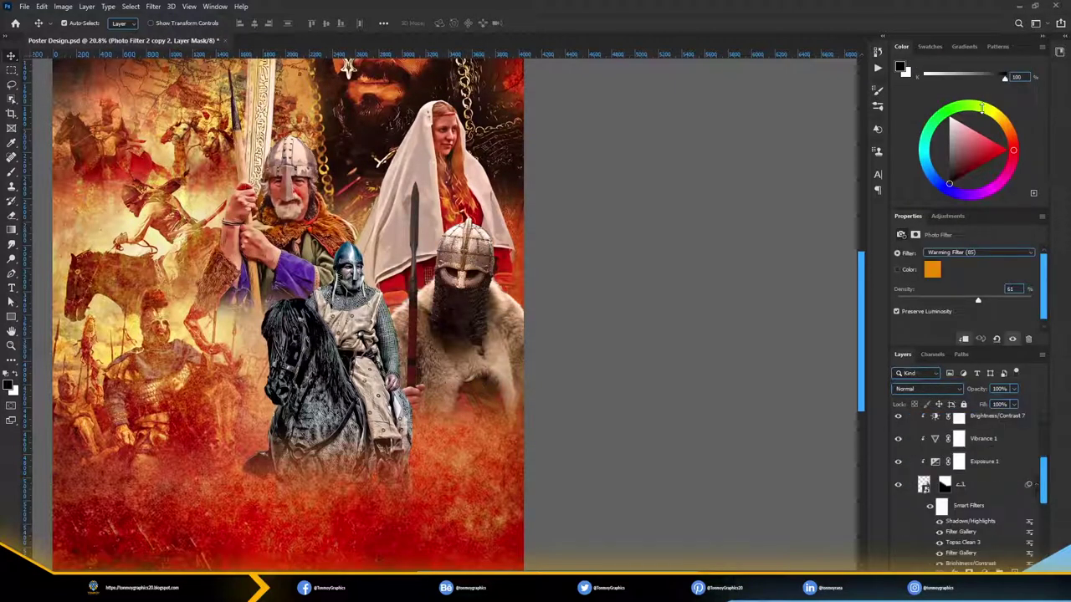
pyautogui.click(941, 483)
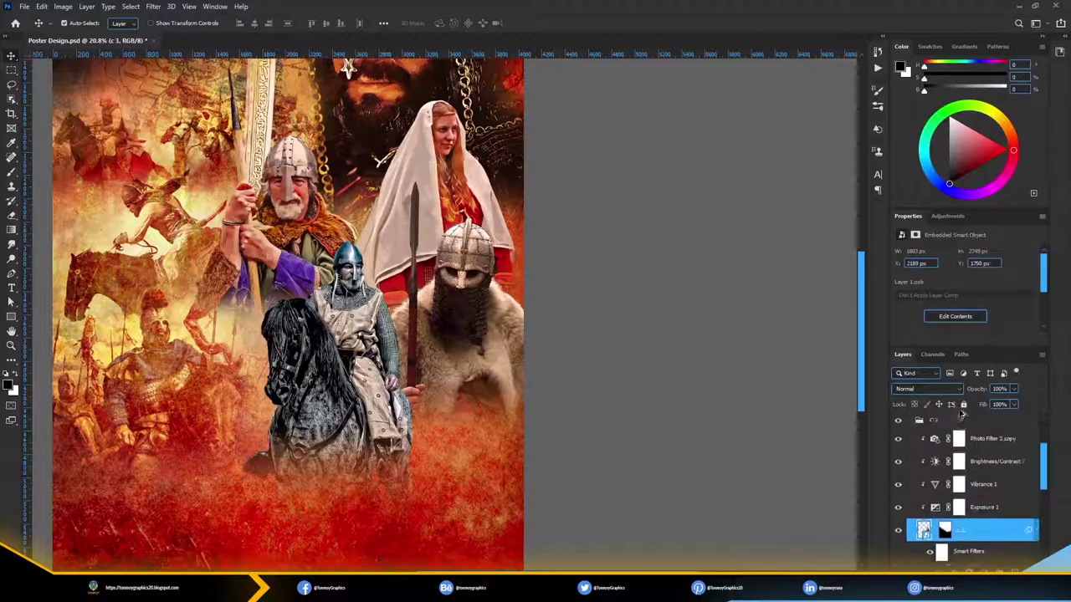
pyautogui.press('Return')
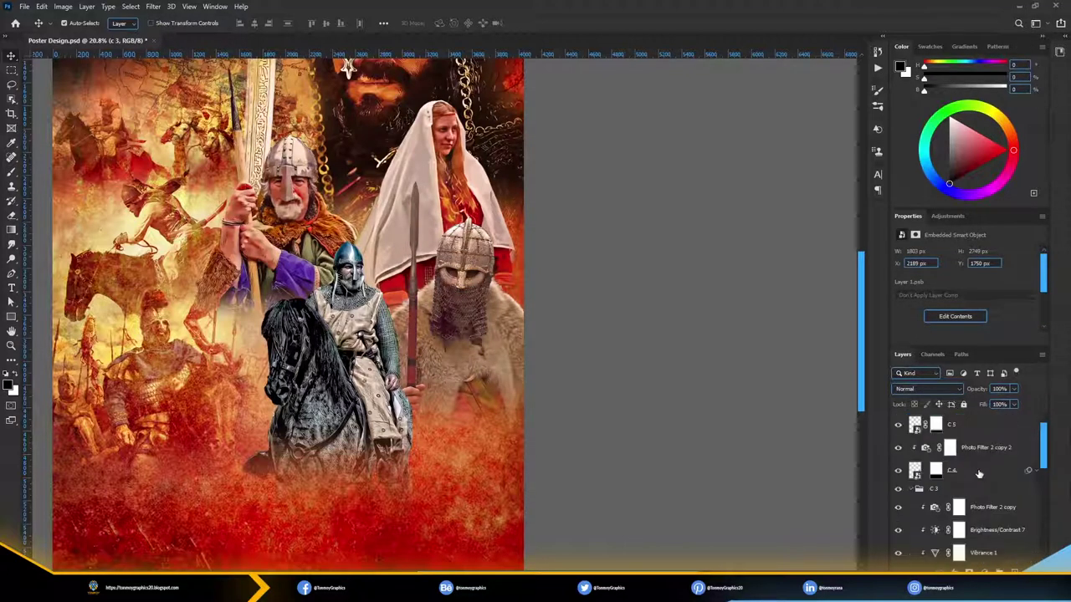
pyautogui.click(63, 5)
pyautogui.click(200, 33)
pyautogui.press('Escape')
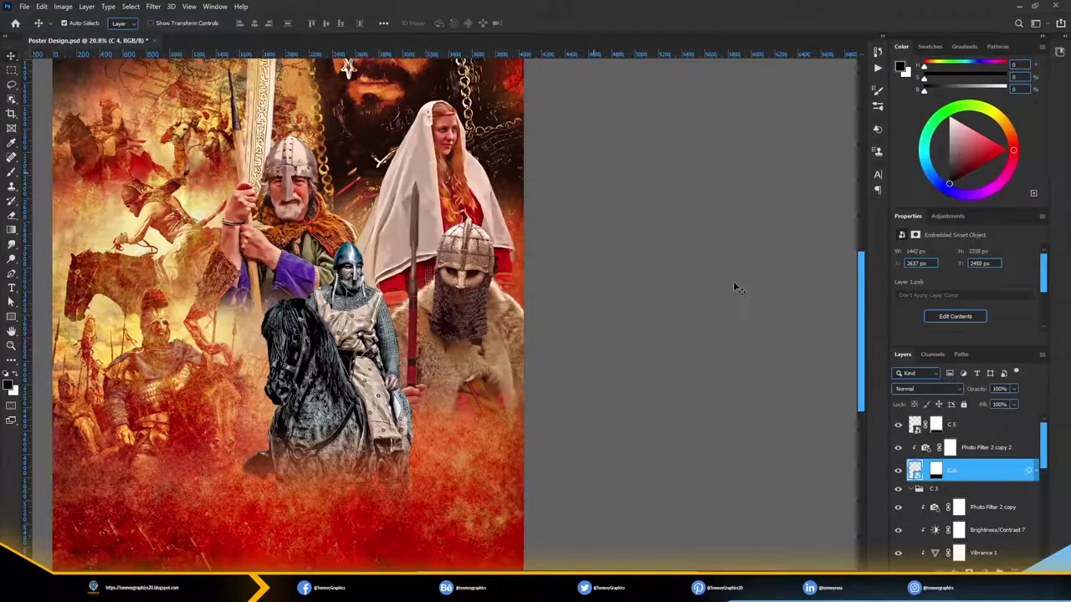
# - Select C 2, then select C 4 to expand its smart filters
pyautogui.scroll(-1, 971, 485)
pyautogui.click(962, 529)
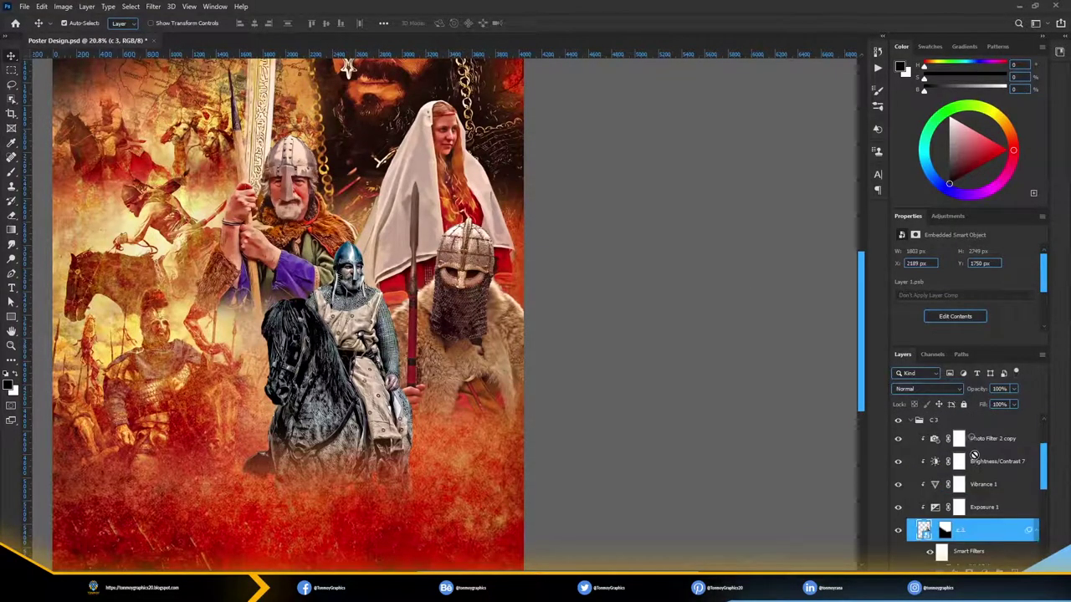
pyautogui.scroll(2, 464, 304)
pyautogui.scroll(2, 464, 304)
pyautogui.scroll(-2, 970, 468)
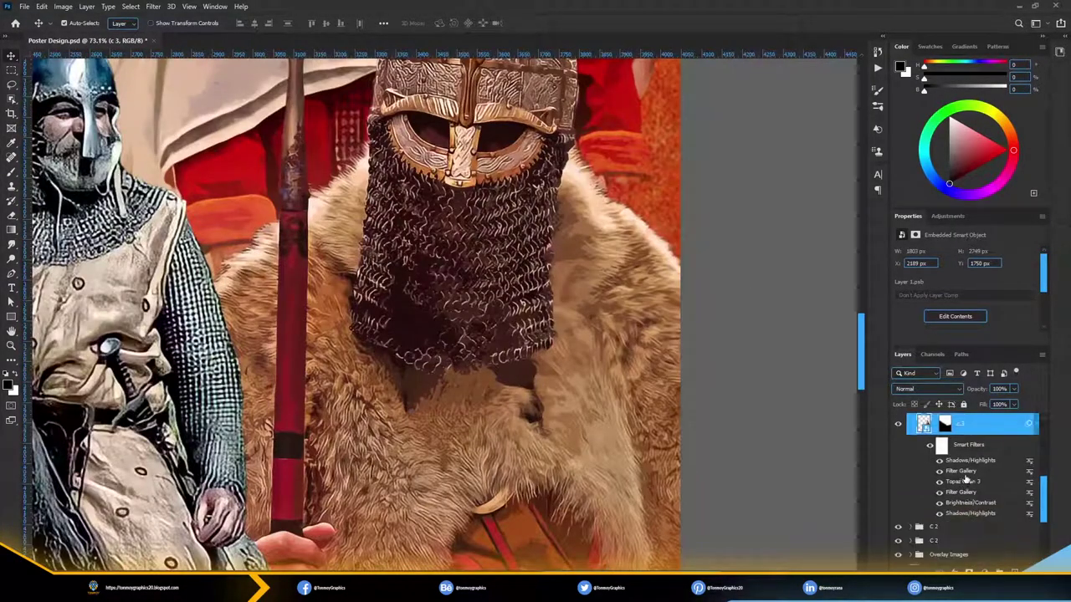
pyautogui.scroll(1, 967, 477)
pyautogui.scroll(2, 970, 477)
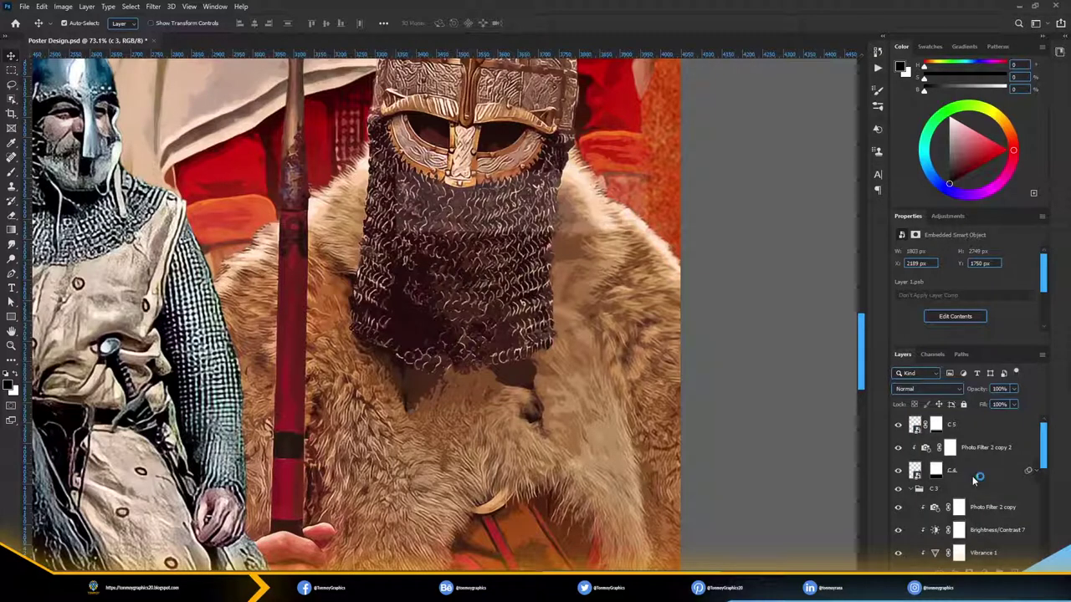
pyautogui.scroll(-3, 1004, 483)
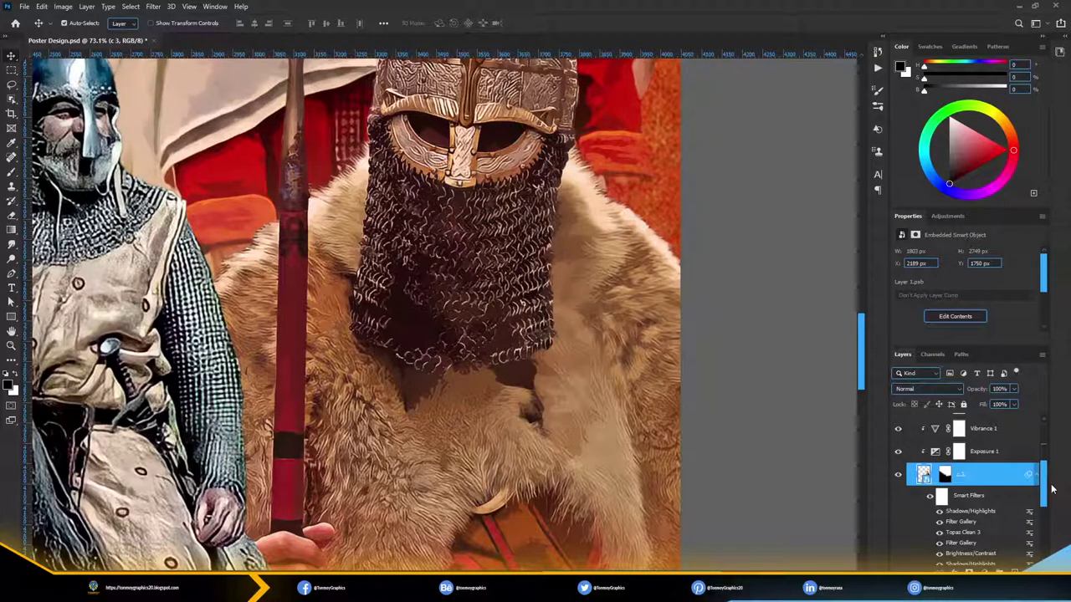
pyautogui.scroll(3, 1029, 483)
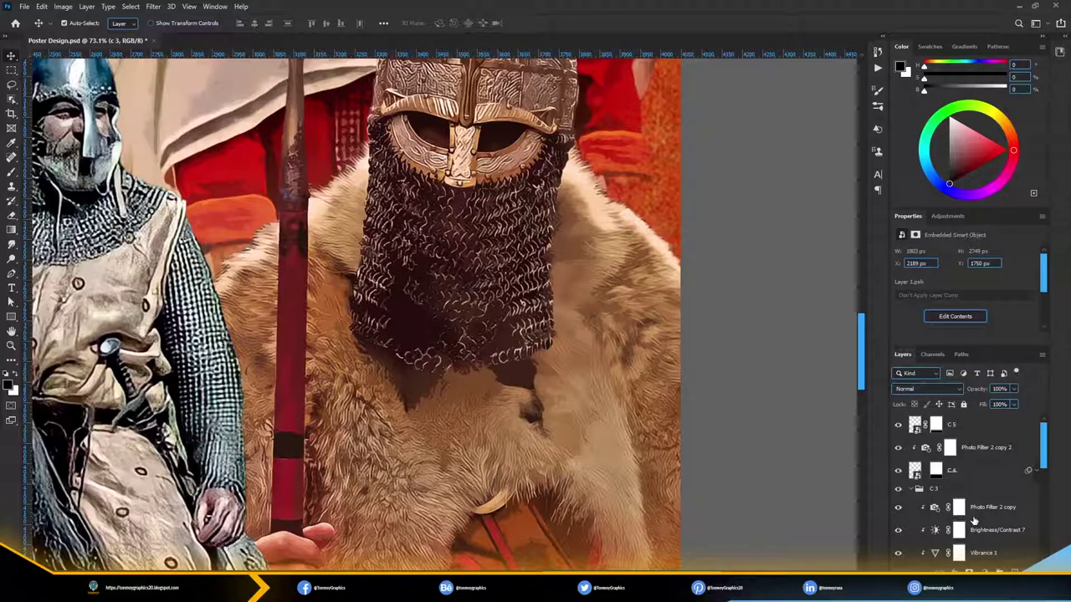
pyautogui.click(953, 470)
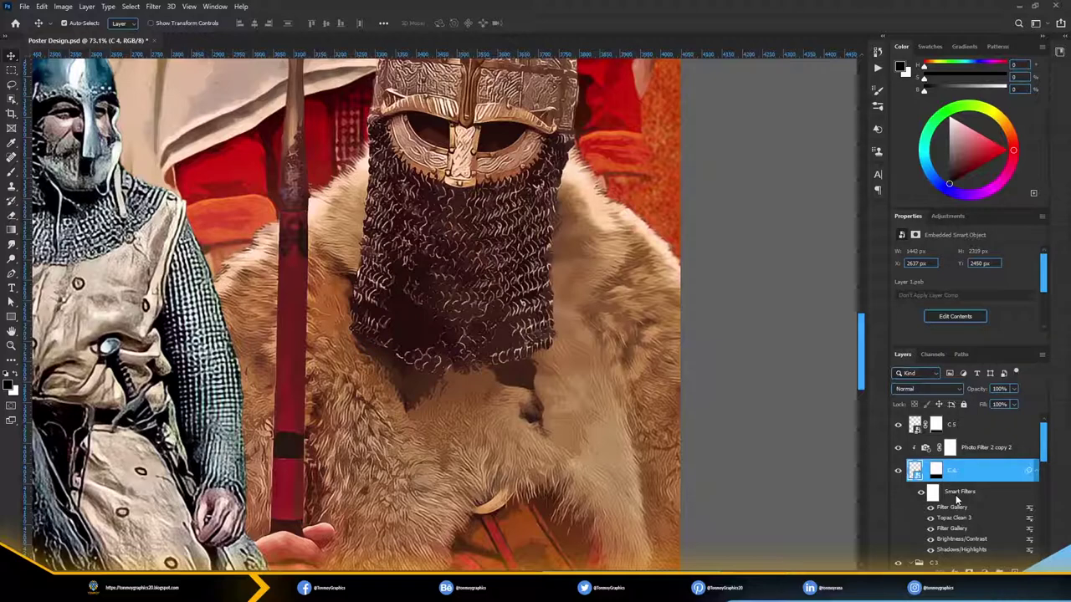
# - Set C 4's Filter Gallery blending opacity to 5% and reopen C 3's Filter Gallery
pyautogui.doubleClick(1029, 507)
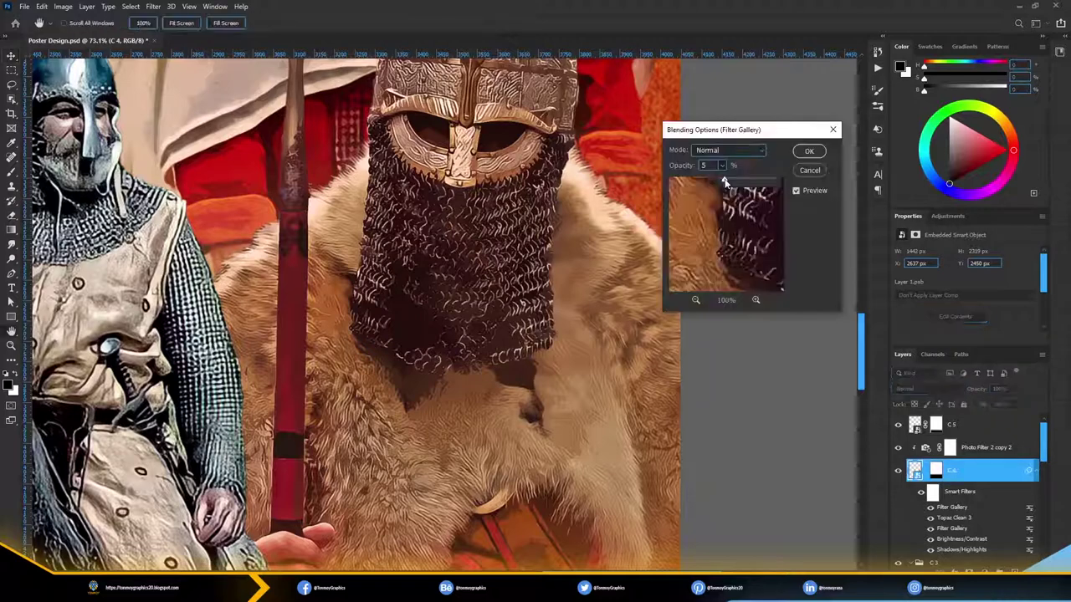
pyautogui.moveTo(721, 164); pyautogui.dragTo(725, 182)
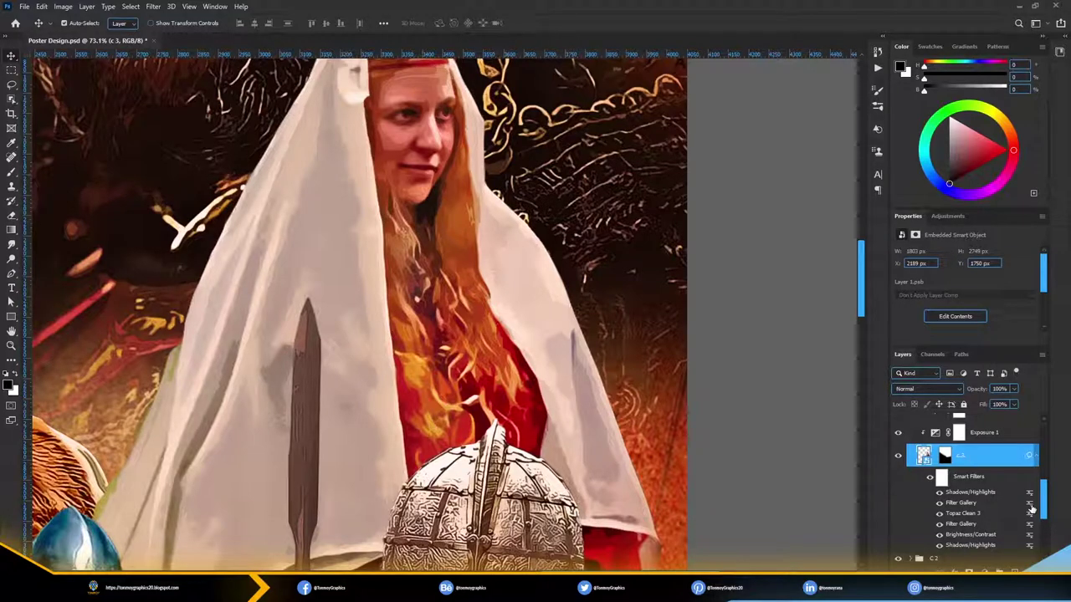
pyautogui.doubleClick(1030, 504)
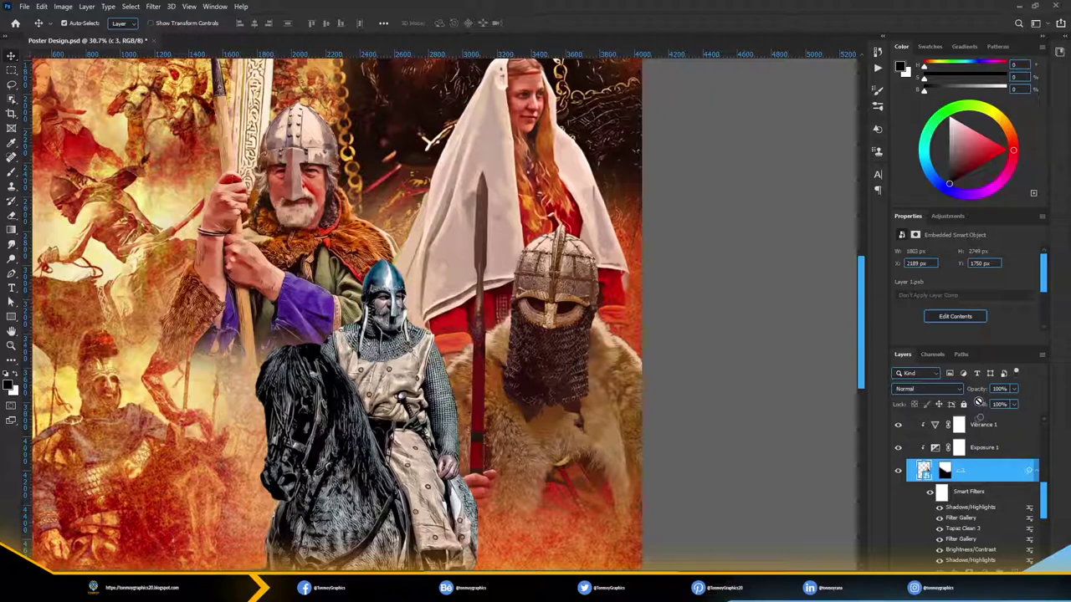
# - Reopen the Topaz Clean 3 smart filter on the C 4 layer
pyautogui.scroll(-5, 931, 514)
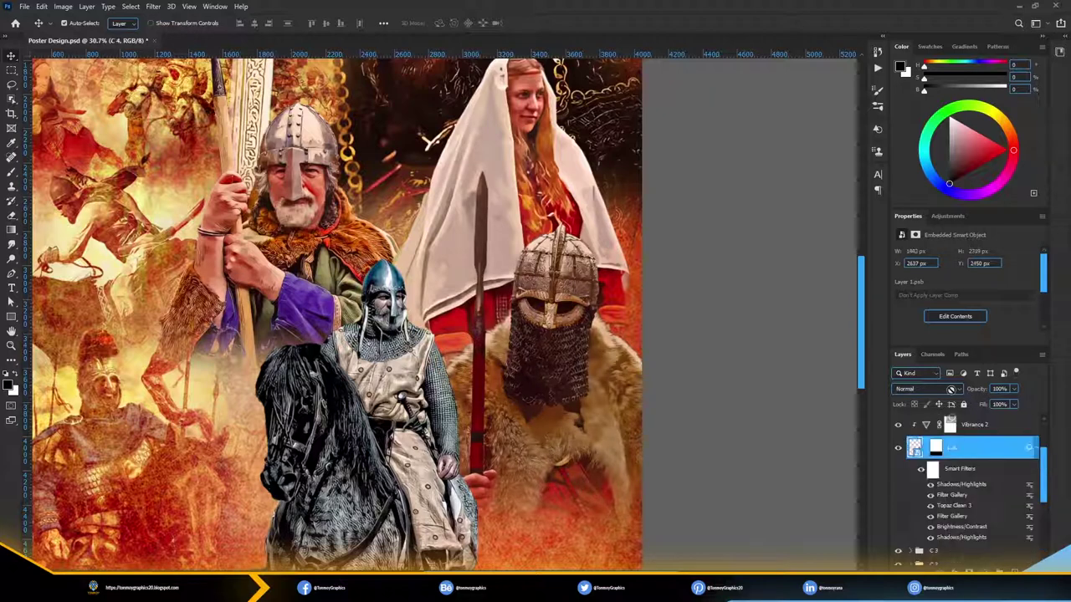
pyautogui.scroll(-2, 962, 468)
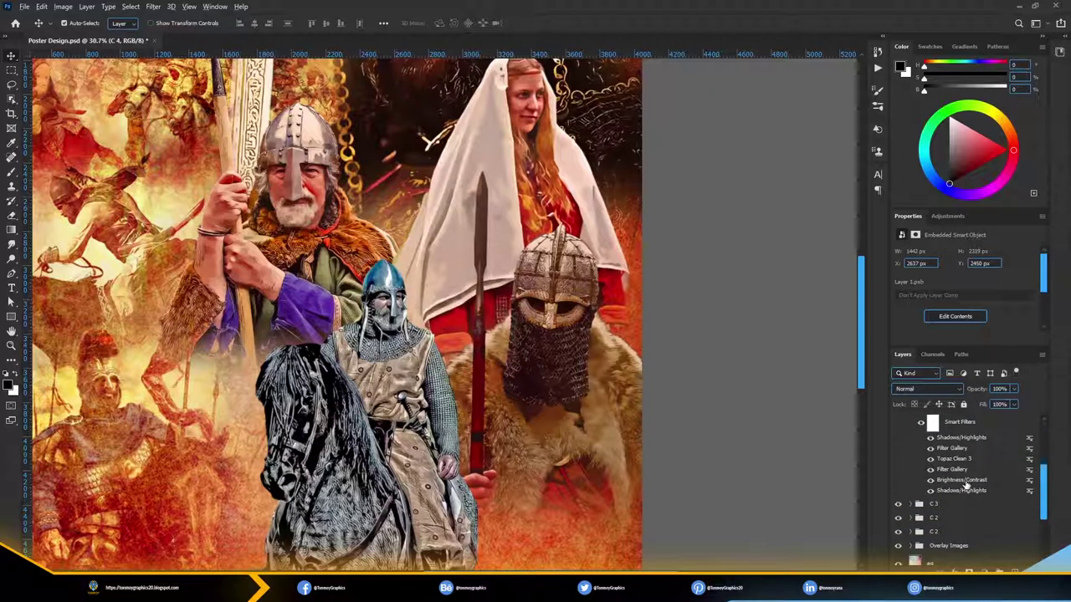
pyautogui.scroll(3, 964, 484)
pyautogui.scroll(2, 966, 452)
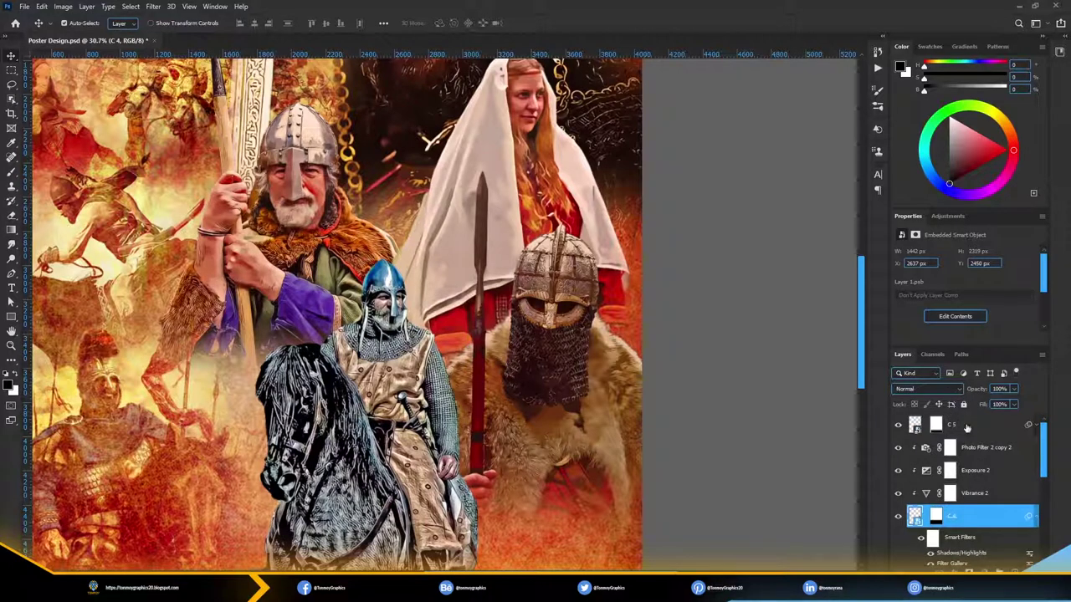
pyautogui.doubleClick(970, 428)
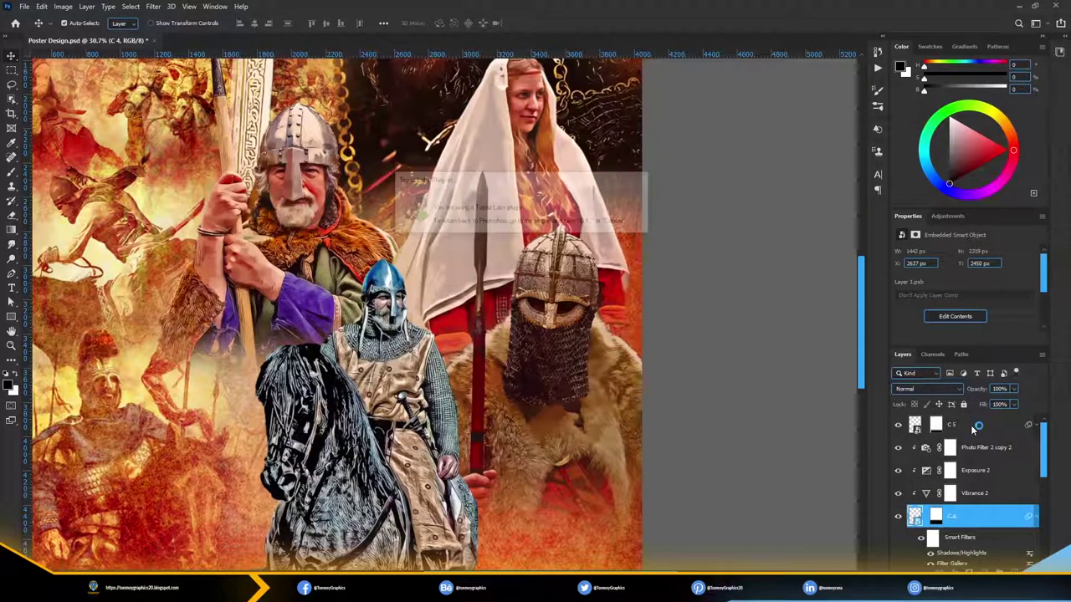
pyautogui.scroll(-2, 967, 468)
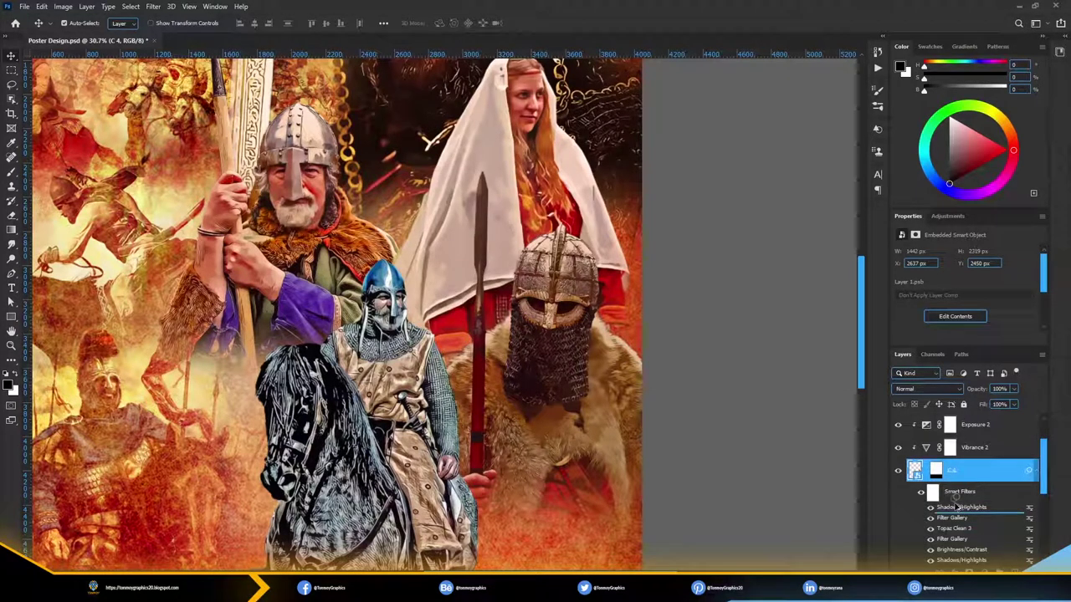
pyautogui.scroll(2, 956, 502)
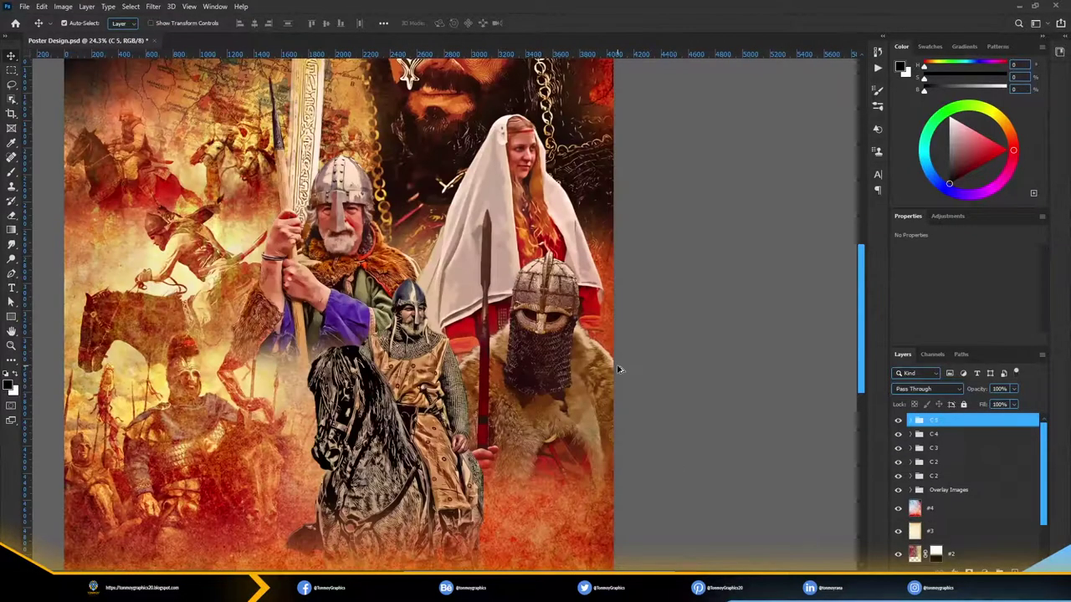
# - Add a Hue/Saturation adjustment layer and rename the bottom figure group 'C 3'
pyautogui.scroll(-1, 618, 369)
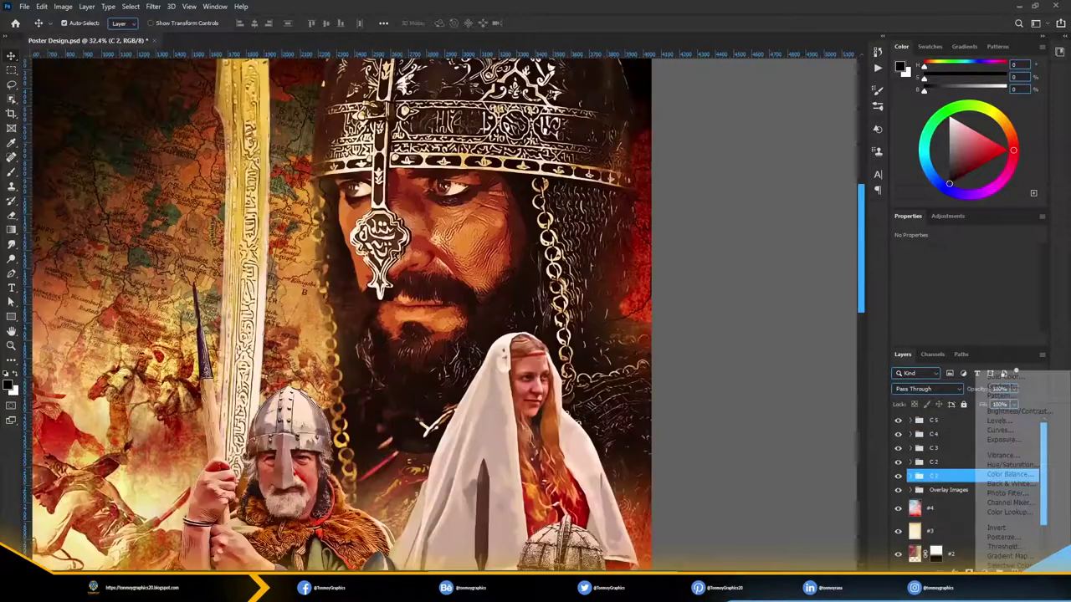
pyautogui.click(983, 573)
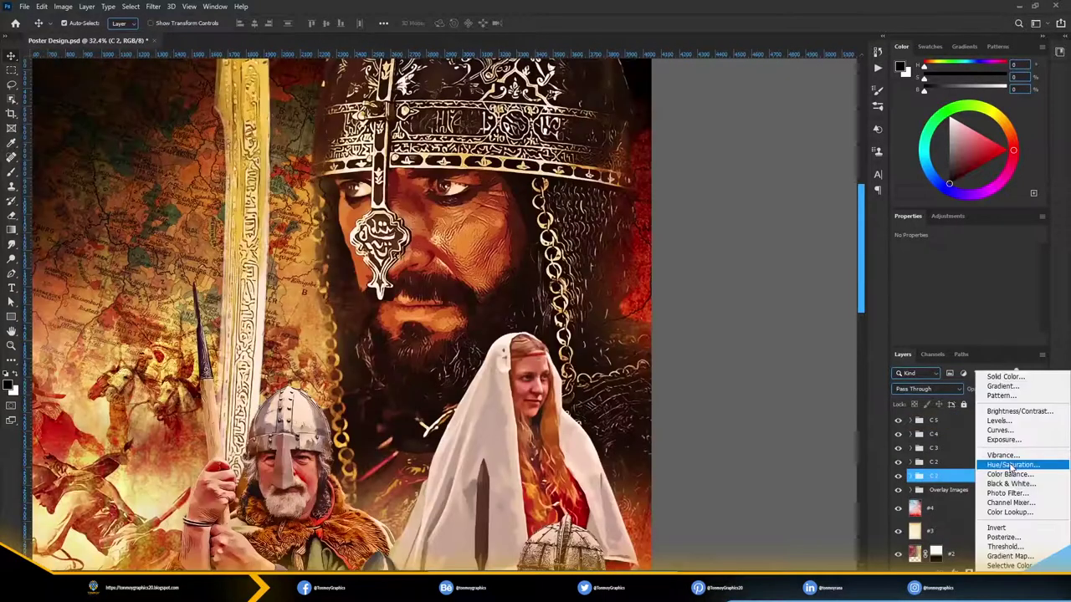
pyautogui.click(956, 461)
pyautogui.doubleClick(934, 498)
pyautogui.write('C 3')
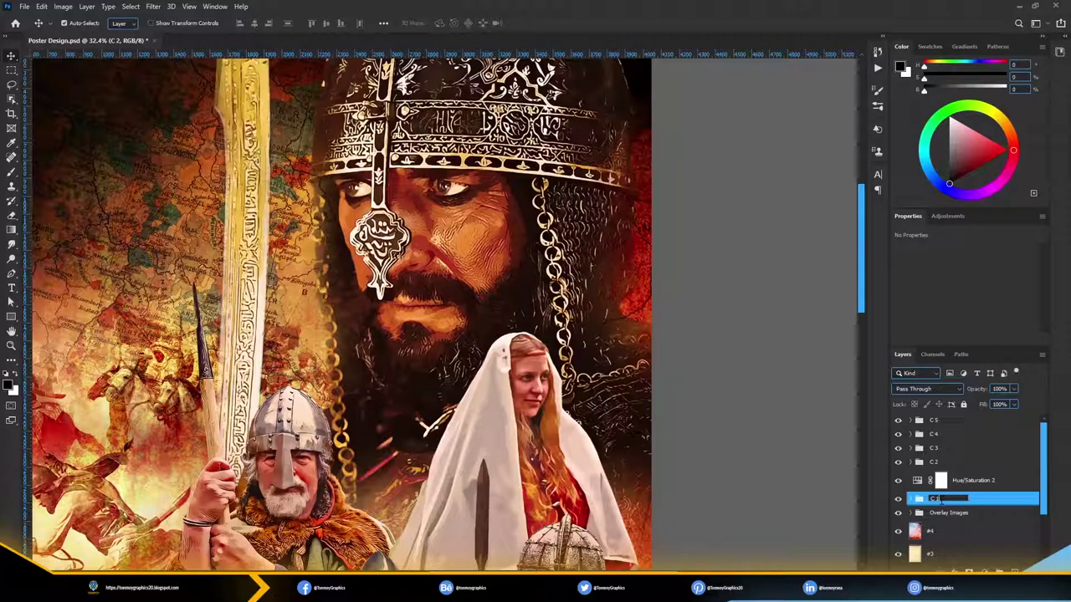
# - Colorize the Hue/Saturation adjustment and shift its hue to an orange-red of about 8
pyautogui.click(940, 481)
pyautogui.click(953, 354)
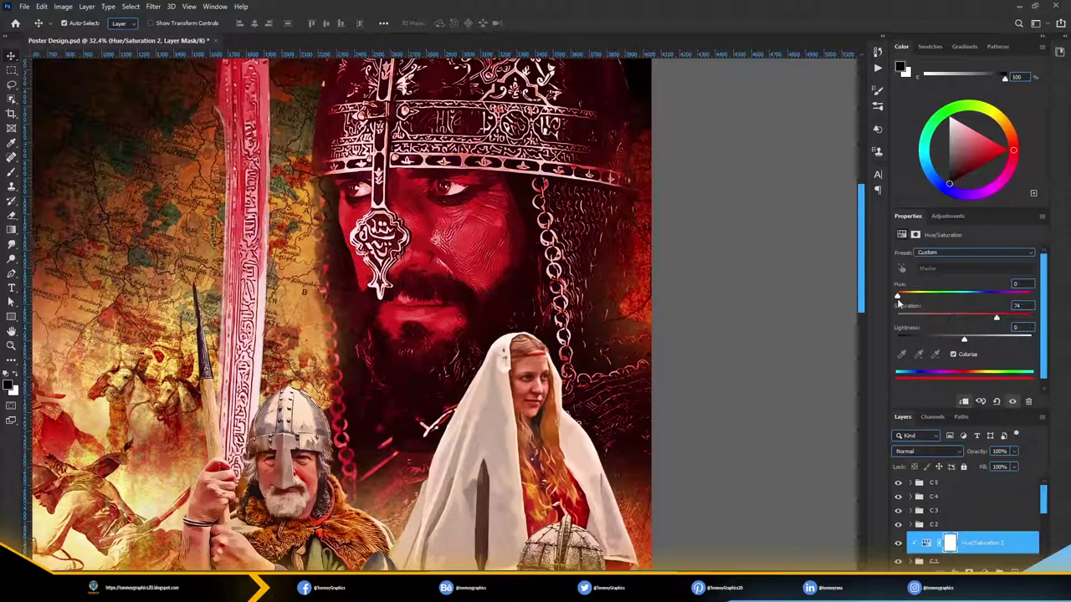
pyautogui.moveTo(898, 300); pyautogui.dragTo(1067, 302)
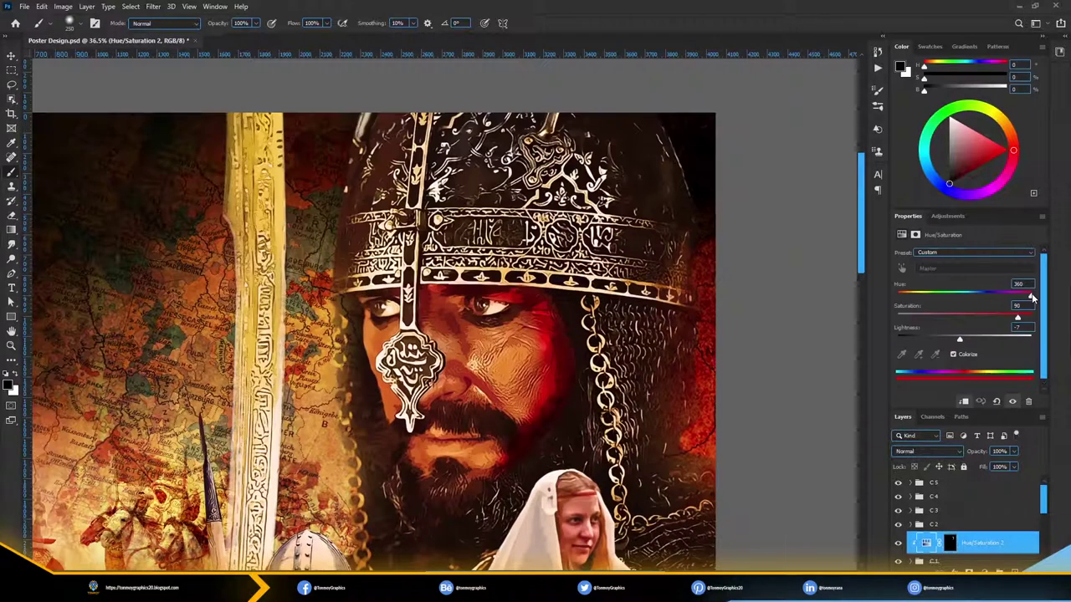
pyautogui.moveTo(1031, 295); pyautogui.dragTo(901, 296)
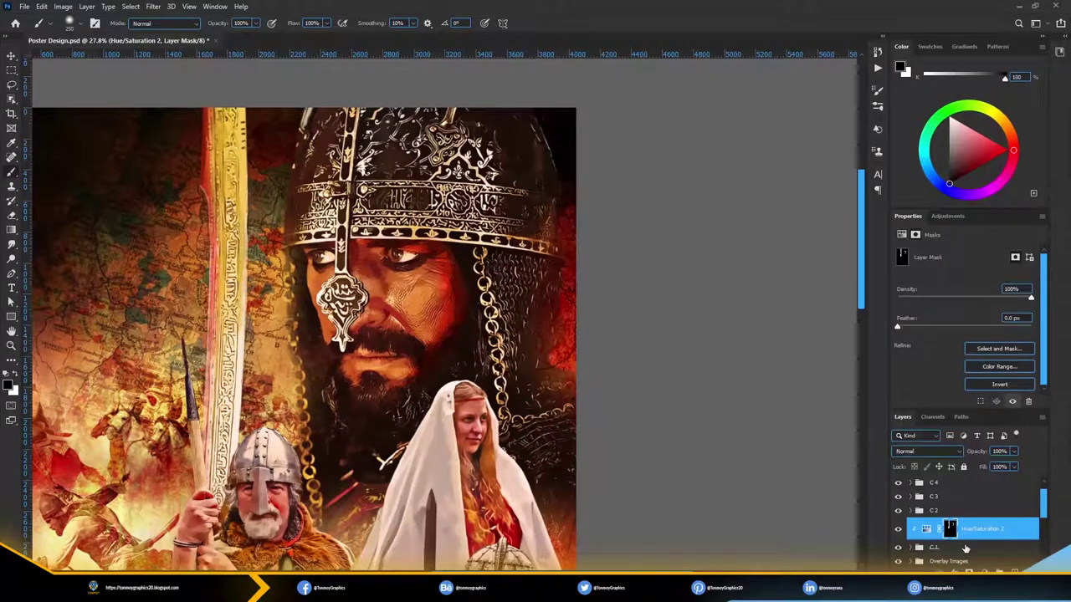
# - Select the Layer 2 pixel layer
pyautogui.click(966, 548)
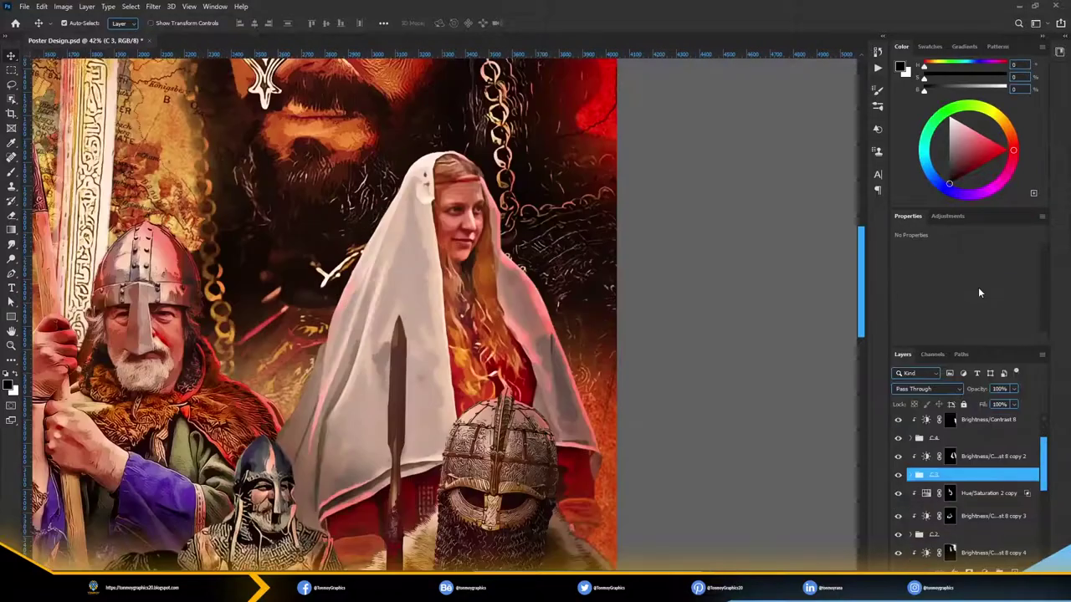
# - Select the Hue/Saturation 2 copy adjustment layer
pyautogui.click(995, 495)
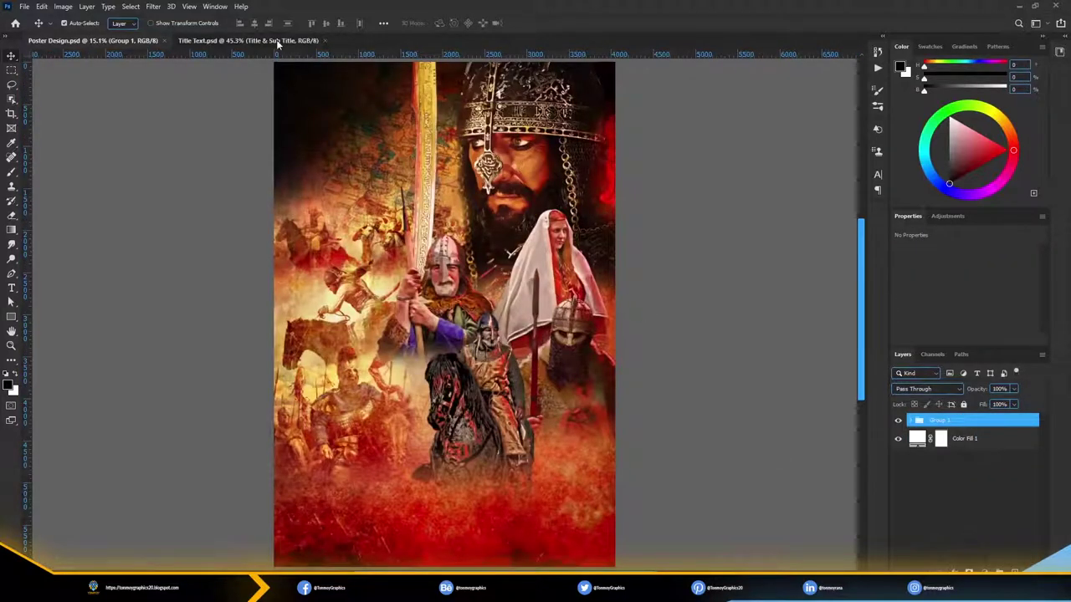
# - Drag the Title & Sub Title group from Title Text into the poster and scale it to about 189%
pyautogui.click(276, 40)
pyautogui.moveTo(251, 117); pyautogui.dragTo(431, 490)
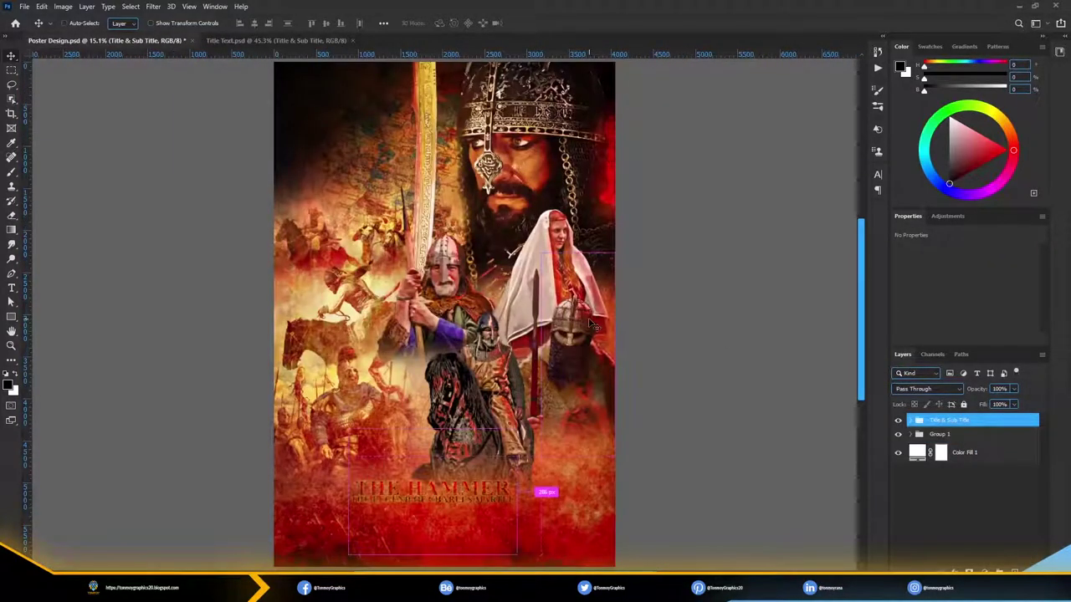
pyautogui.scroll(-1, 536, 483)
pyautogui.hotkey('ctrl', 't')
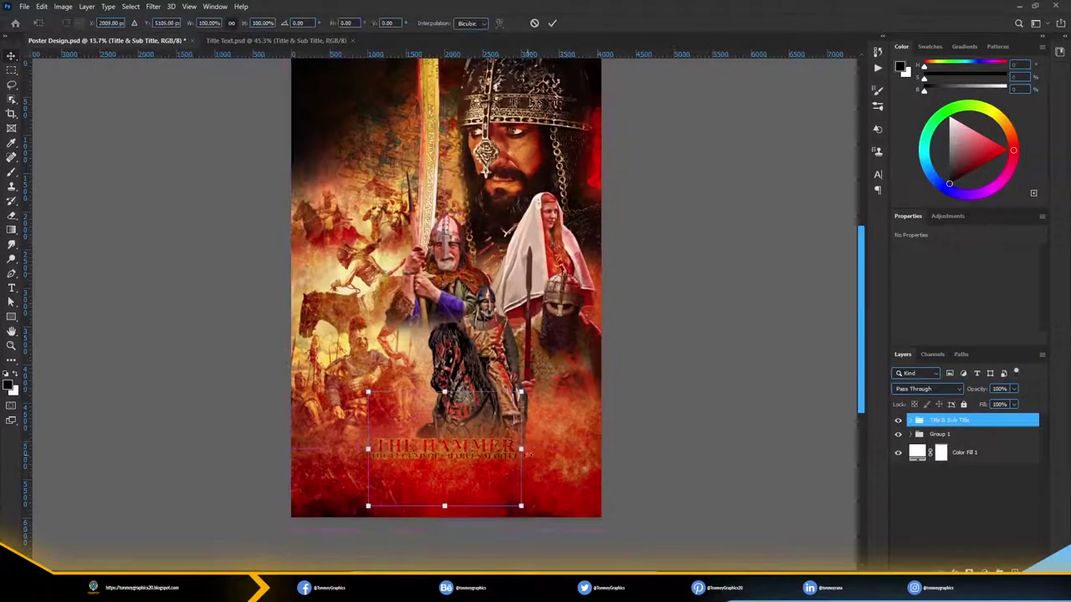
pyautogui.moveTo(519, 510); pyautogui.dragTo(632, 556)
pyautogui.press('Return')
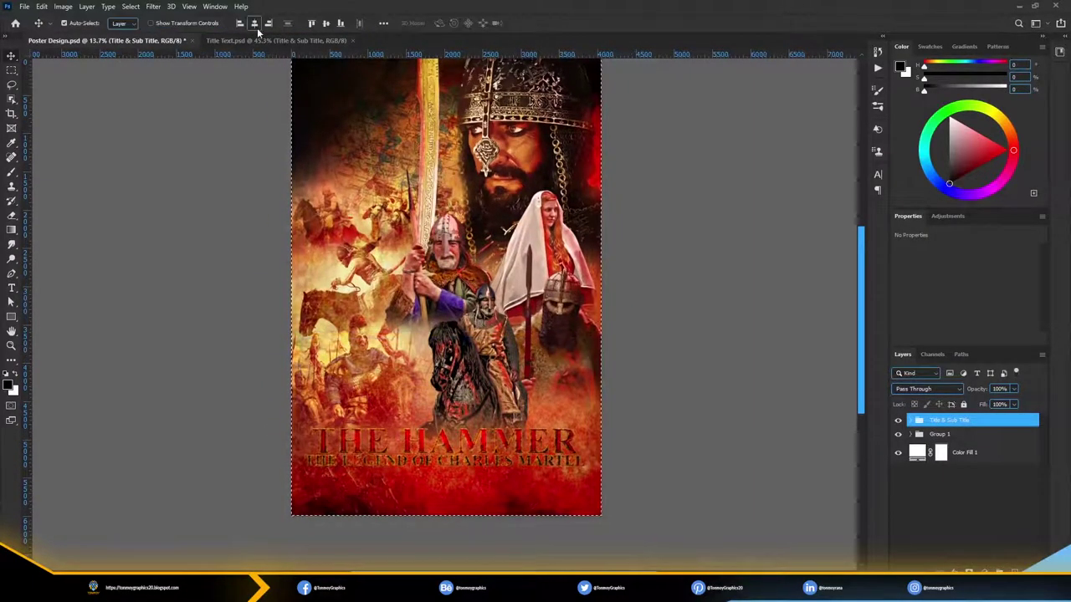
pyautogui.scroll(3, 539, 456)
pyautogui.scroll(-5, 540, 456)
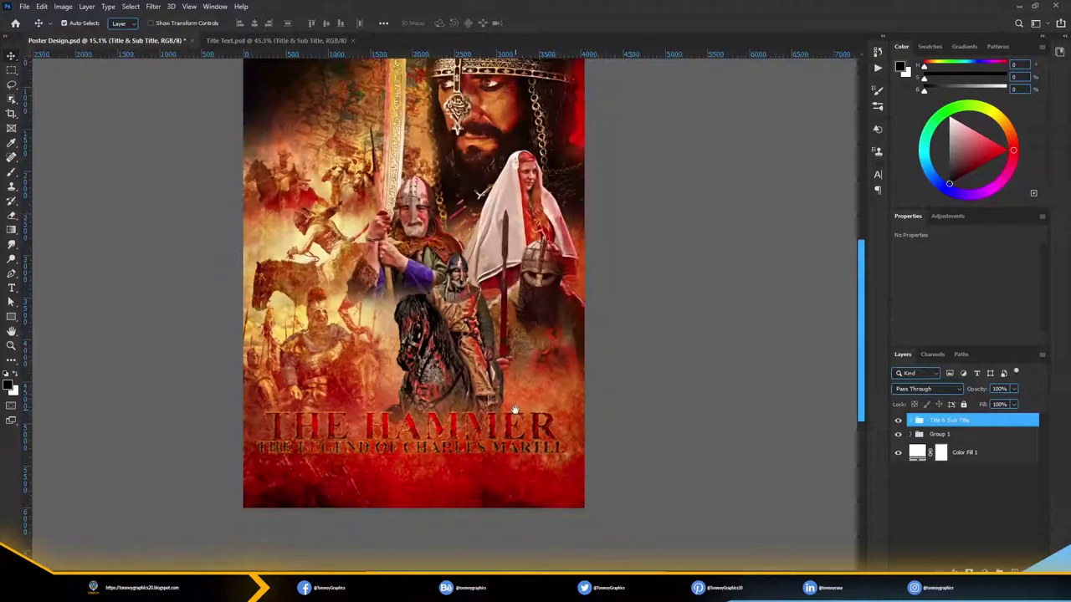
pyautogui.hotkey('ctrl', 't')
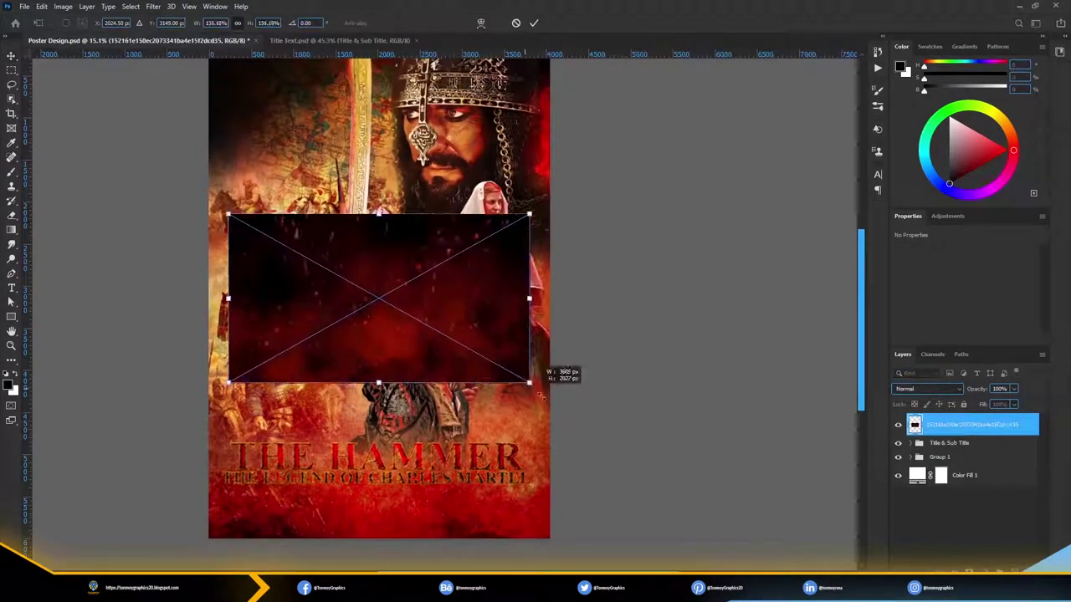
# - Place the first ember-sparks image over the lower poster, beneath the title group, blended in Screen
pyautogui.press('Return')
pyautogui.moveTo(442, 275); pyautogui.dragTo(441, 454)
pyautogui.moveTo(954, 444); pyautogui.dragTo(969, 450)
pyautogui.click(926, 389)
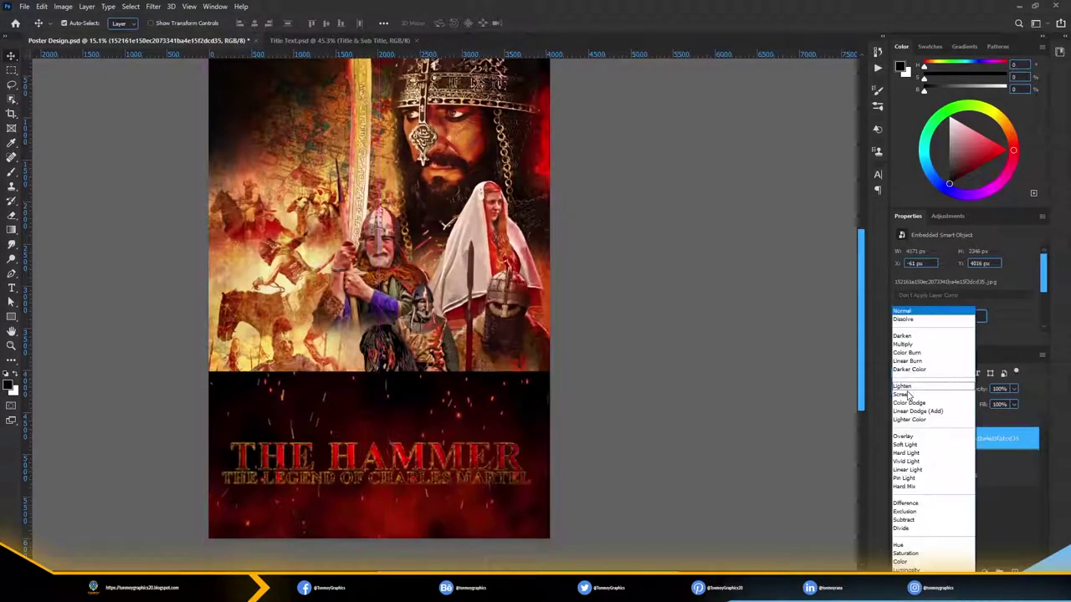
pyautogui.scroll(3, 542, 341)
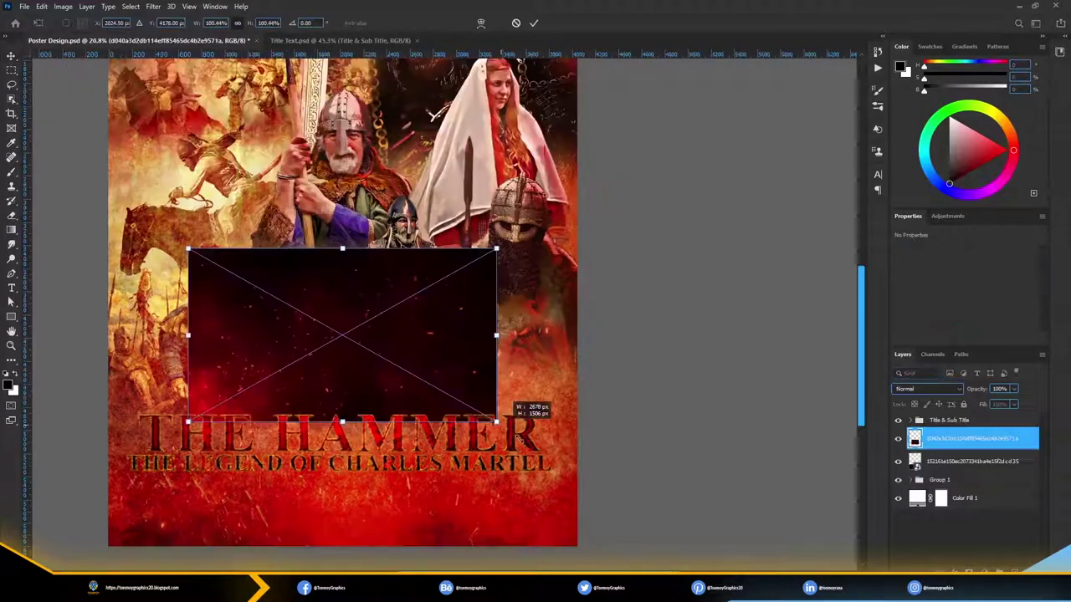
# - Enlarge the second ember-sparks image over the bottom and blend it in Screen
pyautogui.moveTo(495, 410); pyautogui.dragTo(585, 474)
pyautogui.press('Return')
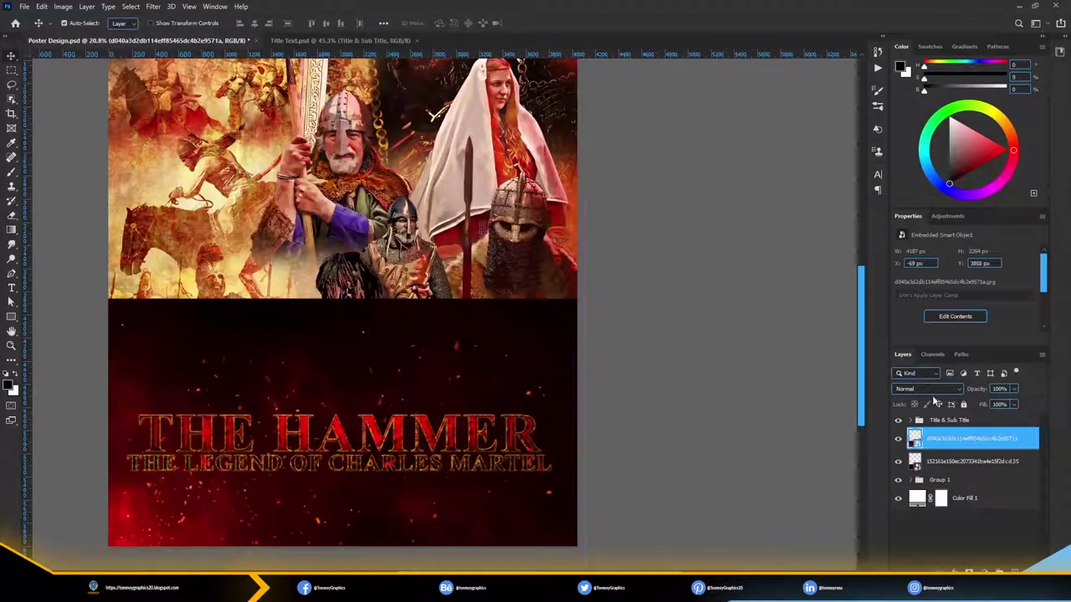
pyautogui.click(930, 389)
pyautogui.click(970, 481)
pyautogui.click(992, 571)
# - Add a Gradient Fill layer, then cancel it and delete the unwanted layer
pyautogui.click(929, 385)
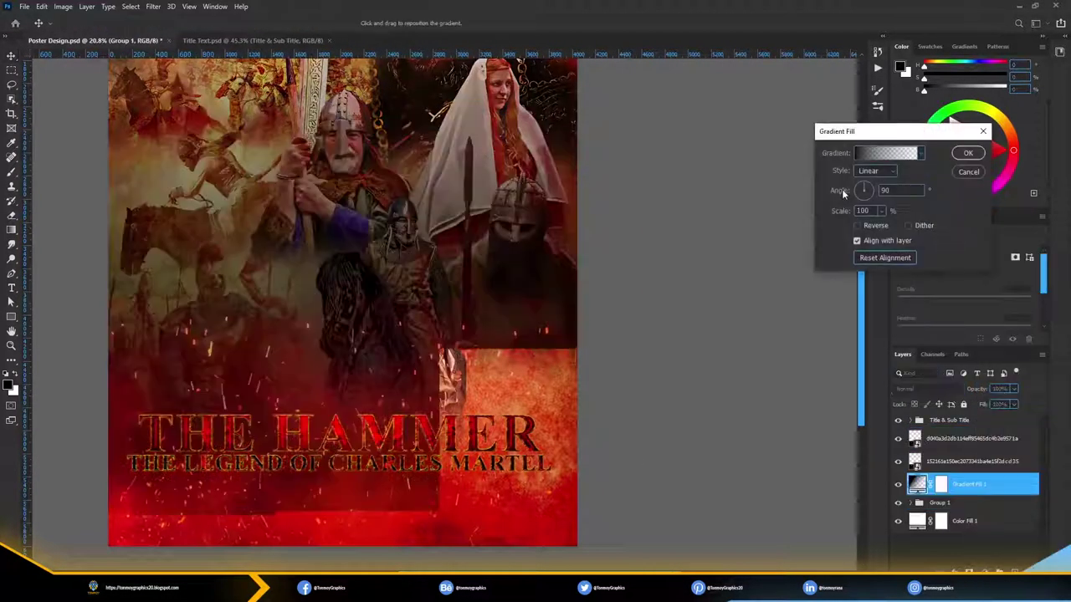
pyautogui.click(886, 153)
pyautogui.click(823, 120)
pyautogui.click(968, 153)
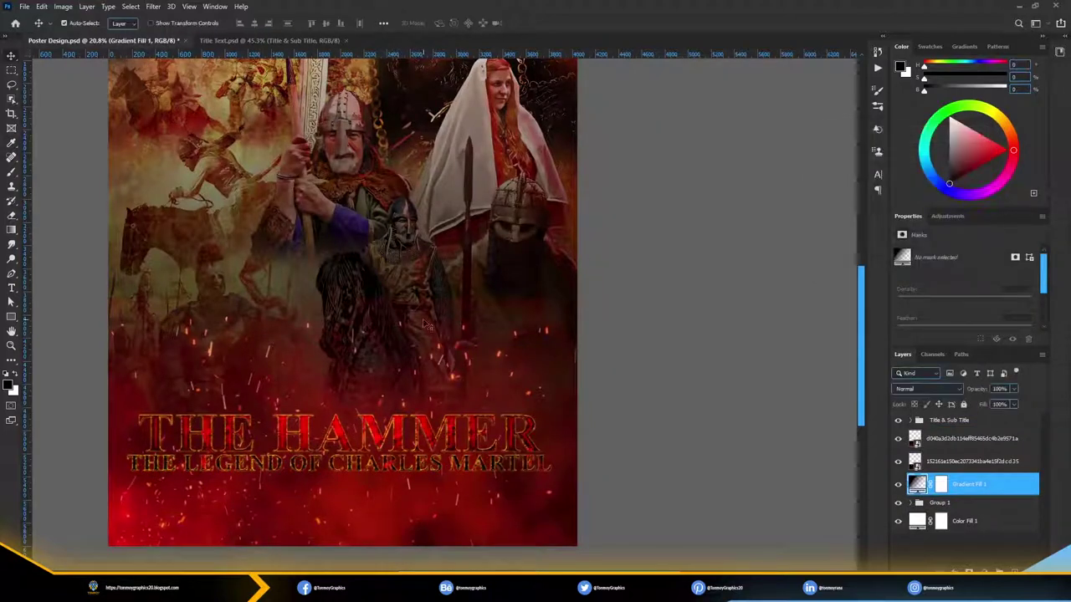
pyautogui.moveTo(954, 483); pyautogui.dragTo(918, 516)
# - Add a black Solid Color fill above Group 1 with a gradient mask keeping black at the bottom
pyautogui.click(992, 571)
pyautogui.click(829, 153)
pyautogui.press('g')
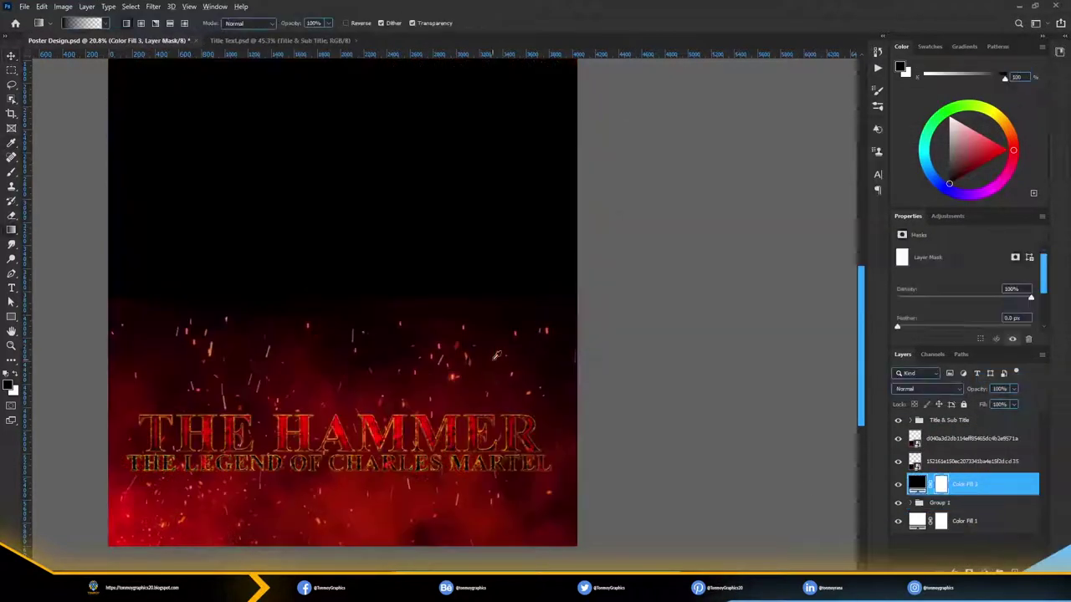
pyautogui.scroll(-3, 381, 172)
pyautogui.moveTo(381, 173)
pyautogui.mouseDown()
pyautogui.moveTo(380, 456)
pyautogui.moveTo(405, 477)
pyautogui.mouseUp()
pyautogui.moveTo(394, 252); pyautogui.dragTo(393, 452)
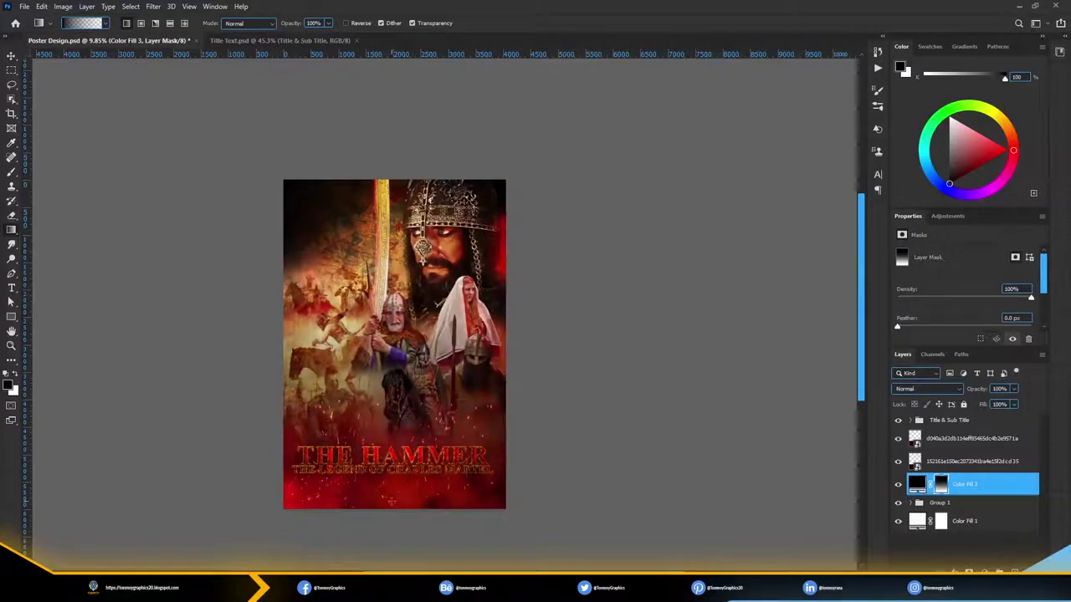
# - Lower both sparks layers to 40% opacity and reposition the title on the lower poster
pyautogui.press('v')
pyautogui.scroll(3, 370, 488)
pyautogui.click(971, 461)
pyautogui.keyDown('shift'); pyautogui.click(970, 438); pyautogui.keyUp('shift')
pyautogui.moveTo(1014, 389); pyautogui.dragTo(983, 404)
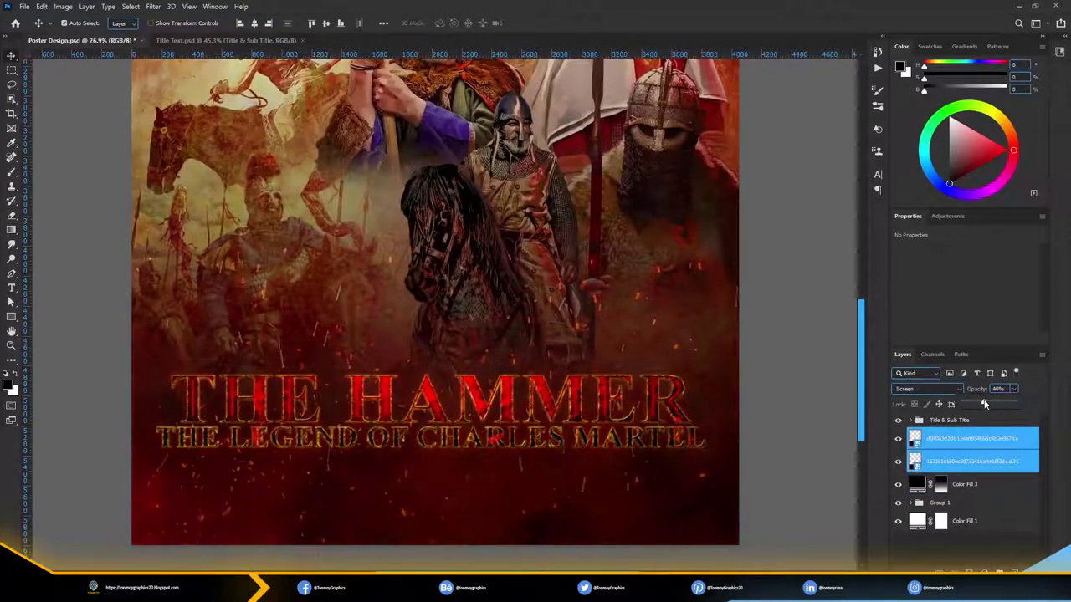
pyautogui.scroll(-2, 435, 335)
pyautogui.click(949, 420)
pyautogui.moveTo(418, 393); pyautogui.dragTo(451, 420)
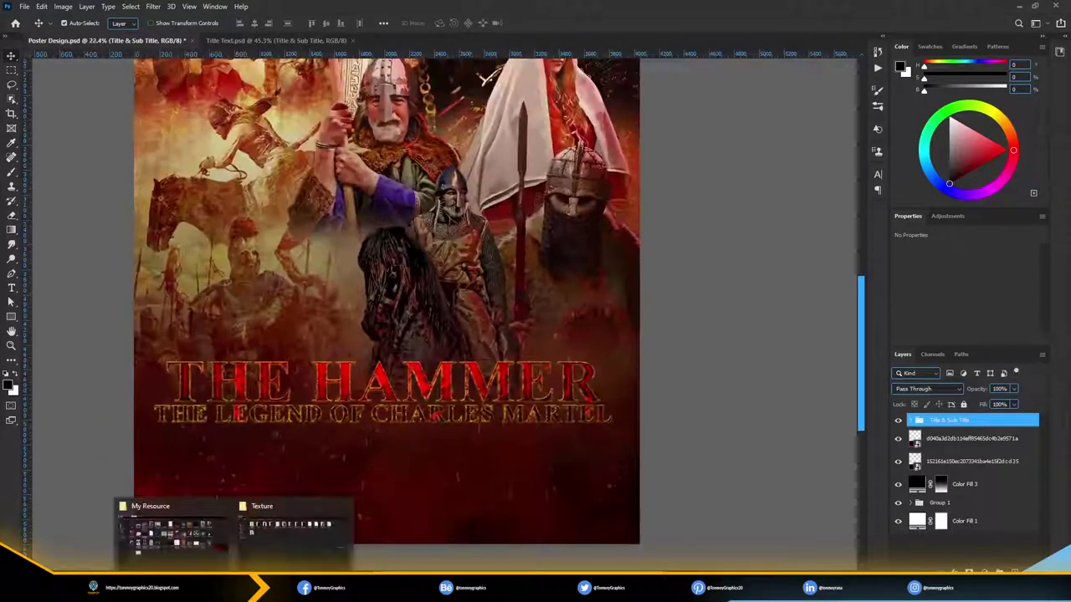
# - Hide both sparks layers and set up the Brush for painting the black fill's mask
pyautogui.click(898, 438)
pyautogui.click(898, 460)
pyautogui.click(940, 483)
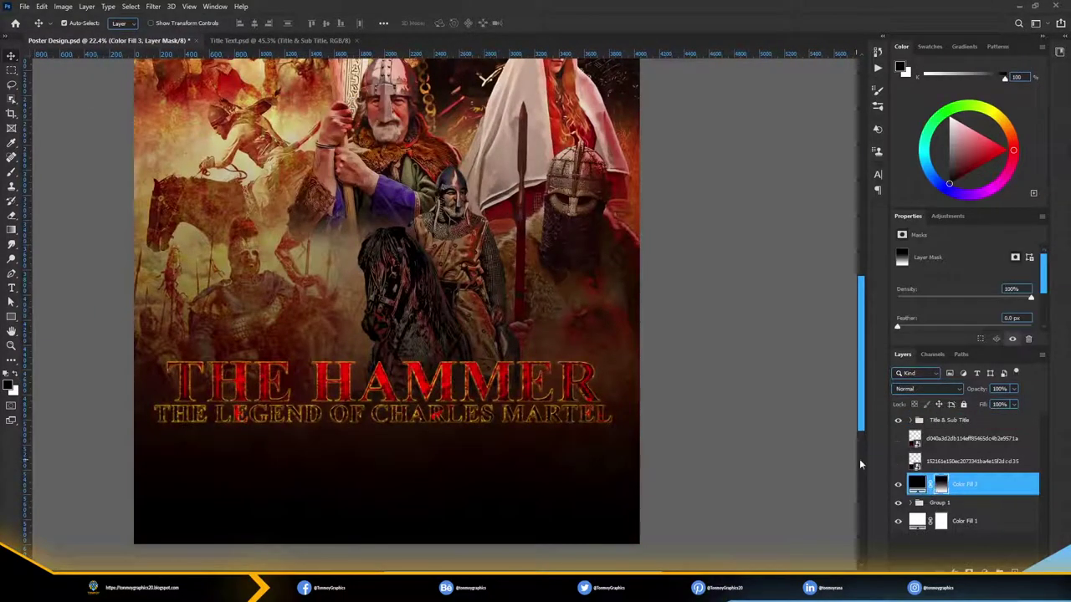
pyautogui.press('b')
pyautogui.rightClick(385, 326)
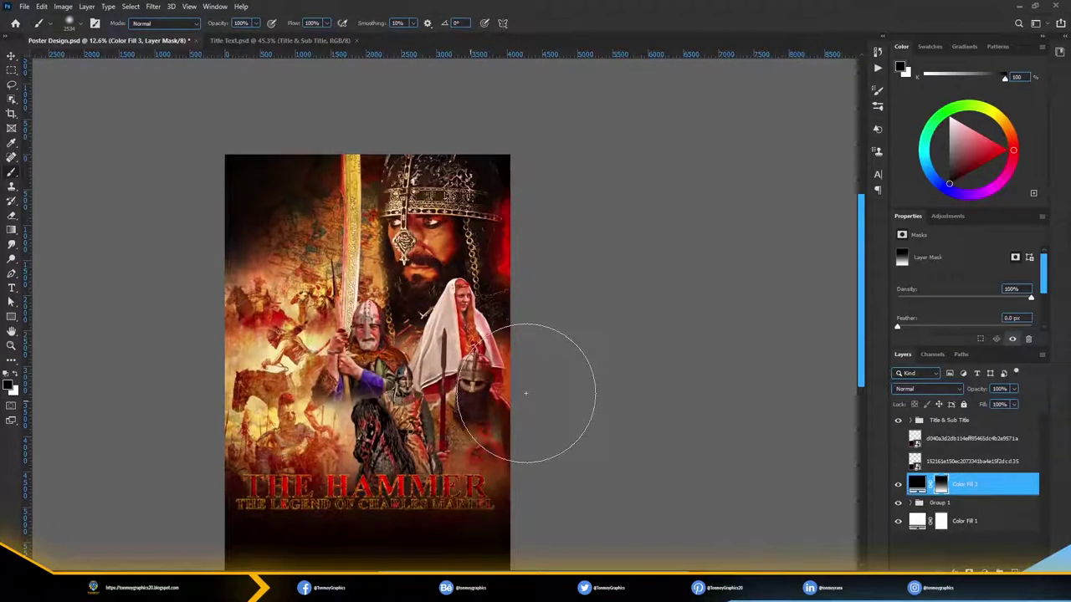
pyautogui.scroll(-2, 525, 393)
pyautogui.scroll(3, 419, 346)
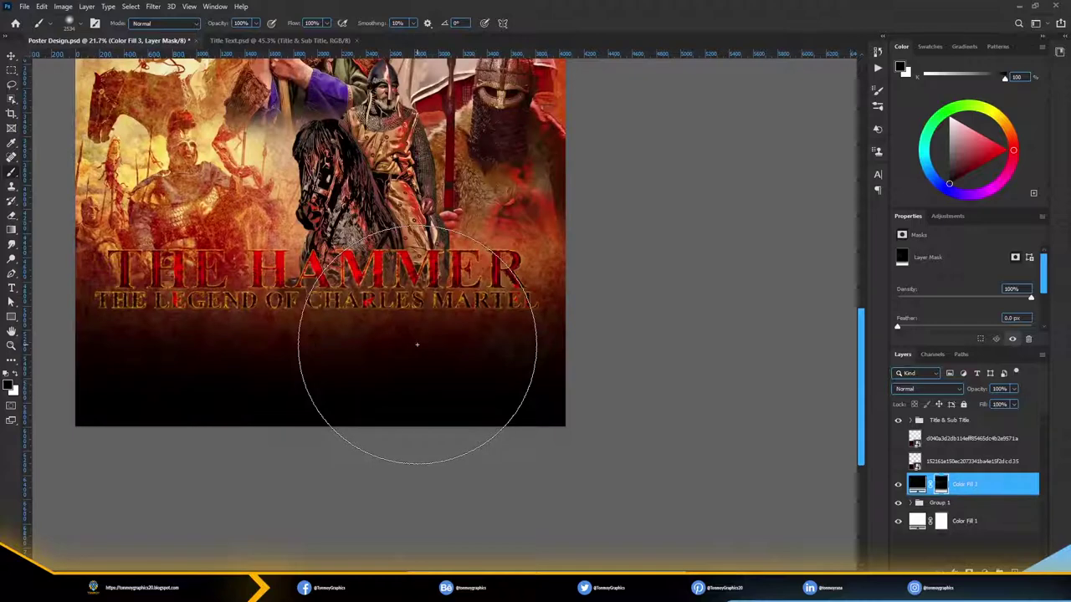
pyautogui.scroll(-2, 417, 344)
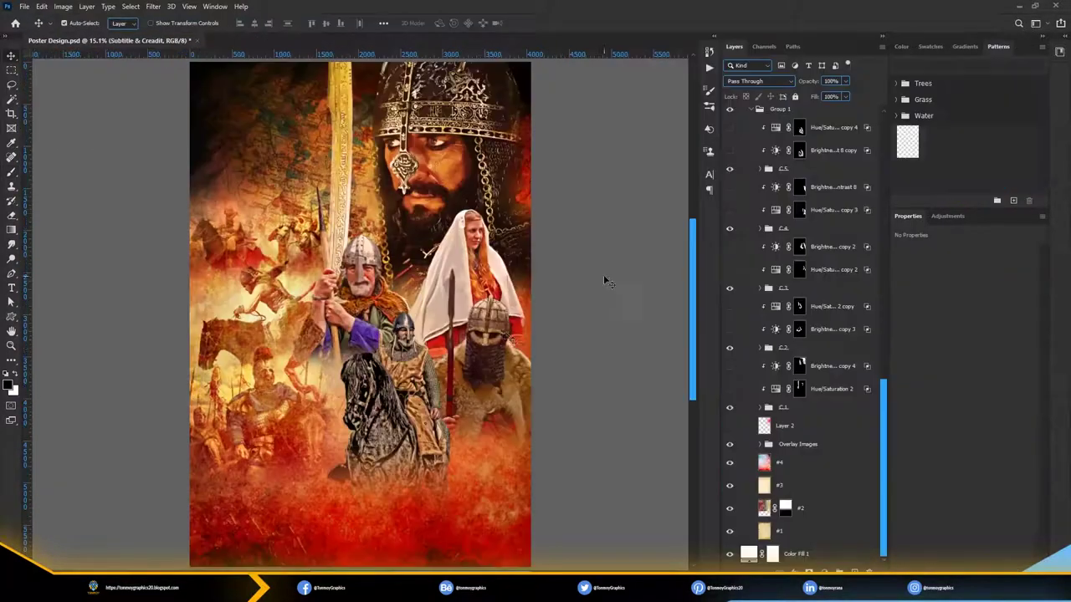
# - Turn on the hidden Brightness/Contrast and Hue/Saturation adjustment layers
pyautogui.click(729, 368)
pyautogui.click(729, 389)
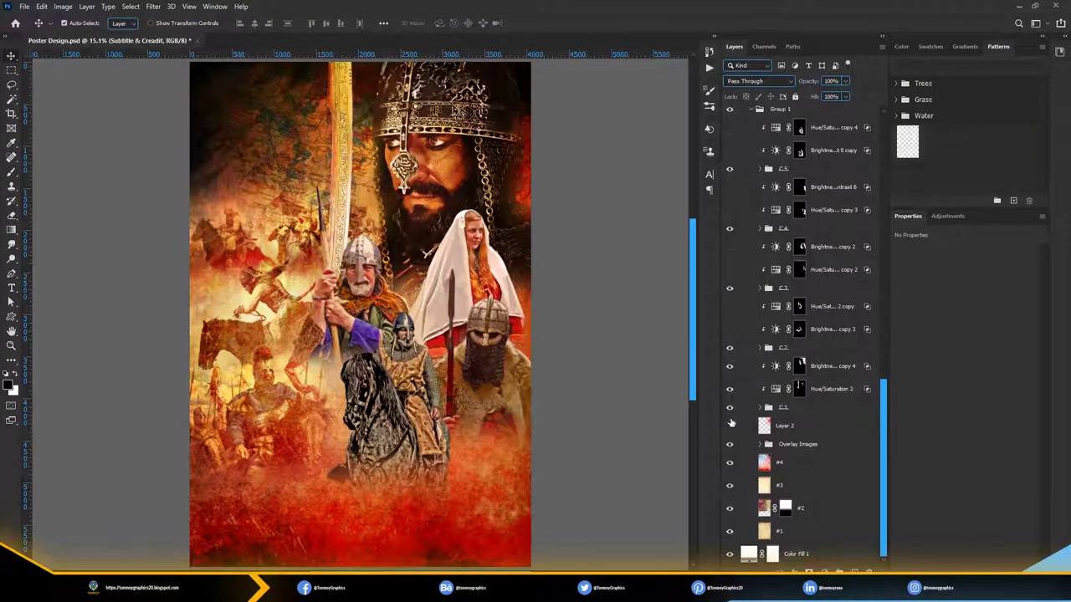
pyautogui.click(729, 329)
pyautogui.click(729, 306)
pyautogui.click(729, 269)
pyautogui.click(729, 247)
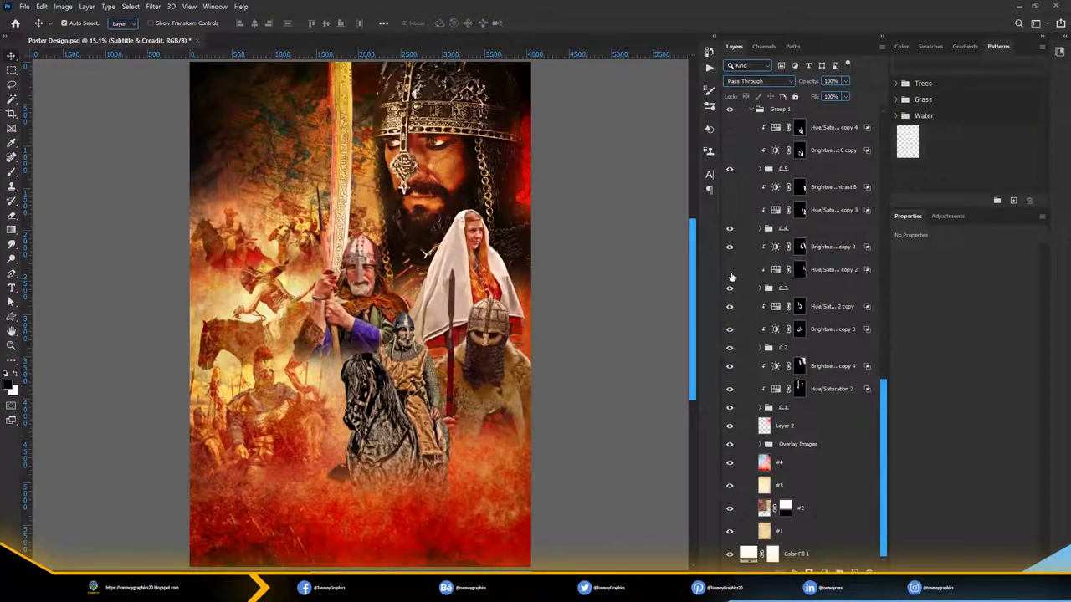
pyautogui.click(729, 210)
pyautogui.click(729, 186)
pyautogui.scroll(2, 729, 186)
pyautogui.click(728, 242)
# - Show Color Fill 3 and its copy, the rain layers, Color Fill 4 and copy, #8 and #7
pyautogui.scroll(2, 730, 235)
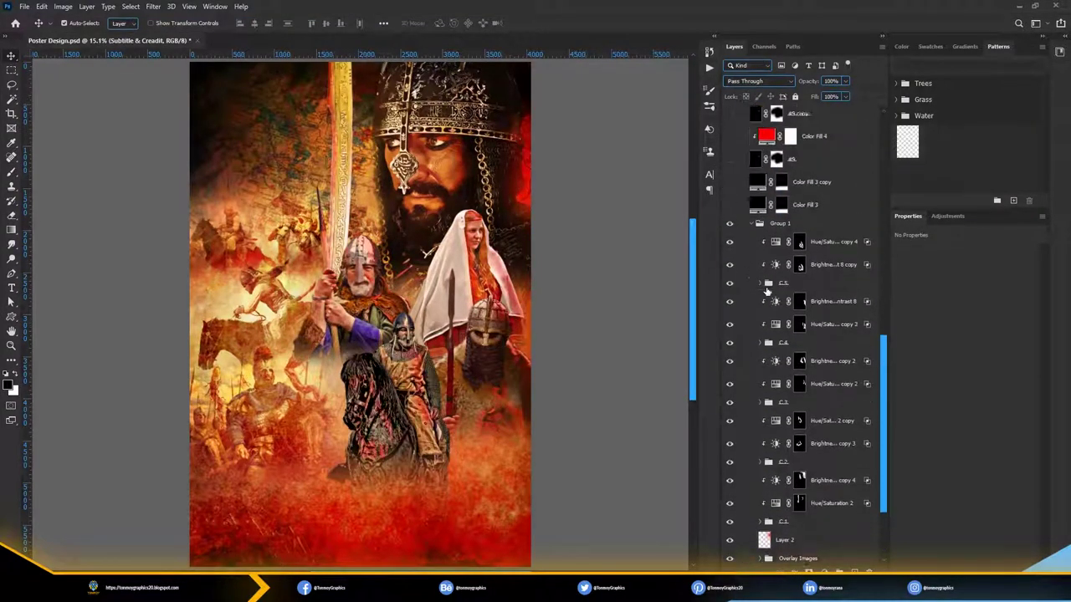
pyautogui.click(729, 273)
pyautogui.click(730, 250)
pyautogui.click(729, 227)
pyautogui.click(729, 204)
pyautogui.click(729, 182)
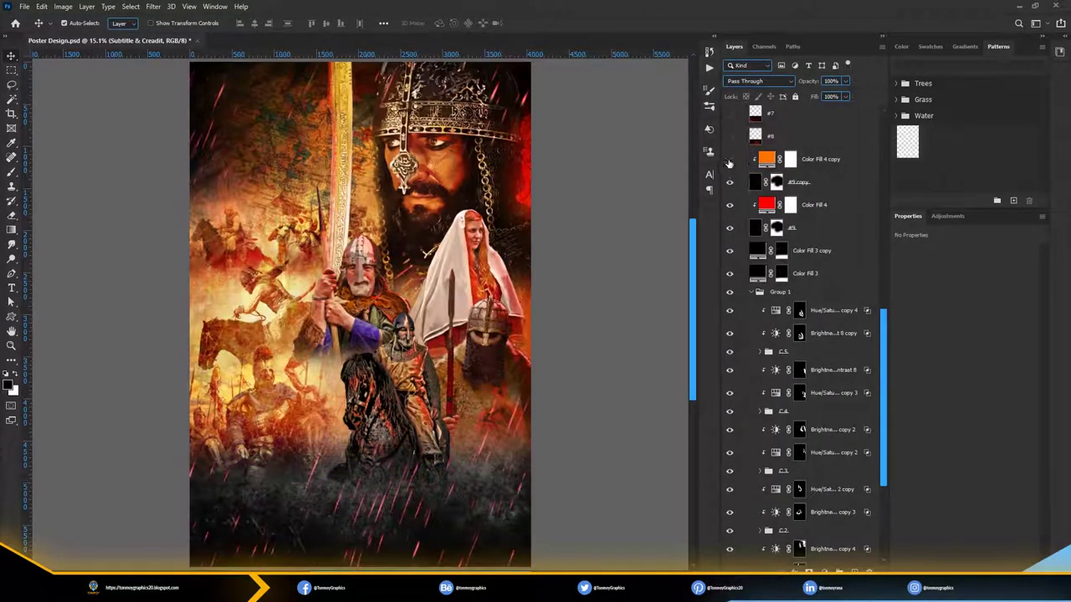
pyautogui.click(729, 158)
pyautogui.click(730, 135)
pyautogui.click(730, 113)
# - Show Layers 5, 4 and 3, THE HAMMER title with its outer glow, and the Title group
pyautogui.scroll(3, 729, 209)
pyautogui.click(729, 205)
pyautogui.click(729, 181)
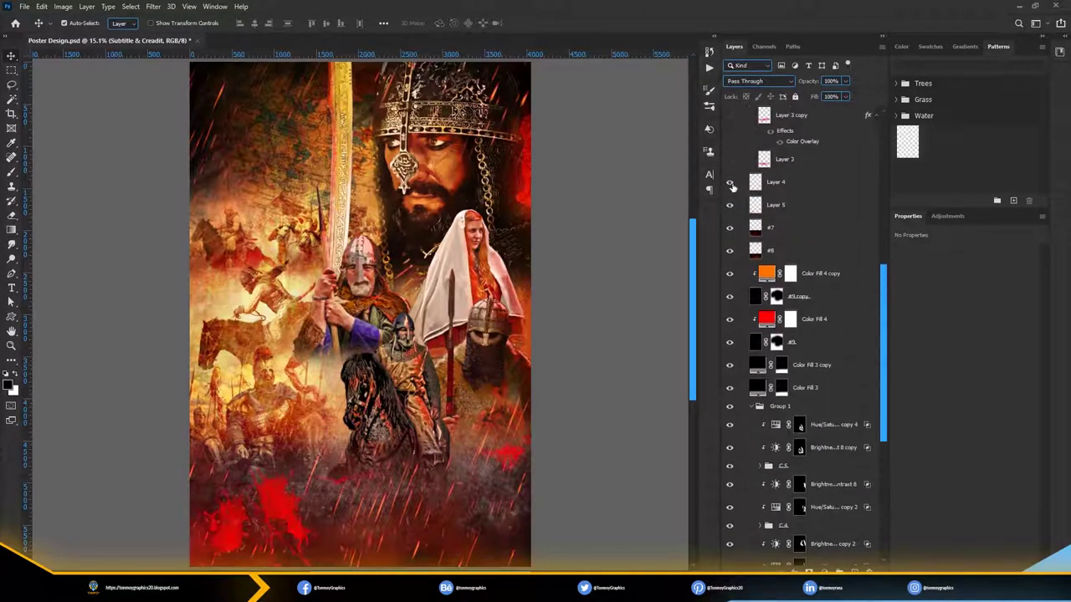
pyautogui.click(729, 159)
pyautogui.scroll(2, 730, 201)
pyautogui.click(729, 207)
pyautogui.scroll(1, 729, 200)
pyautogui.click(730, 202)
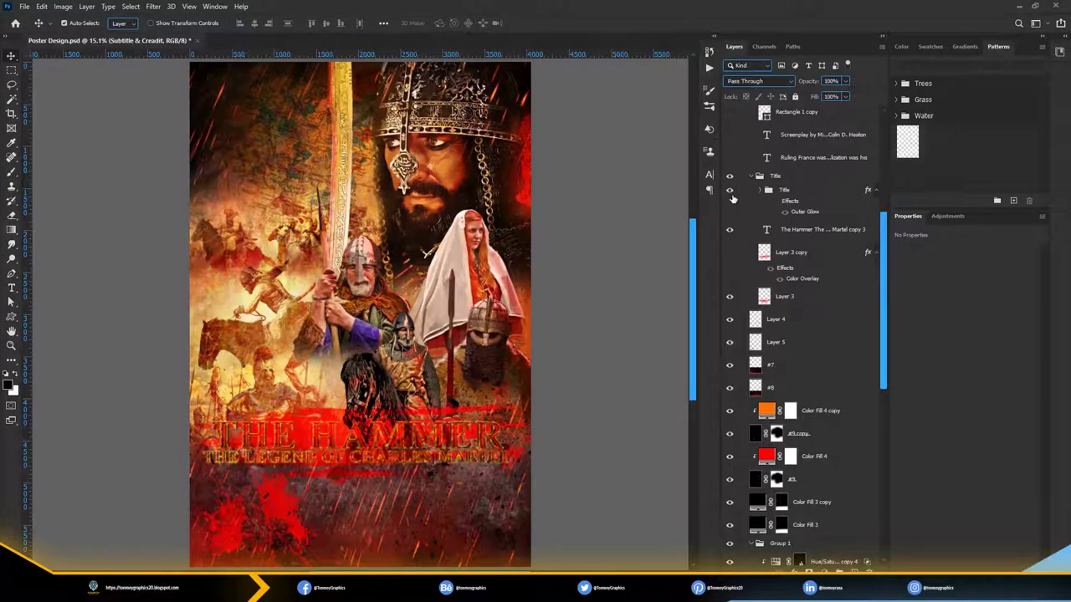
pyautogui.click(729, 251)
# - Show the tagline and screenplay credit text, then collapse the Subtitle & Credit group
pyautogui.scroll(-5, 792, 352)
pyautogui.scroll(4, 793, 352)
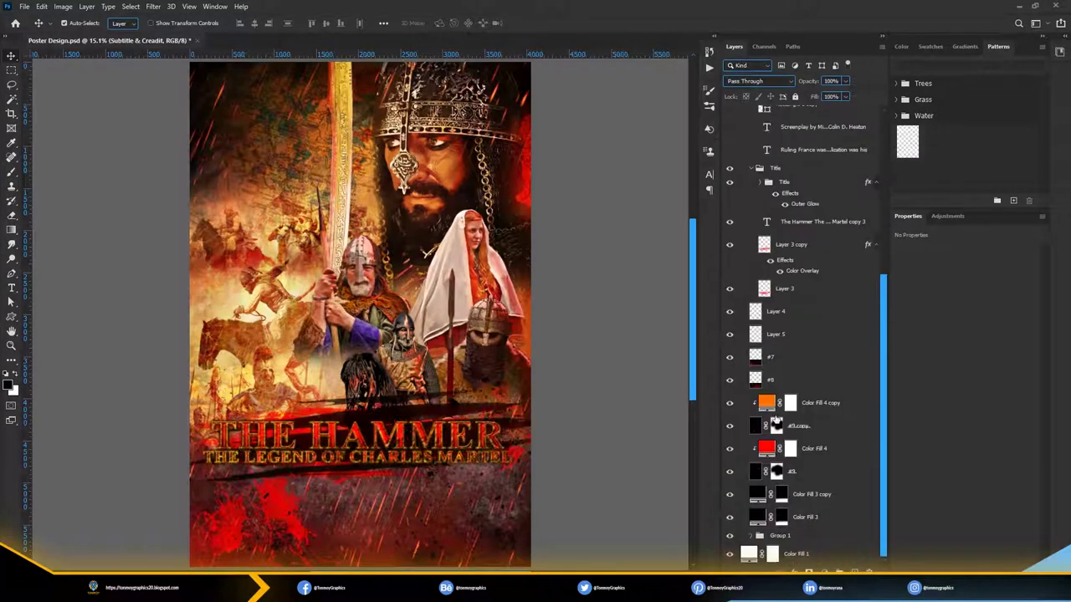
pyautogui.scroll(4, 753, 318)
pyautogui.click(729, 310)
pyautogui.click(729, 287)
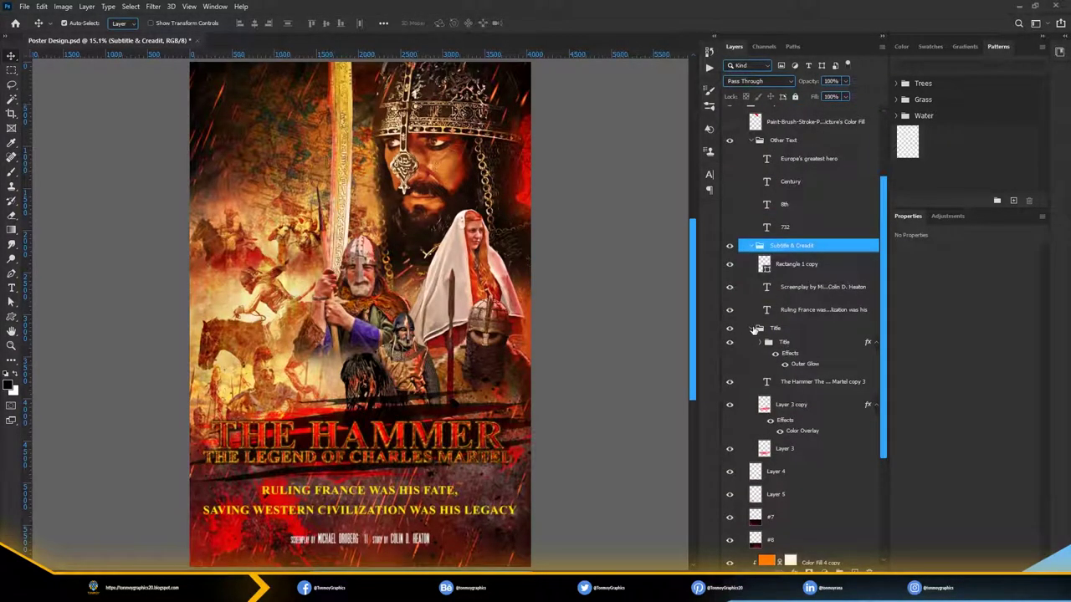
pyautogui.click(750, 245)
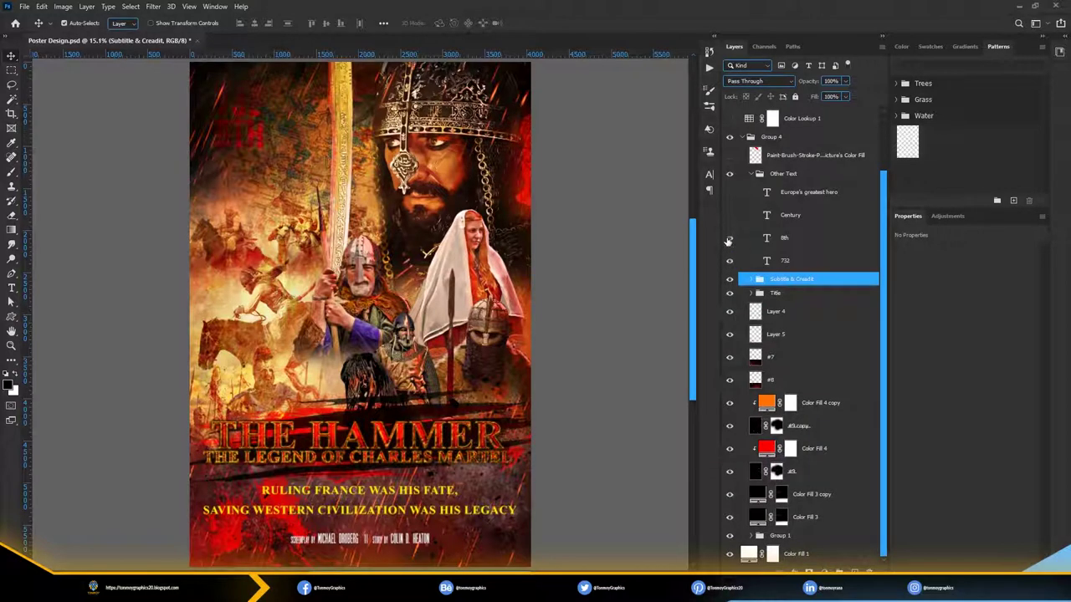